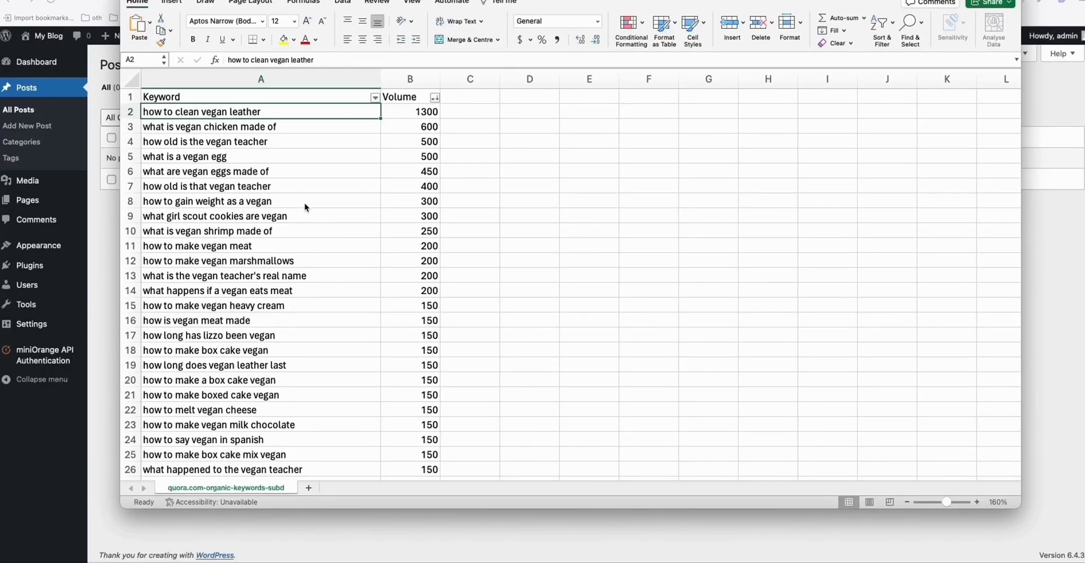
Scroll the Excel vegan keyword list, select cell A7 and nudge the window down
{"action": "scroll", "coordinate": [272, 234], "scroll_direction": "down", "scroll_amount": 10}
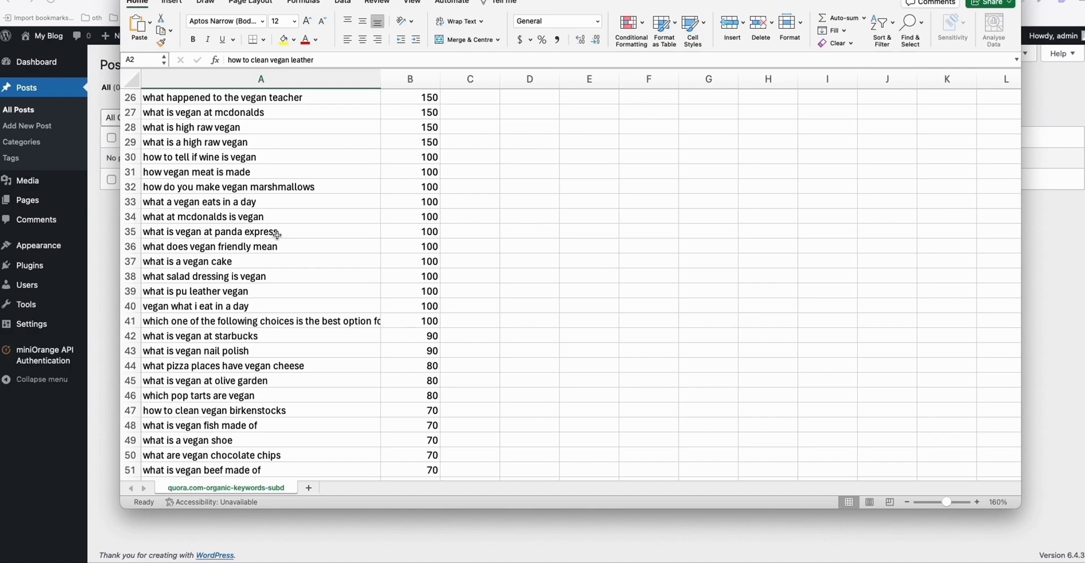
{"action": "scroll", "coordinate": [280, 233], "scroll_direction": "up", "scroll_amount": 10}
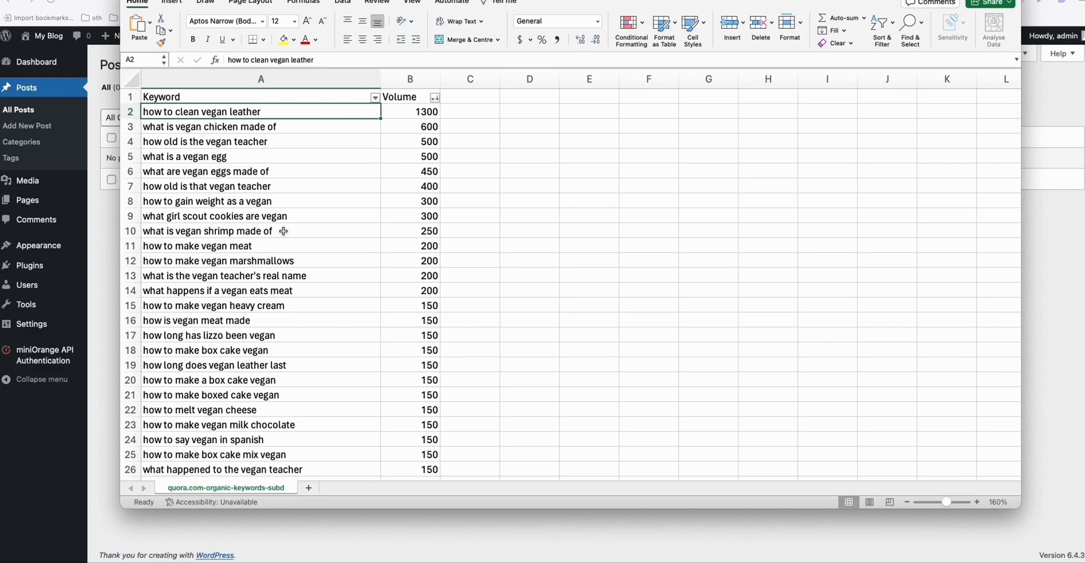
{"action": "left_click", "coordinate": [256, 187]}
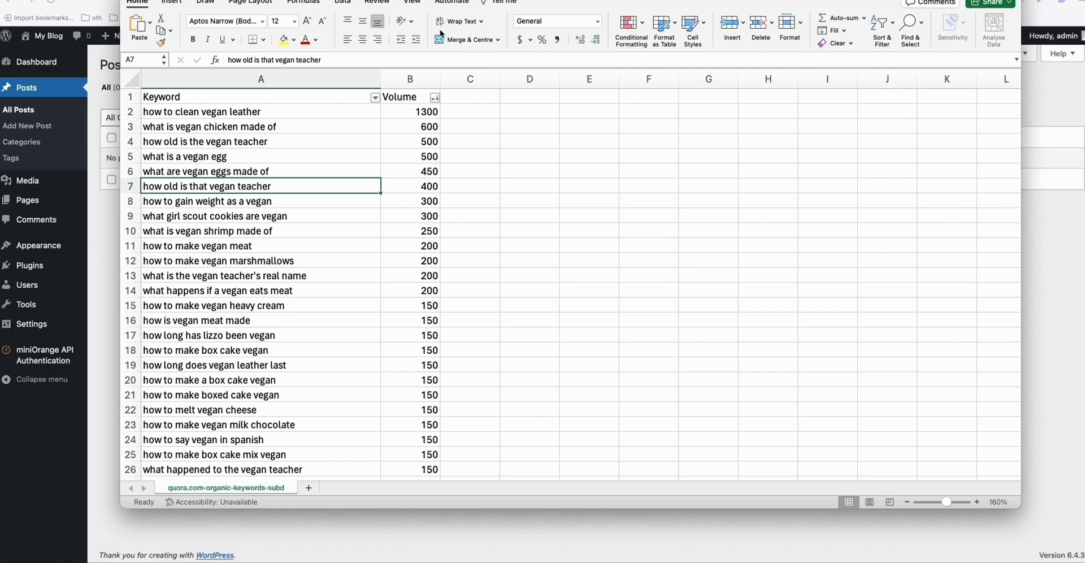
{"action": "left_click_drag", "start_coordinate": [430, 0], "coordinate": [430, 6]}
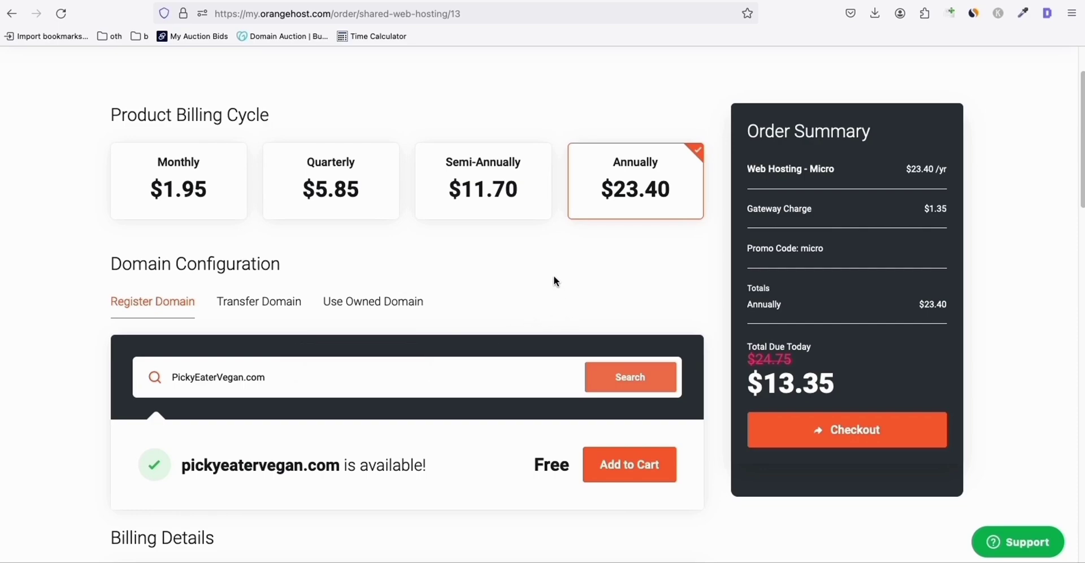
Scroll down the OrangeHost order page for pickyeatervegan.com
{"action": "scroll", "coordinate": [553, 276], "scroll_direction": "down", "scroll_amount": 1}
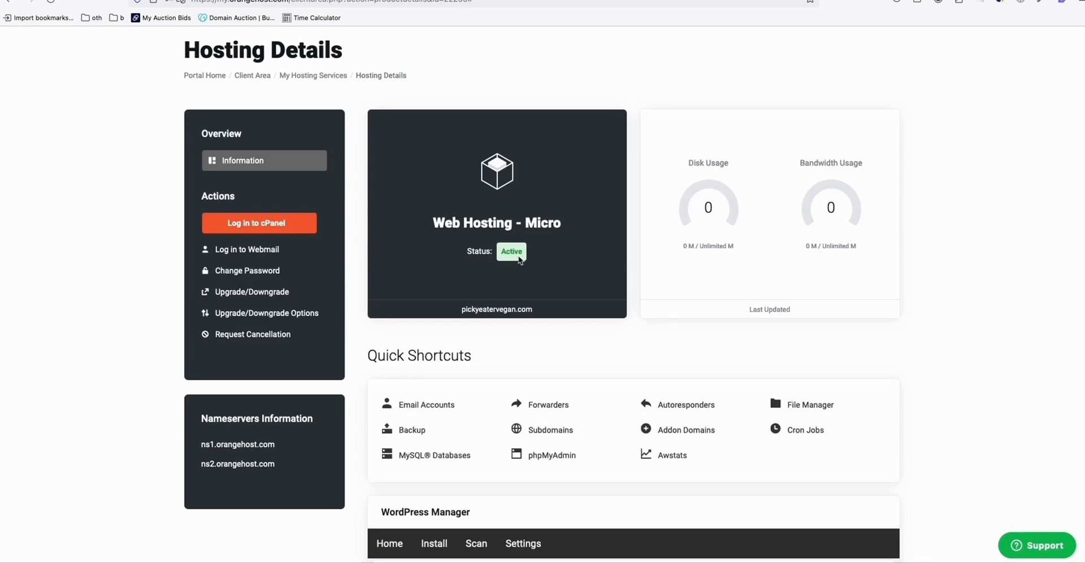
Log in to cPanel from the OrangeHost Hosting Details page
{"action": "scroll", "coordinate": [525, 270], "scroll_direction": "down", "scroll_amount": 1}
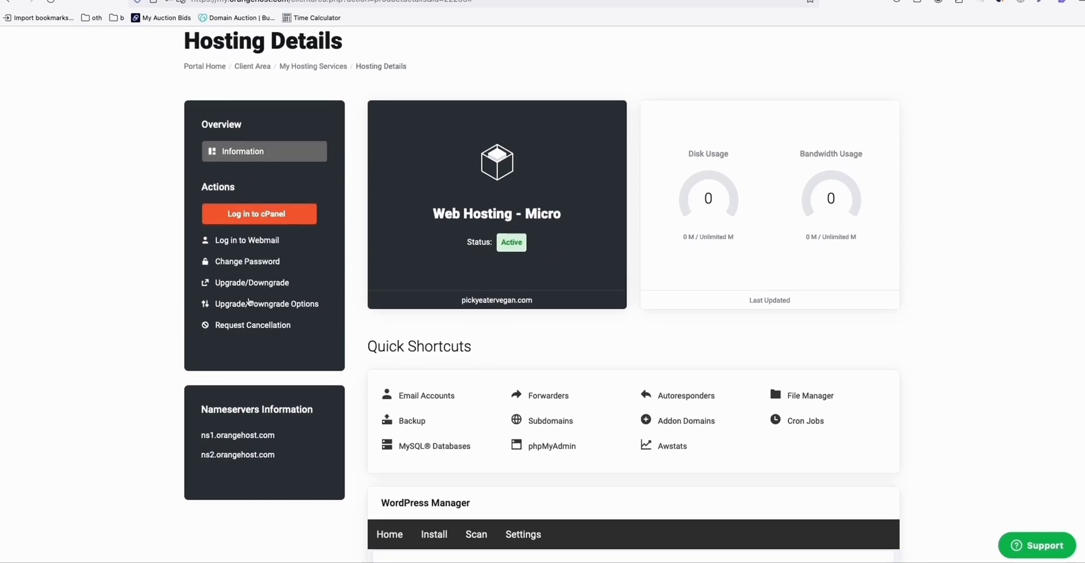
{"action": "left_click", "coordinate": [256, 220]}
{"action": "scroll", "coordinate": [680, 220], "scroll_direction": "down", "scroll_amount": 2}
{"action": "scroll", "coordinate": [694, 241], "scroll_direction": "up", "scroll_amount": 1}
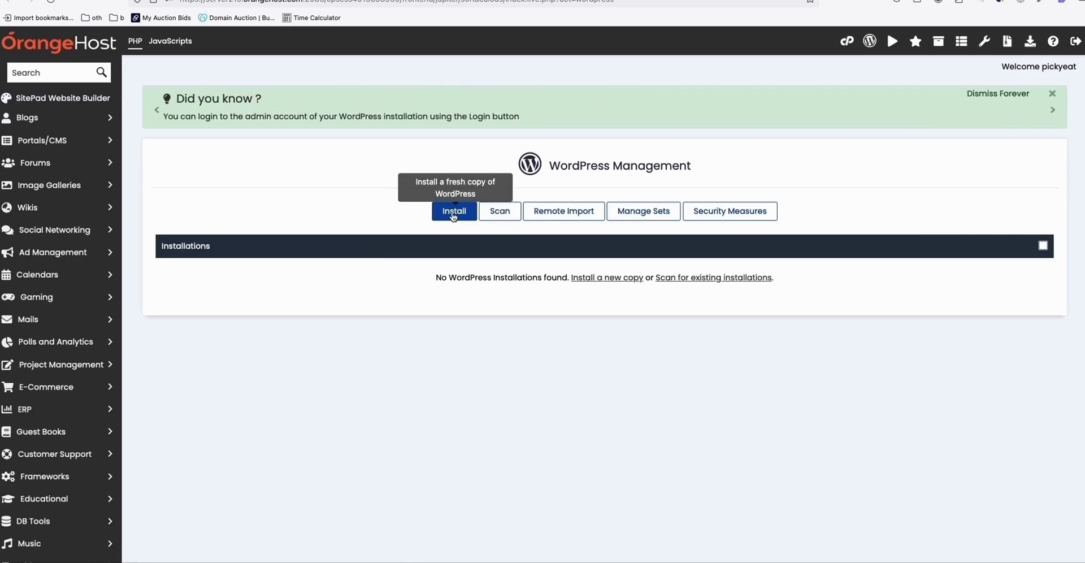
{"action": "left_click", "coordinate": [452, 217]}
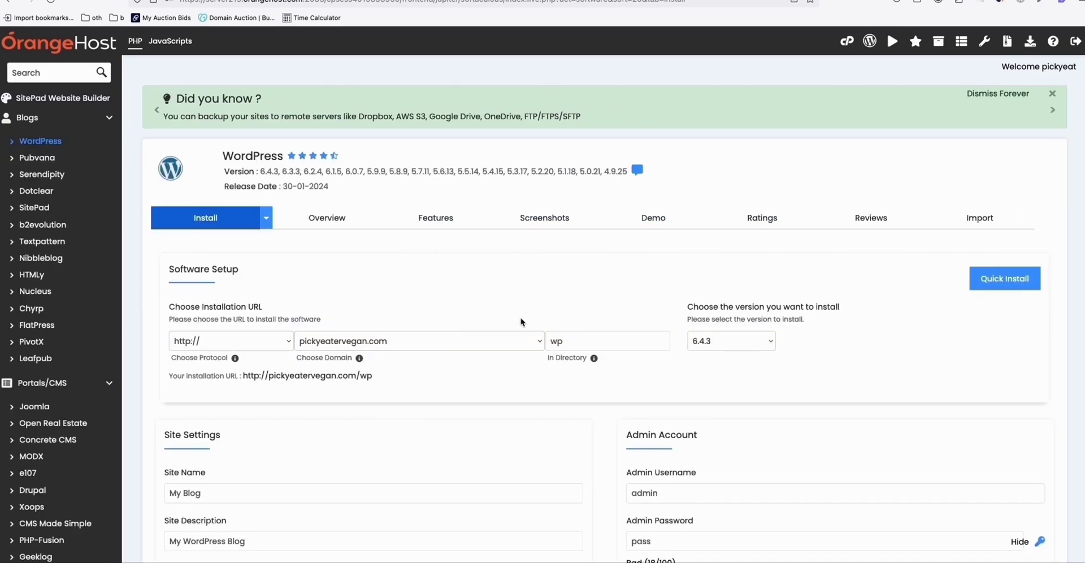
{"action": "scroll", "coordinate": [565, 308], "scroll_direction": "down", "scroll_amount": 1}
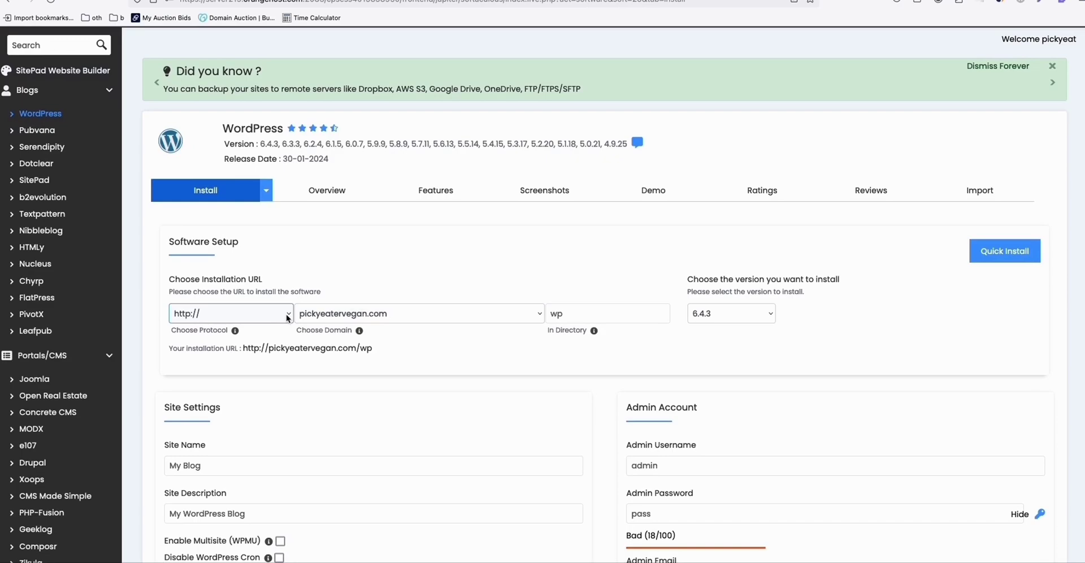
{"action": "left_click", "coordinate": [287, 318]}
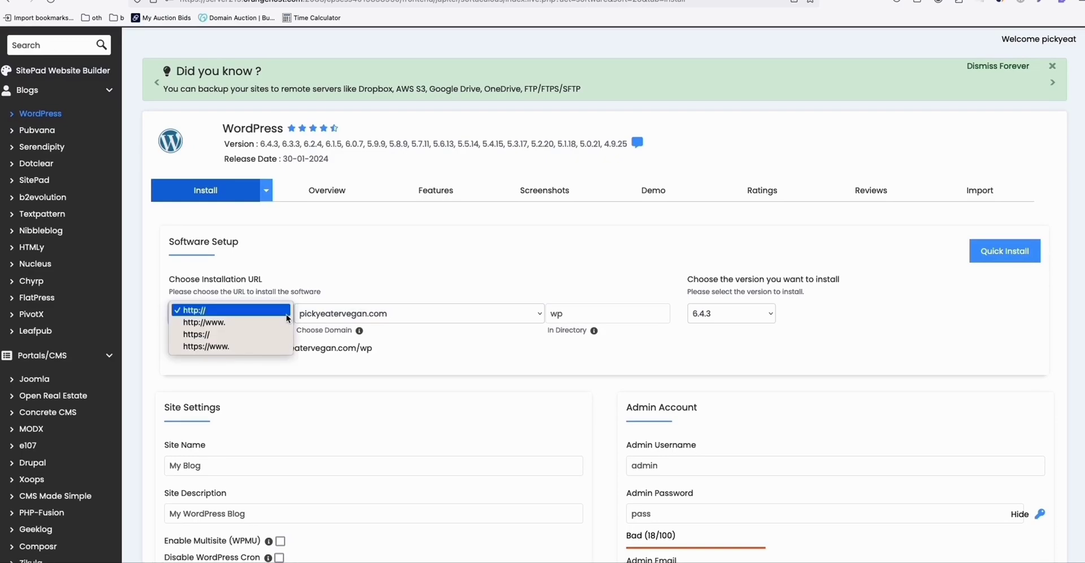
{"action": "left_click", "coordinate": [225, 334]}
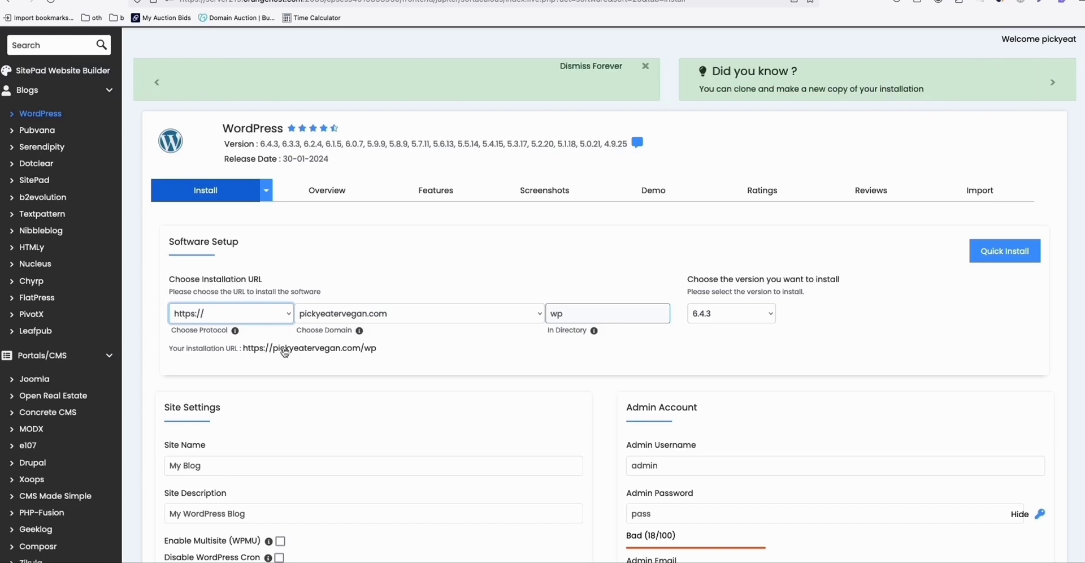
{"action": "double_click", "coordinate": [574, 315]}
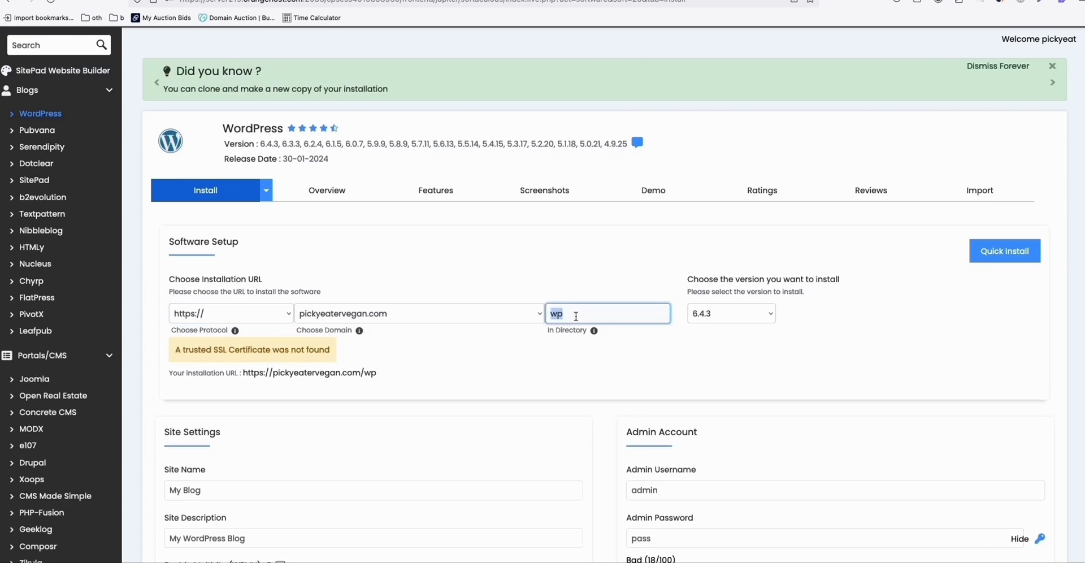
{"action": "key", "text": "BackSpace"}
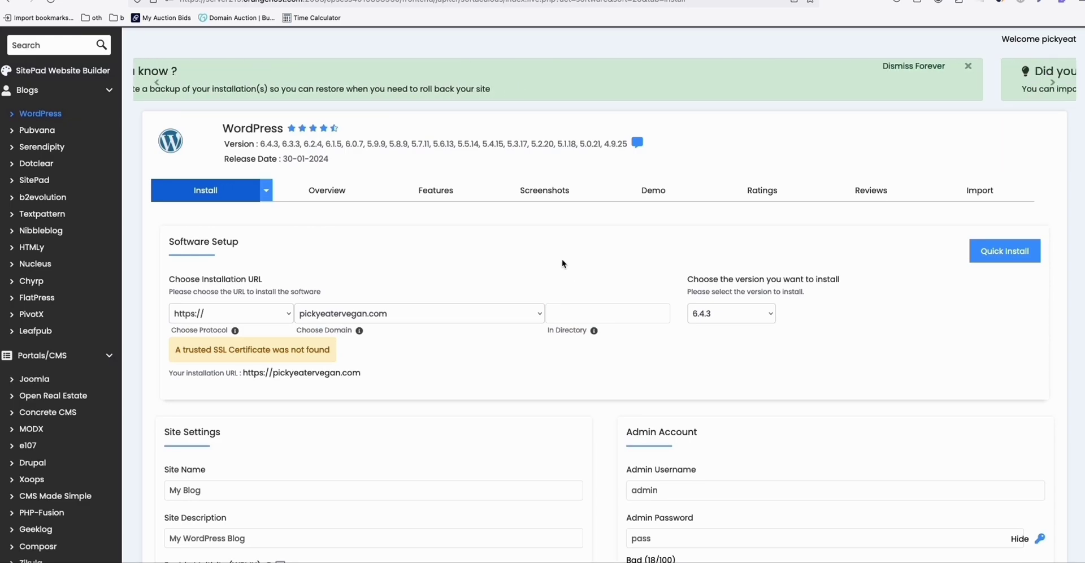
Select the default 'My Blog' site name, then launch the installation
{"action": "scroll", "coordinate": [571, 282], "scroll_direction": "down", "scroll_amount": 3}
{"action": "left_click", "coordinate": [242, 382]}
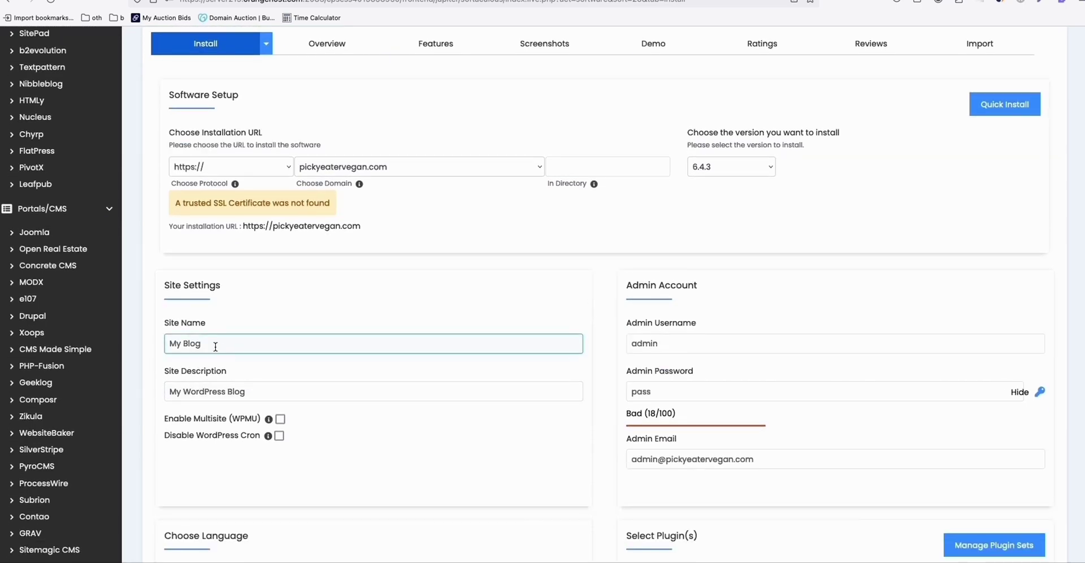
{"action": "left_click_drag", "start_coordinate": [215, 344], "coordinate": [130, 335]}
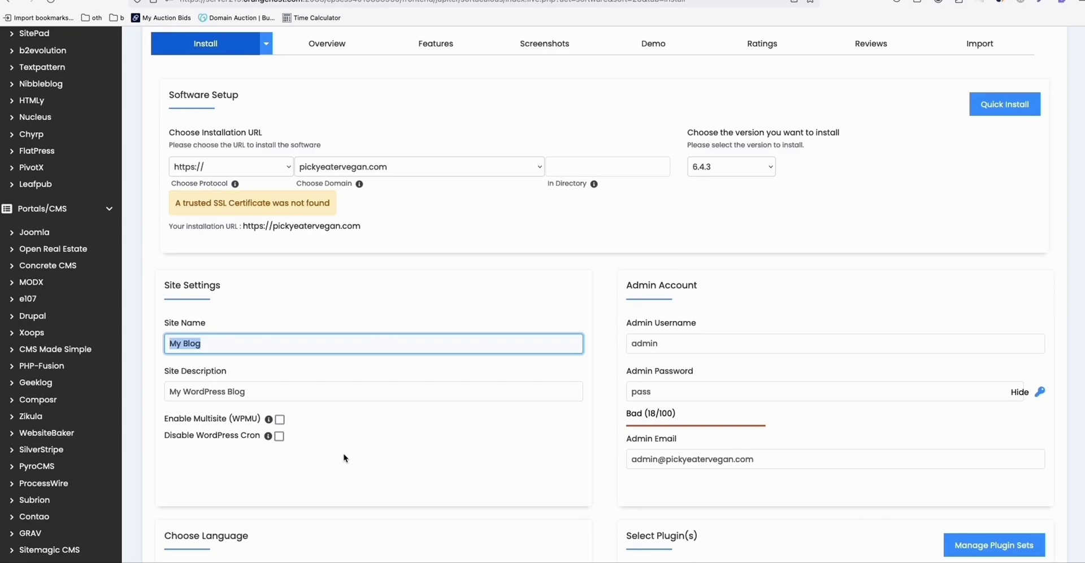
{"action": "scroll", "coordinate": [372, 443], "scroll_direction": "down", "scroll_amount": 1}
{"action": "scroll", "coordinate": [346, 400], "scroll_direction": "down", "scroll_amount": 1}
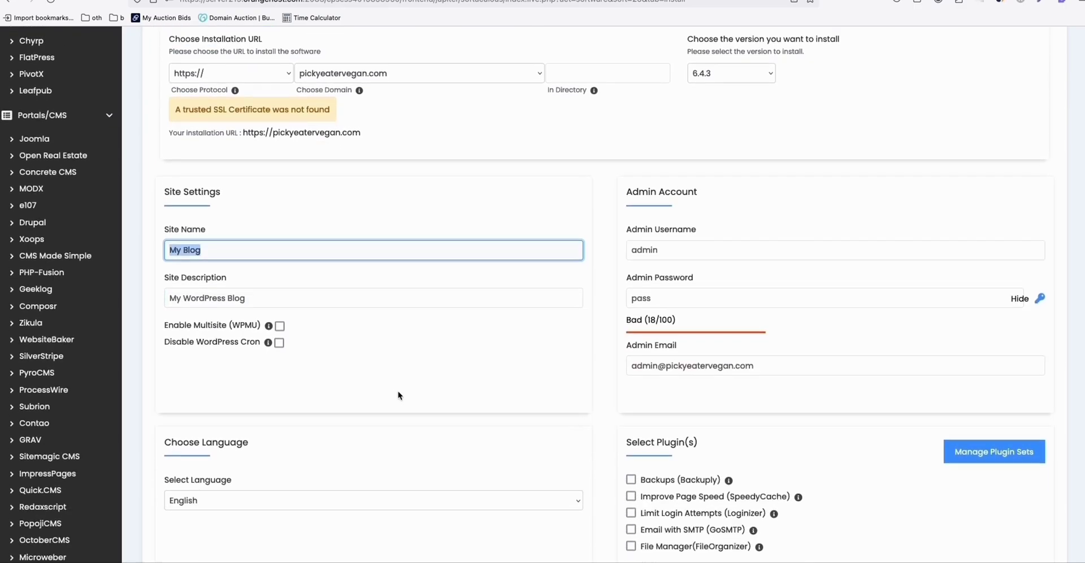
{"action": "scroll", "coordinate": [346, 393], "scroll_direction": "down", "scroll_amount": 4}
{"action": "scroll", "coordinate": [392, 390], "scroll_direction": "down", "scroll_amount": 4}
{"action": "left_click", "coordinate": [619, 363]}
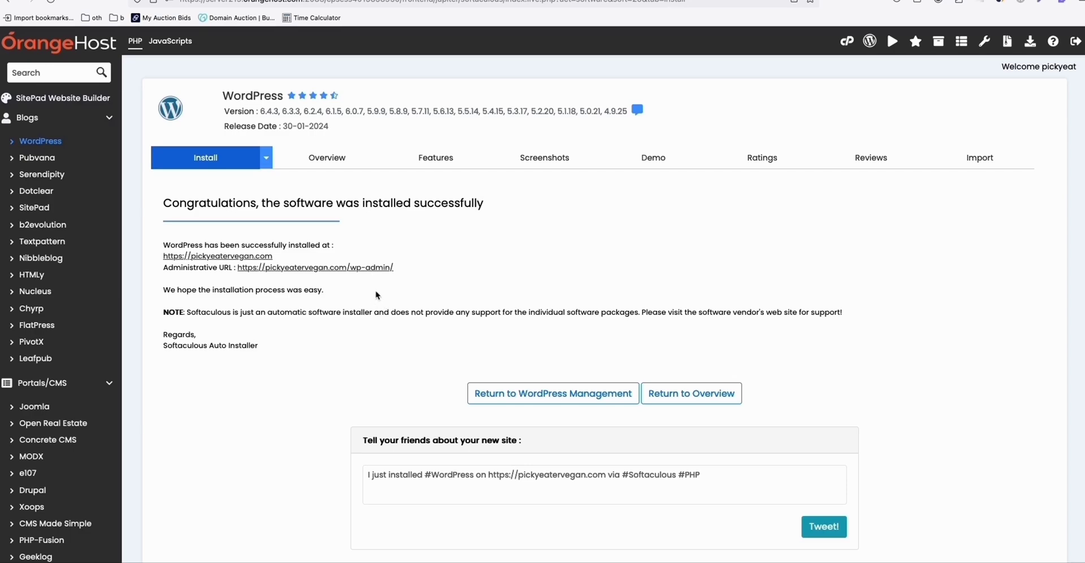
Follow the Administrative URL link to the new site's wp-admin
{"action": "left_click", "coordinate": [367, 268]}
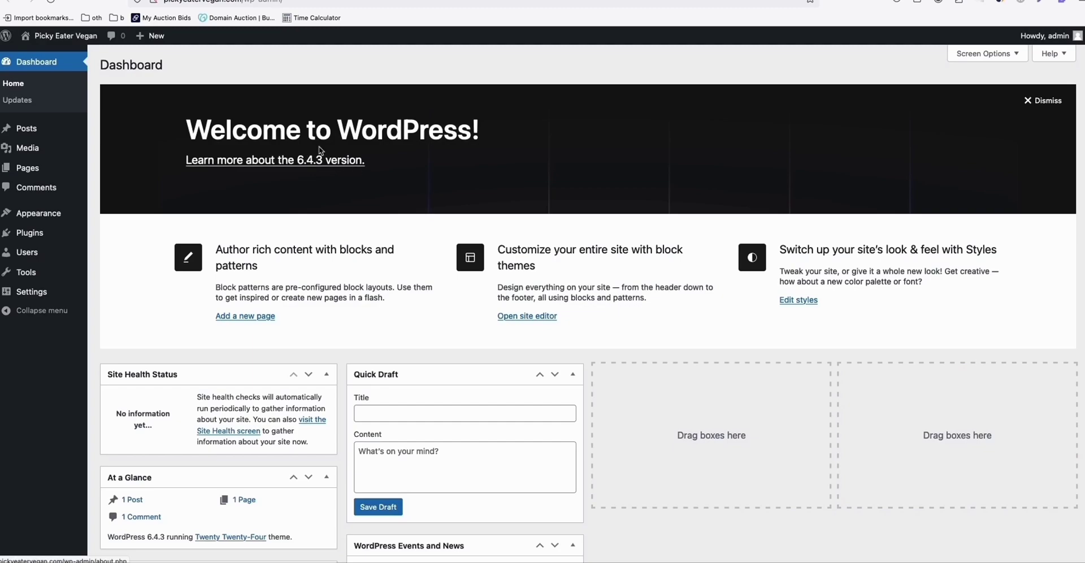
{"action": "mouse_move", "coordinate": [29, 233]}
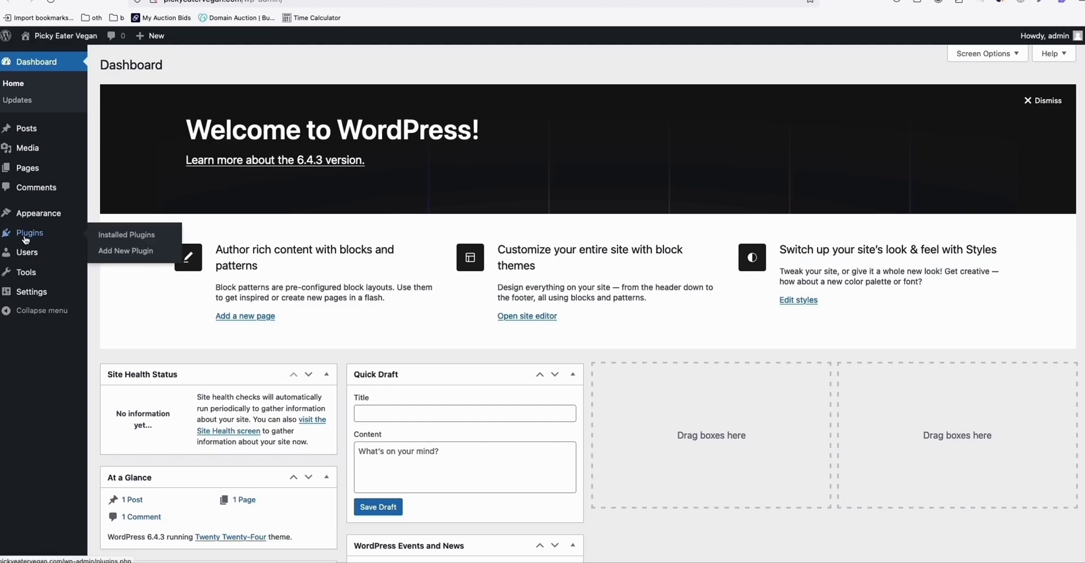
Install and activate WordPress REST API Authentication, found by searching 'wp rest api'
{"action": "left_click", "coordinate": [126, 251]}
{"action": "type", "text": "wp rest api"}
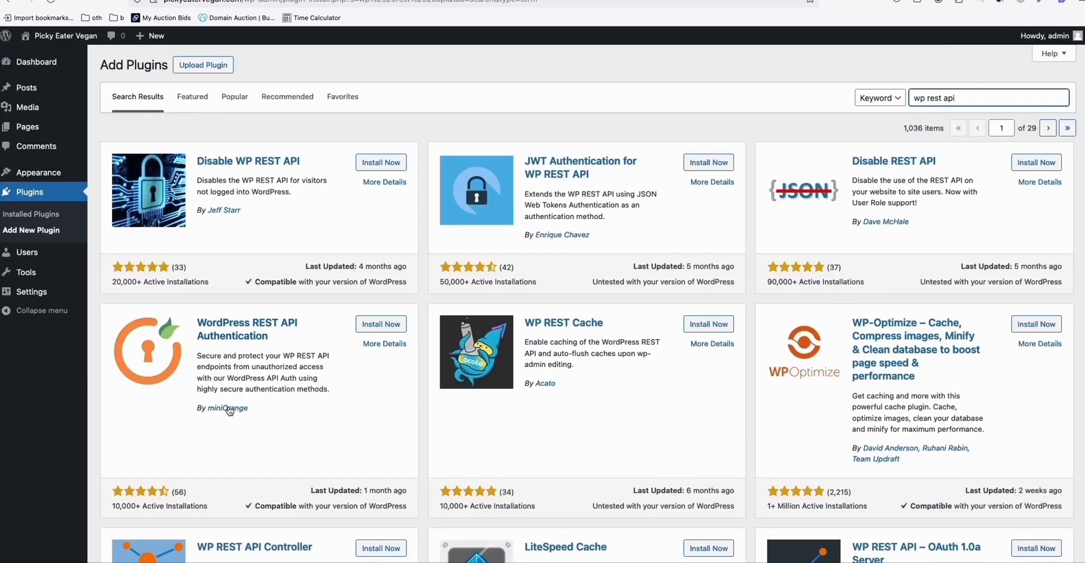
{"action": "left_click", "coordinate": [381, 324]}
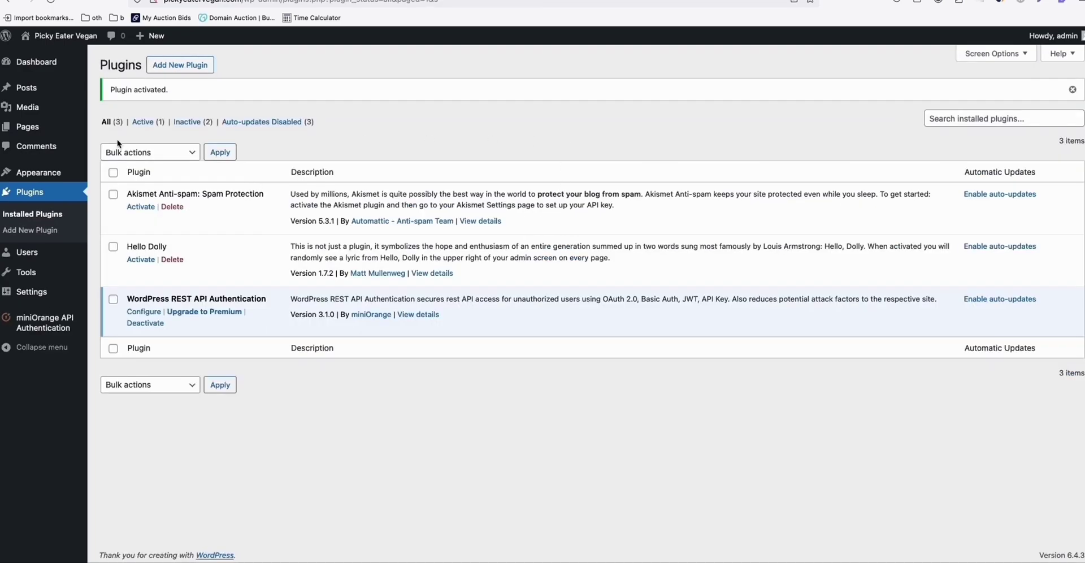
{"action": "left_click", "coordinate": [28, 252]}
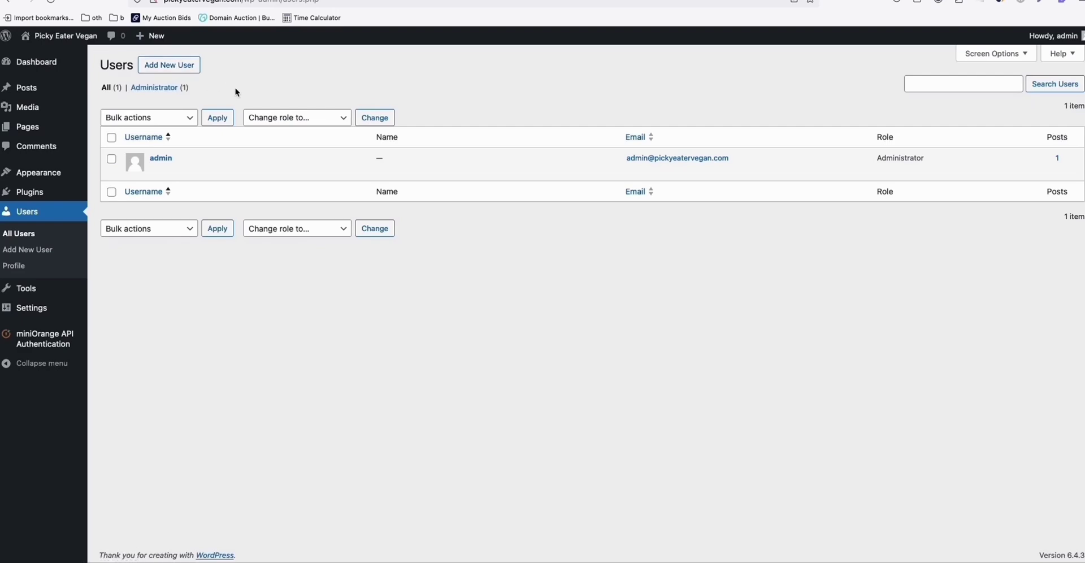
Add a new user with a username, an e-mail address and the Editor role
{"action": "left_click", "coordinate": [169, 65]}
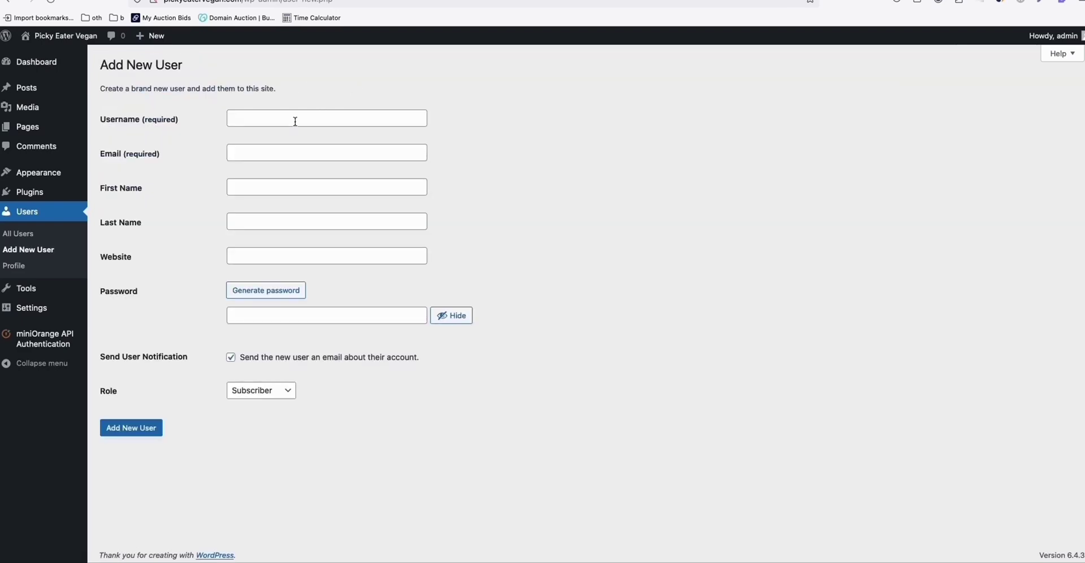
{"action": "left_click", "coordinate": [257, 118]}
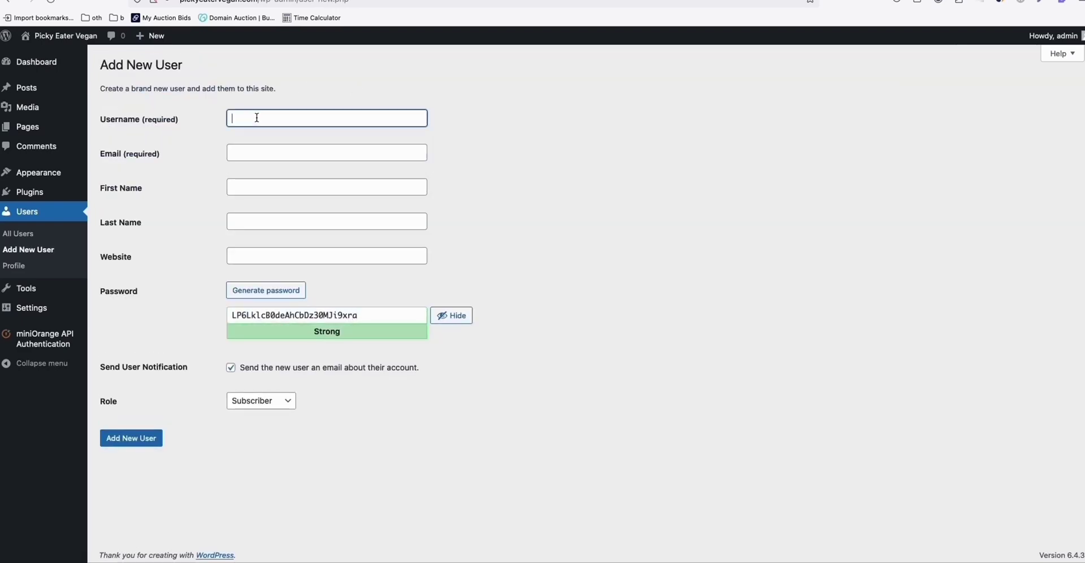
{"action": "type", "text": "ras"}
{"action": "key", "text": "Tab"}
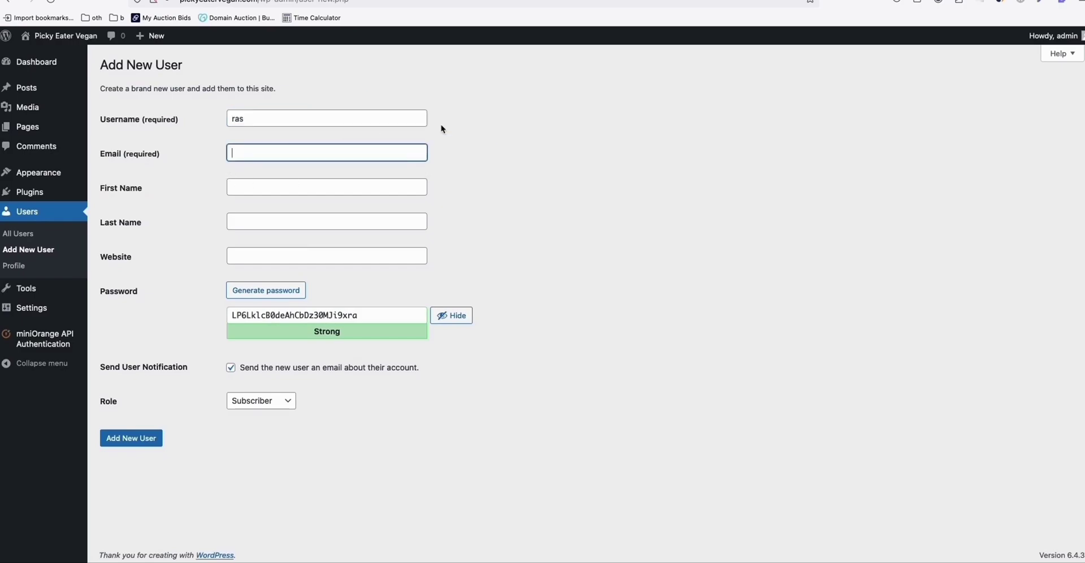
{"action": "type", "text": "r"}
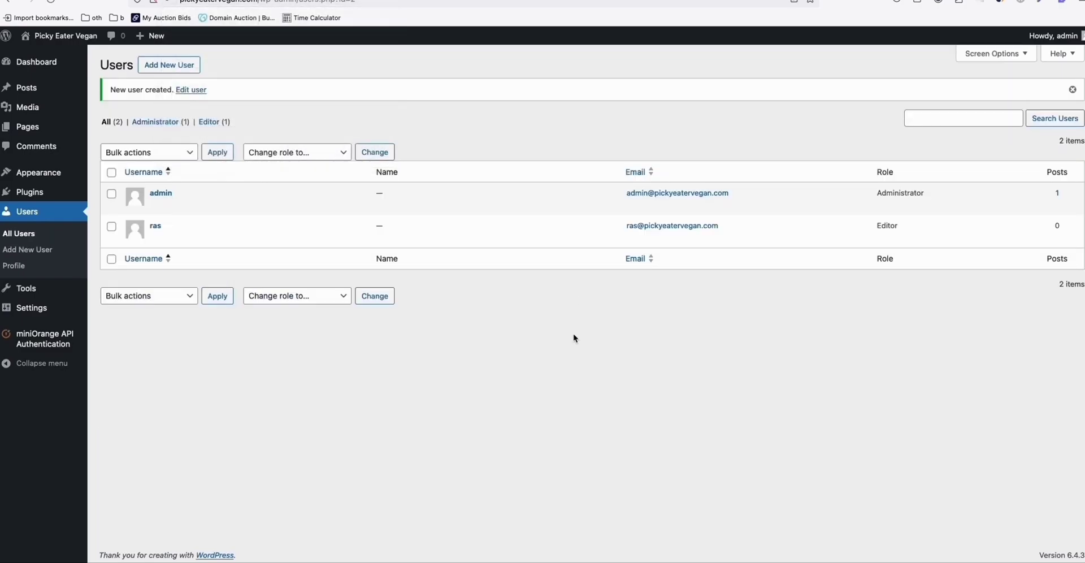
{"action": "mouse_move", "coordinate": [508, 230]}
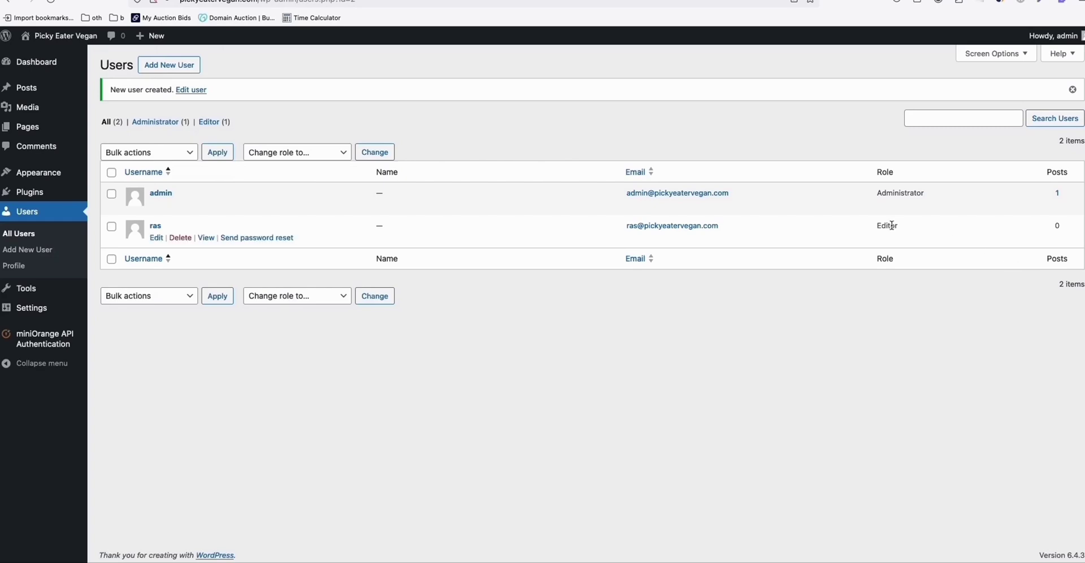
{"action": "double_click", "coordinate": [890, 226]}
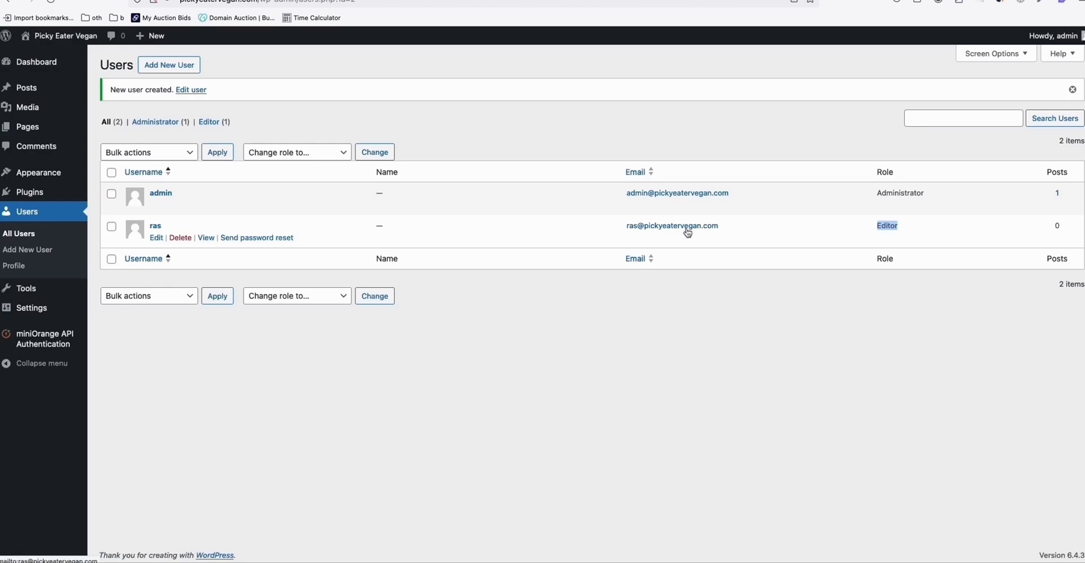
{"action": "left_click", "coordinate": [756, 344]}
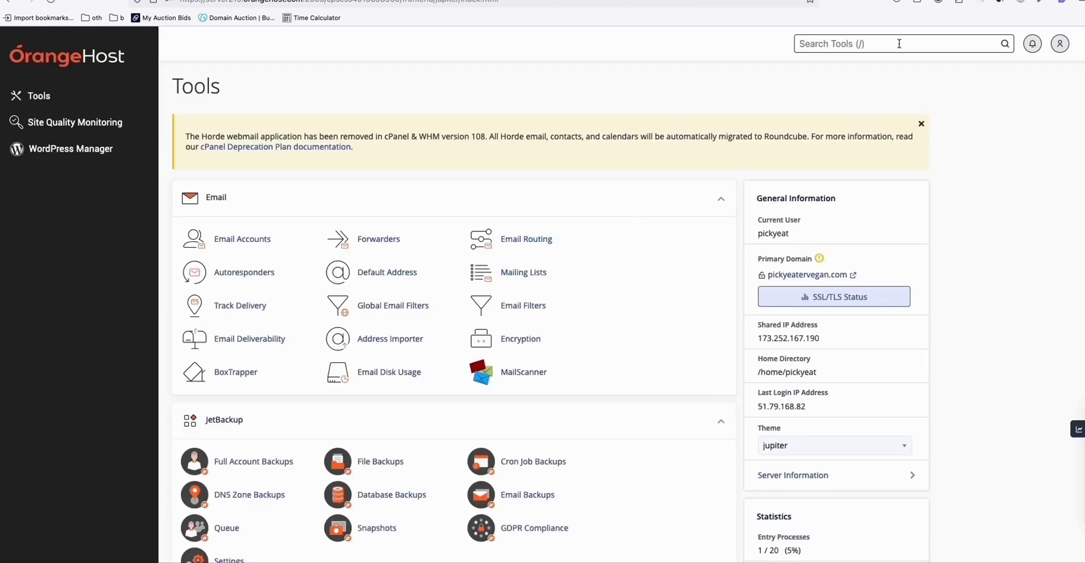
Load pickyeatervegan.com in MultiPHP INI Editor and select the 5M upload_max_filesize field
{"action": "left_click", "coordinate": [897, 43]}
{"action": "type", "text": "php"}
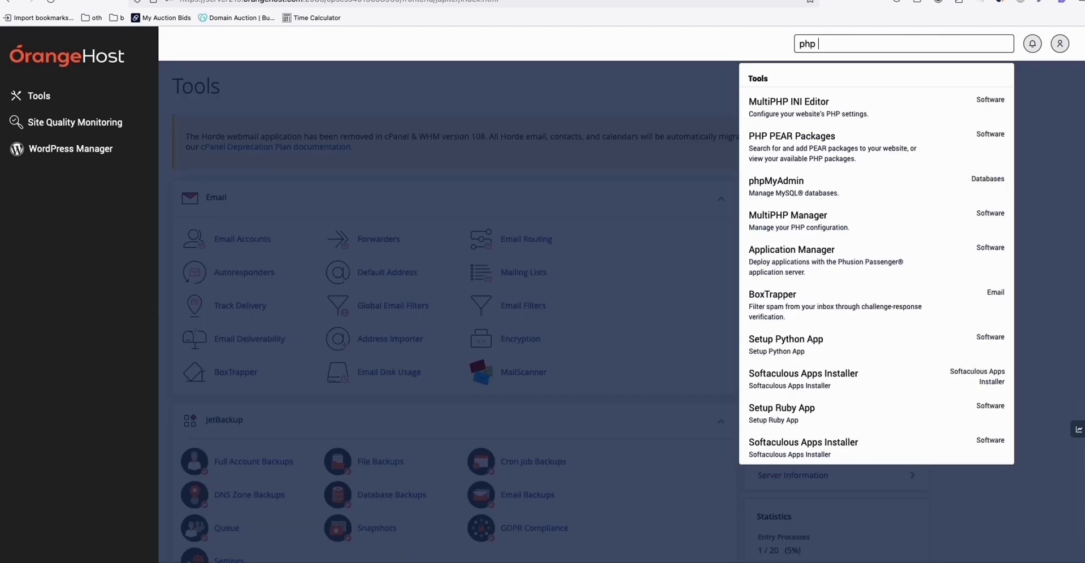
{"action": "left_click", "coordinate": [779, 111]}
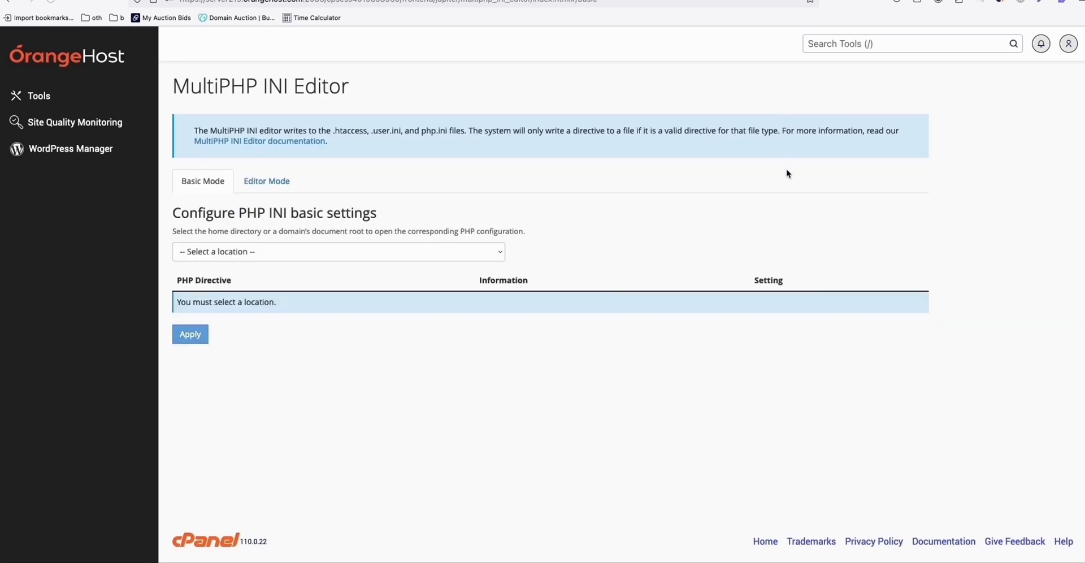
{"action": "left_click", "coordinate": [226, 251]}
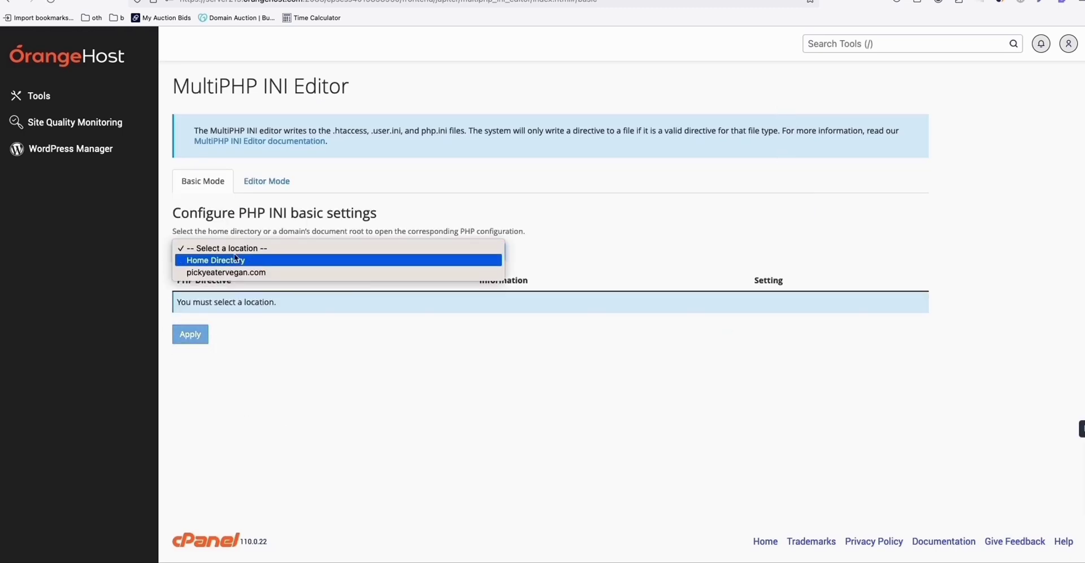
{"action": "left_click", "coordinate": [226, 273]}
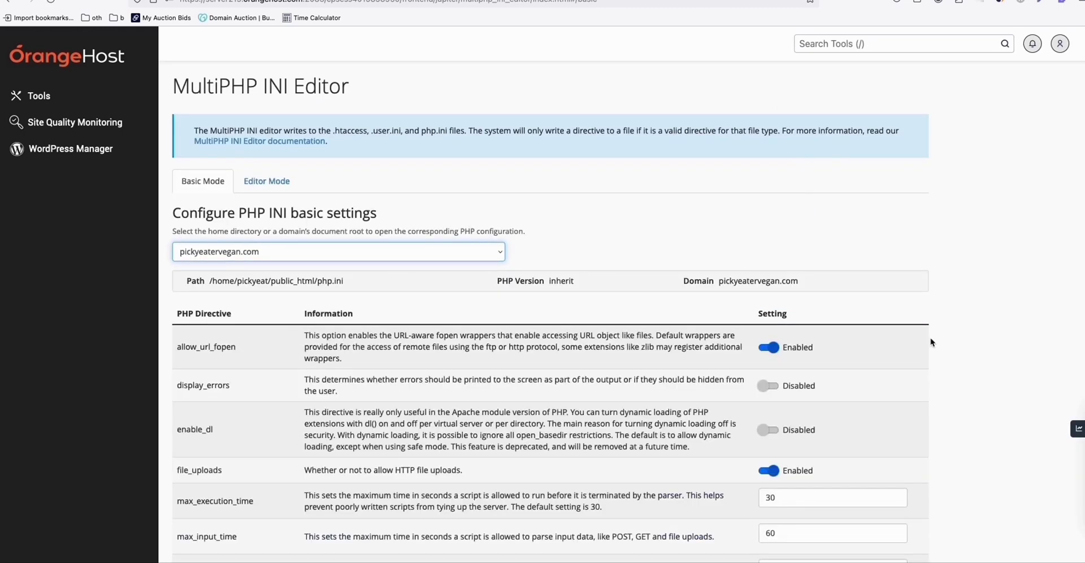
{"action": "scroll", "coordinate": [926, 319], "scroll_direction": "down", "scroll_amount": 5}
{"action": "scroll", "coordinate": [926, 318], "scroll_direction": "down", "scroll_amount": 4}
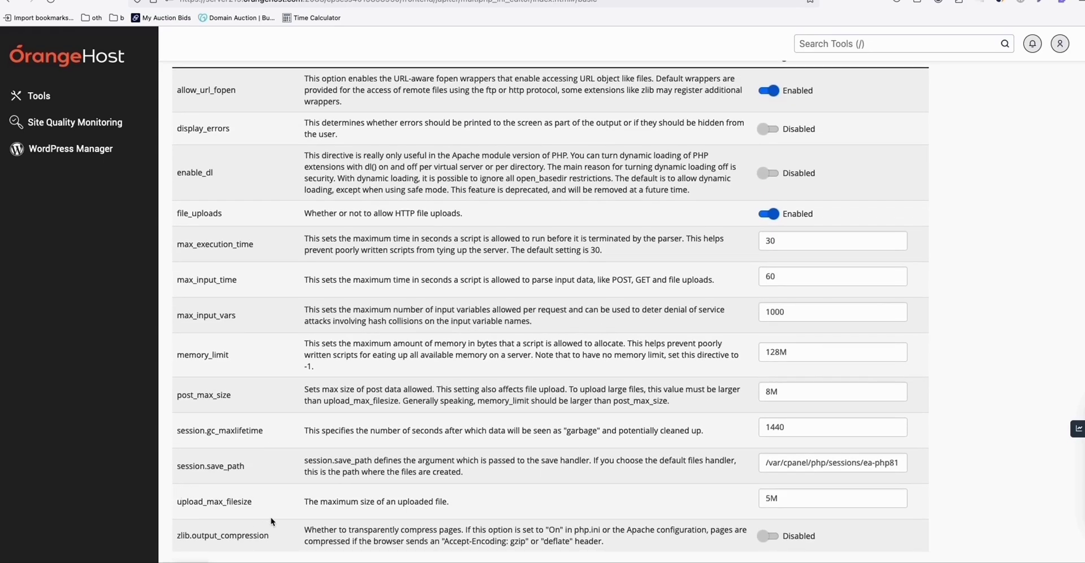
{"action": "left_click", "coordinate": [765, 500]}
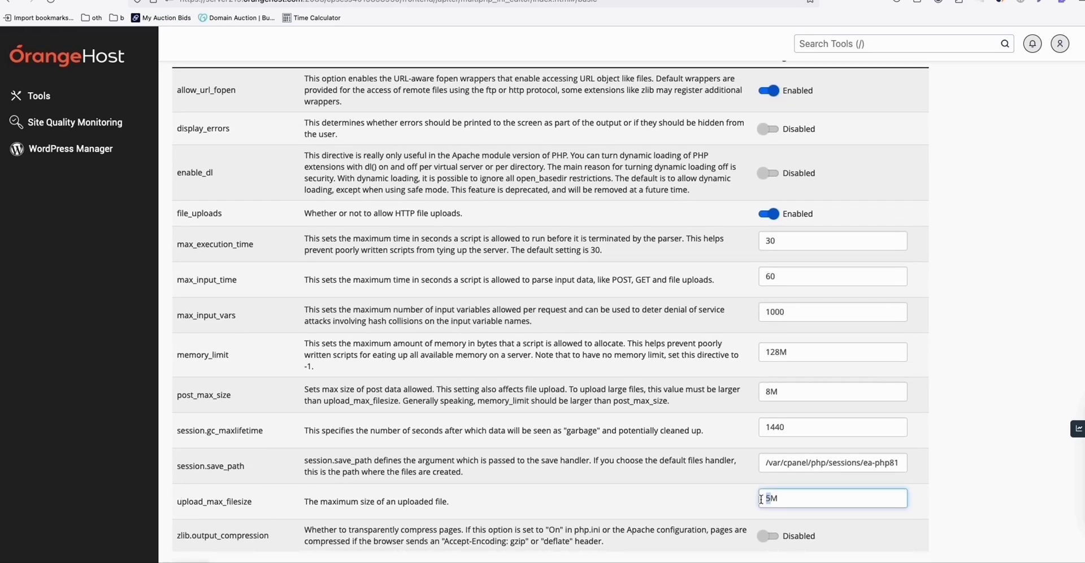
{"action": "scroll", "coordinate": [680, 462], "scroll_direction": "down", "scroll_amount": 3}
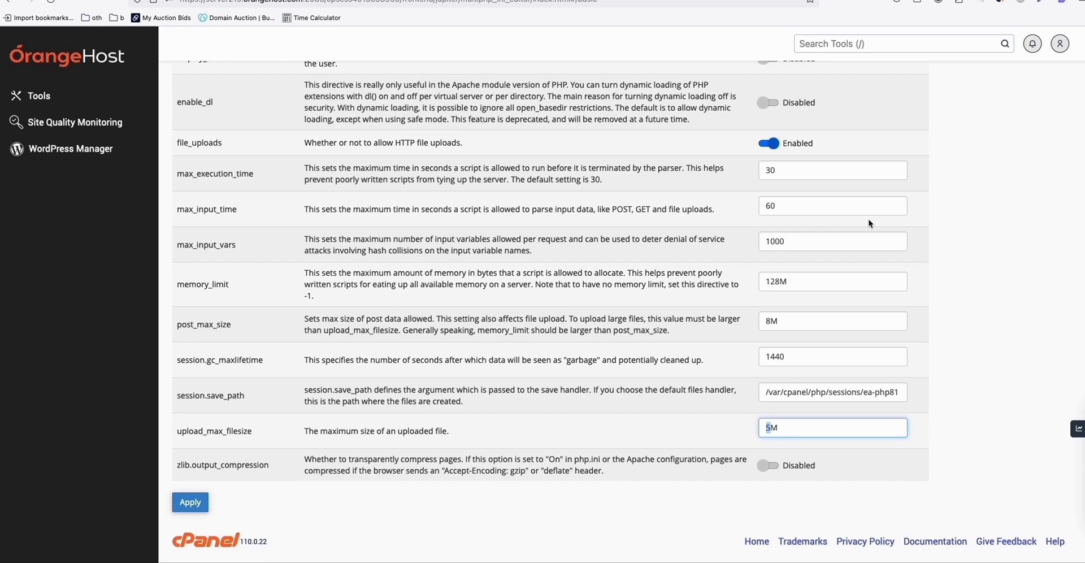
{"action": "scroll", "coordinate": [885, 242], "scroll_direction": "up", "scroll_amount": 1}
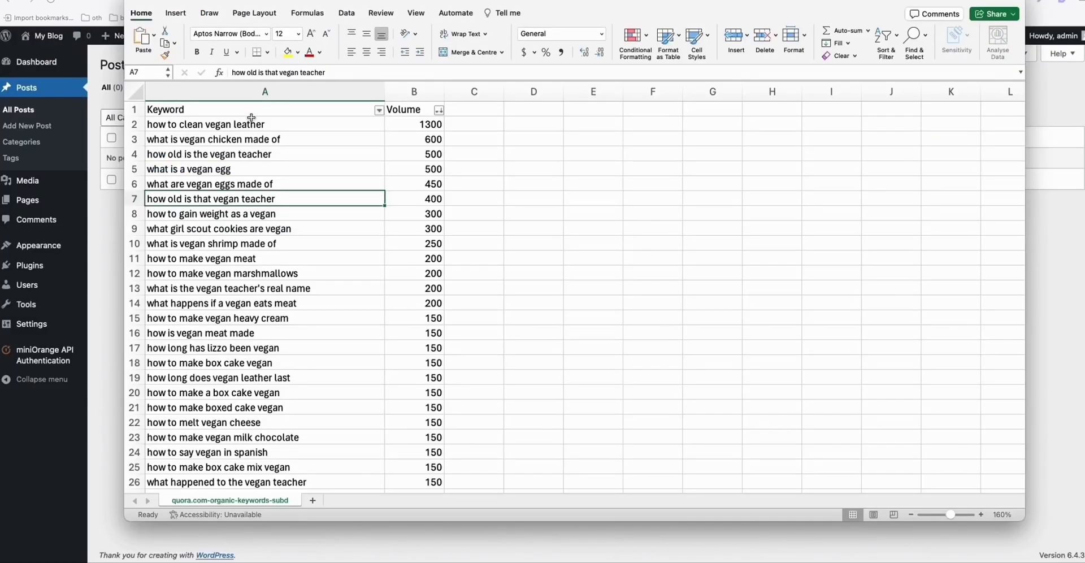
Browse the Excel keyword list, selecting cells A2 and A8, then back to A2
{"action": "left_click", "coordinate": [251, 122]}
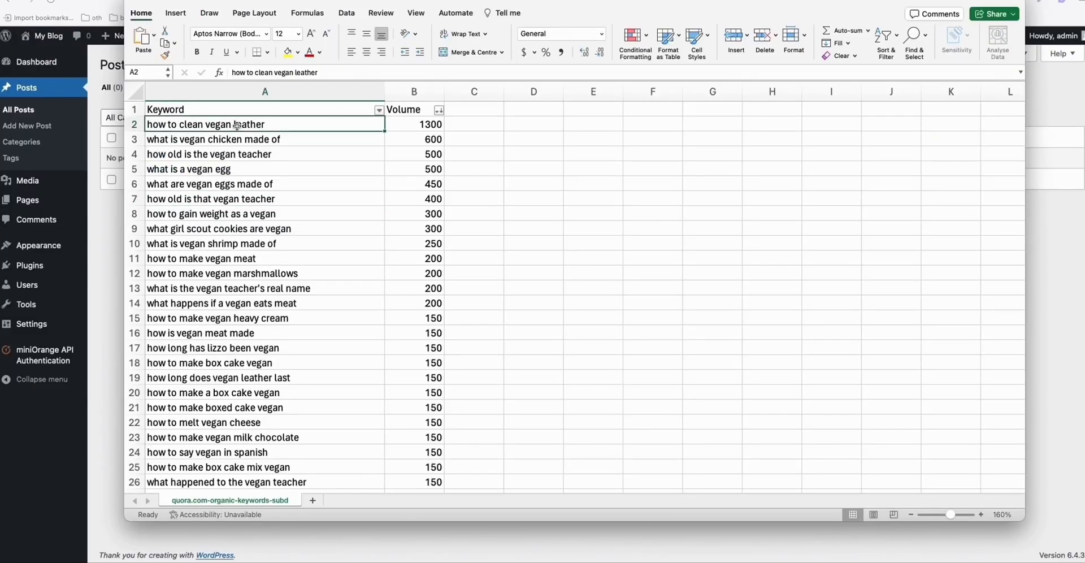
{"action": "scroll", "coordinate": [251, 138], "scroll_direction": "down", "scroll_amount": 10}
{"action": "scroll", "coordinate": [268, 229], "scroll_direction": "down", "scroll_amount": 5}
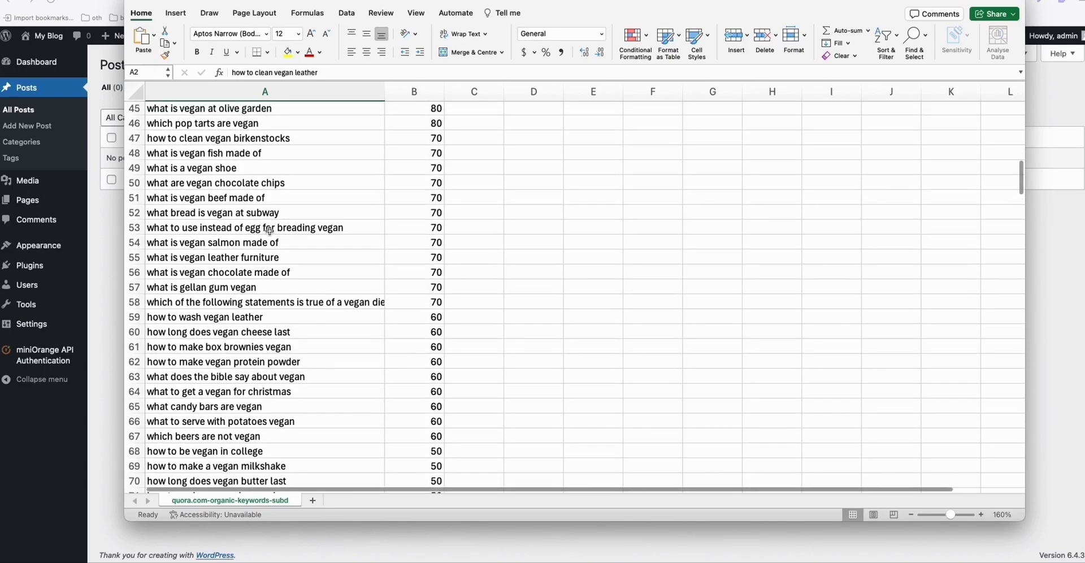
{"action": "scroll", "coordinate": [267, 229], "scroll_direction": "up", "scroll_amount": 8}
{"action": "scroll", "coordinate": [269, 230], "scroll_direction": "up", "scroll_amount": 6}
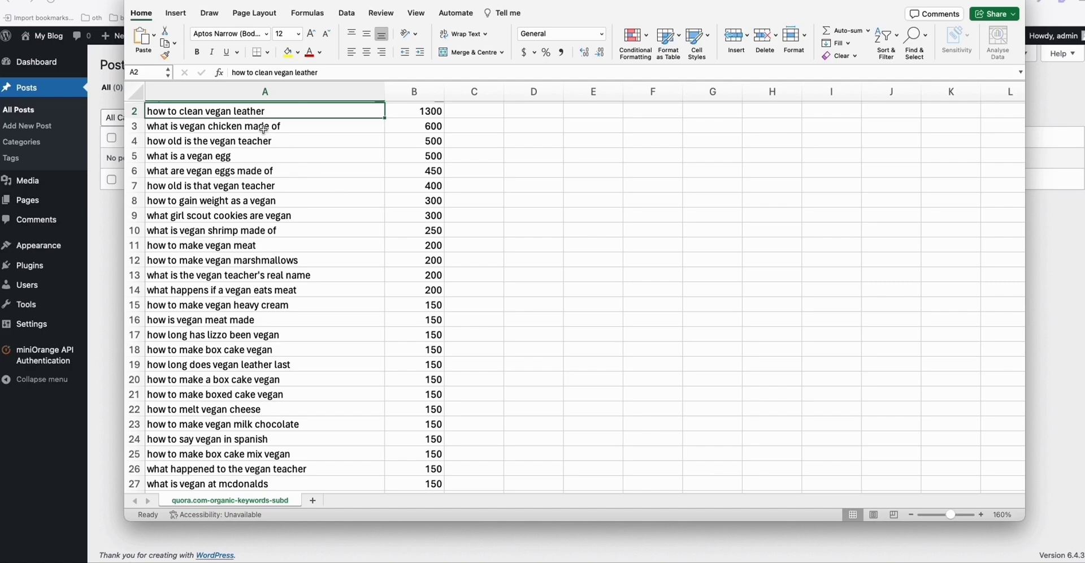
{"action": "scroll", "coordinate": [257, 186], "scroll_direction": "up", "scroll_amount": 1}
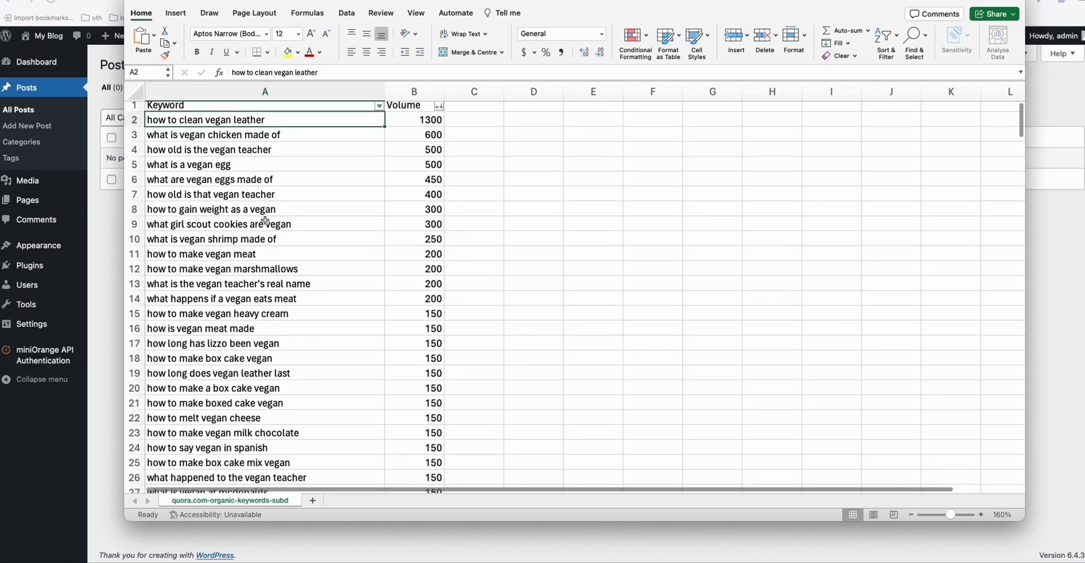
{"action": "left_click", "coordinate": [259, 211]}
{"action": "scroll", "coordinate": [259, 211], "scroll_direction": "up", "scroll_amount": 1}
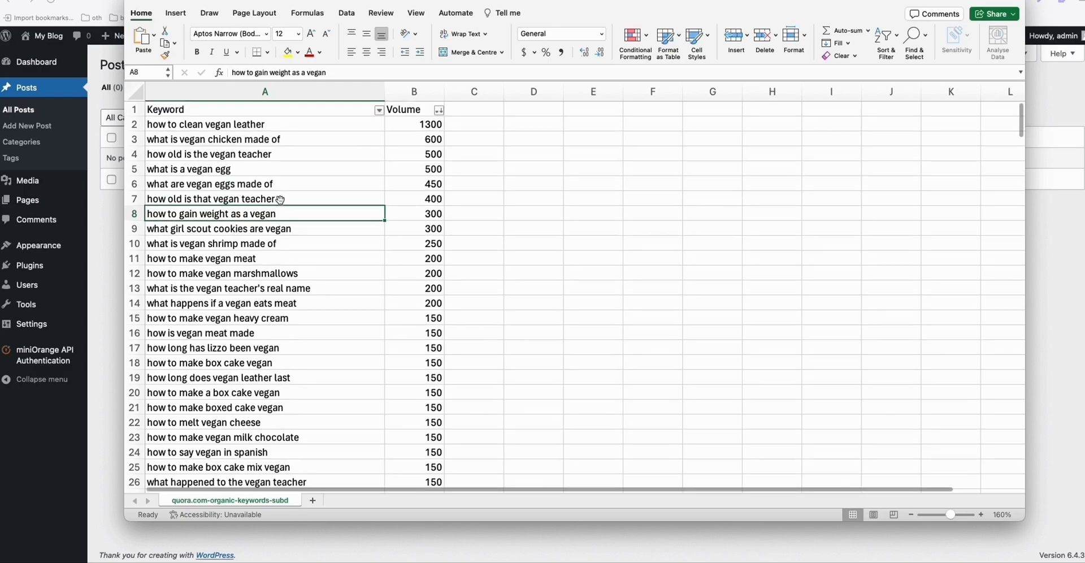
{"action": "left_click", "coordinate": [253, 124]}
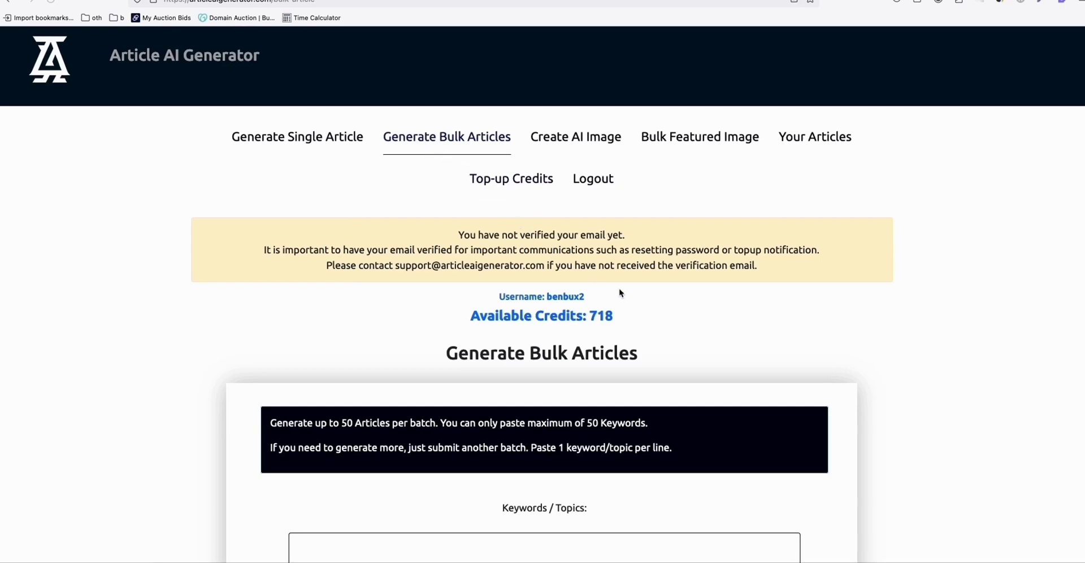
{"action": "scroll", "coordinate": [619, 293], "scroll_direction": "down", "scroll_amount": 2}
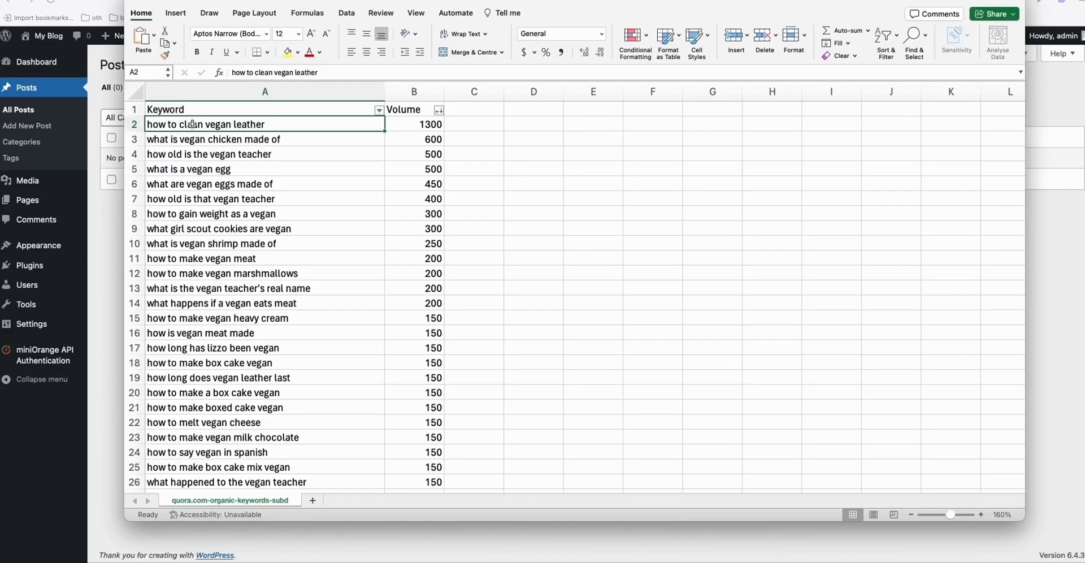
Delete the Keyword/Volume header row from the Excel sheet
{"action": "scroll", "coordinate": [205, 191], "scroll_direction": "down", "scroll_amount": 2}
{"action": "scroll", "coordinate": [205, 190], "scroll_direction": "down", "scroll_amount": 3}
{"action": "scroll", "coordinate": [209, 215], "scroll_direction": "down", "scroll_amount": 4}
{"action": "scroll", "coordinate": [209, 215], "scroll_direction": "down", "scroll_amount": 2}
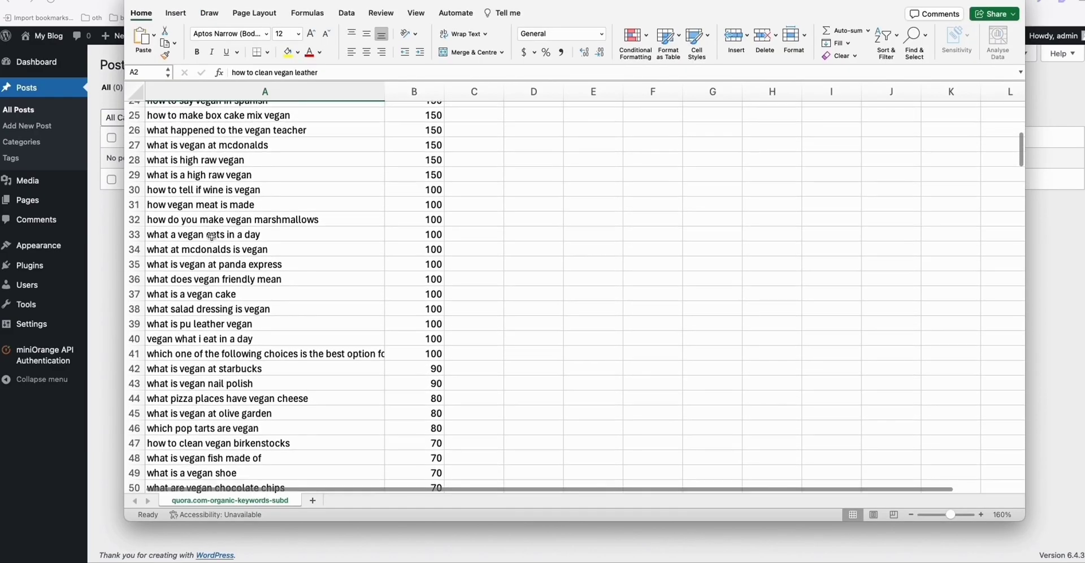
{"action": "scroll", "coordinate": [213, 238], "scroll_direction": "up", "scroll_amount": 8}
{"action": "right_click", "coordinate": [135, 109]}
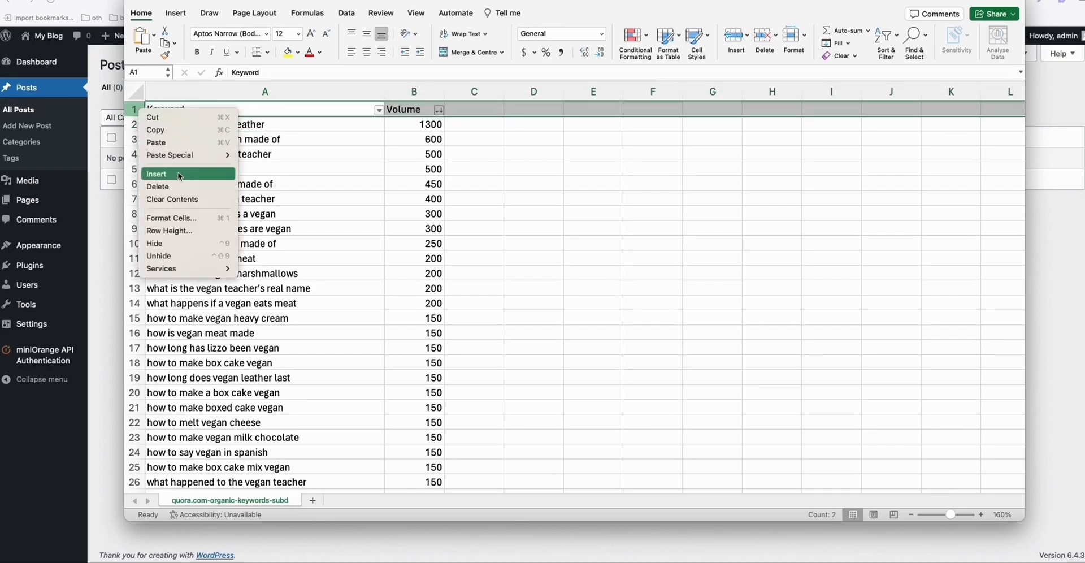
{"action": "left_click", "coordinate": [182, 186]}
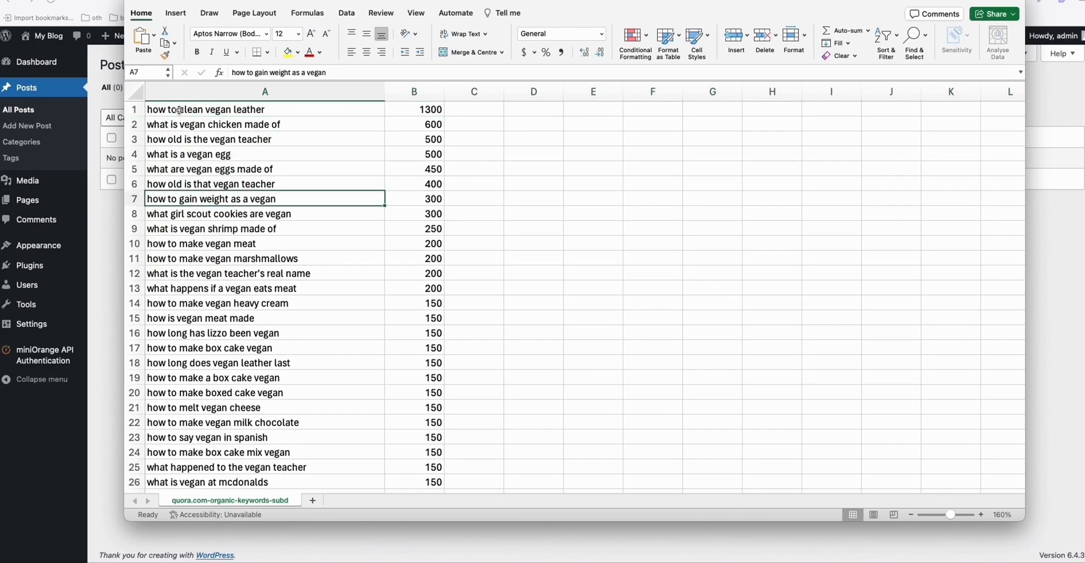
Copy the first 50 keywords, cells A1 to A50
{"action": "scroll", "coordinate": [218, 238], "scroll_direction": "down", "scroll_amount": 5}
{"action": "scroll", "coordinate": [218, 237], "scroll_direction": "down", "scroll_amount": 3}
{"action": "scroll", "coordinate": [215, 254], "scroll_direction": "down", "scroll_amount": 3}
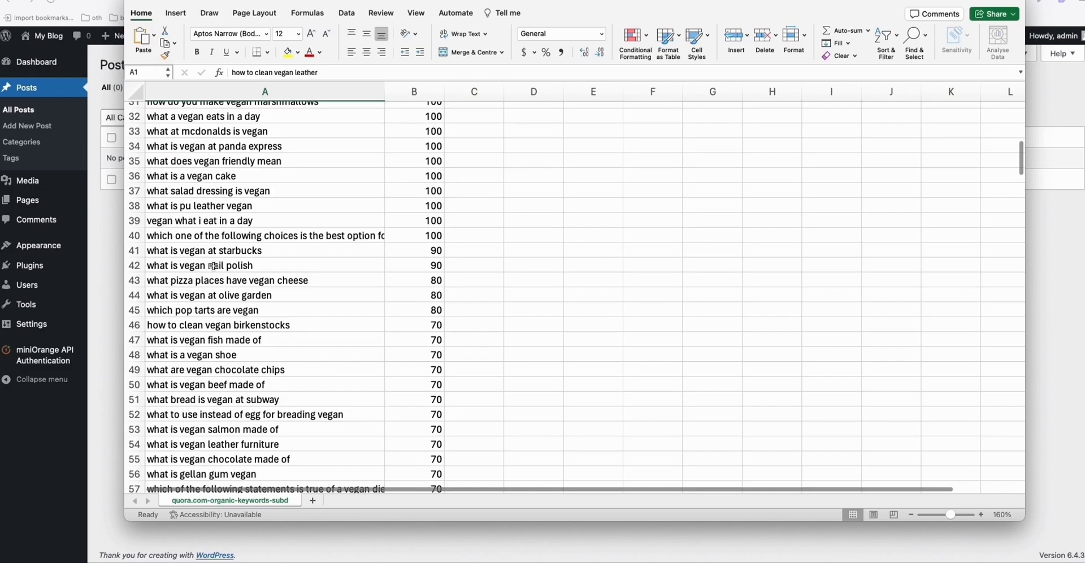
{"action": "left_click", "coordinate": [170, 376], "text": "shift"}
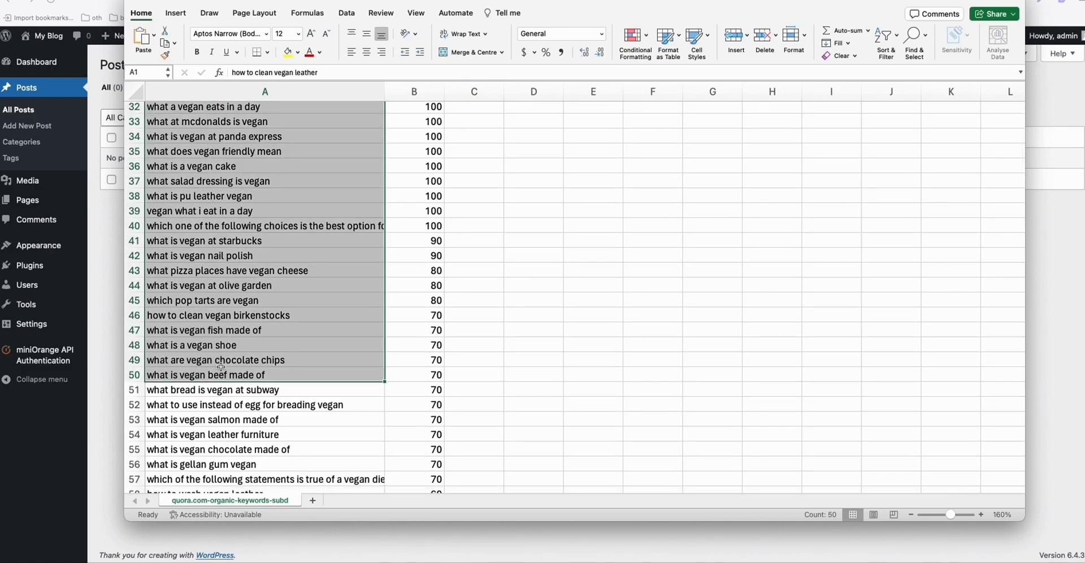
{"action": "key", "text": "ctrl+c"}
{"action": "scroll", "coordinate": [237, 356], "scroll_direction": "down", "scroll_amount": 4}
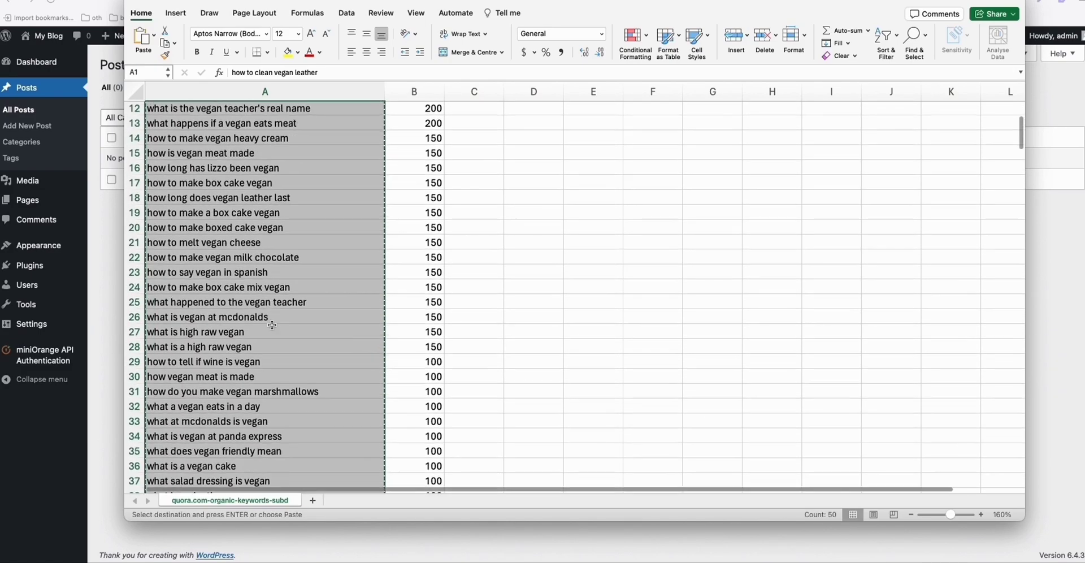
{"action": "scroll", "coordinate": [254, 353], "scroll_direction": "down", "scroll_amount": 7}
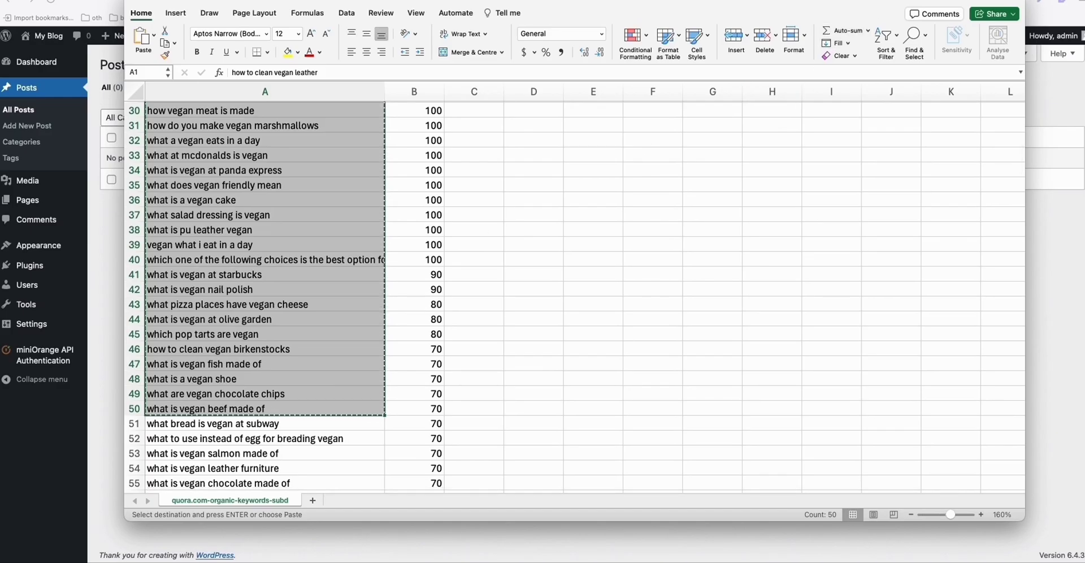
{"action": "scroll", "coordinate": [384, 221], "scroll_direction": "up", "scroll_amount": 1}
Paste the 50 vegan keywords into the Keywords/Topics box
{"action": "scroll", "coordinate": [383, 179], "scroll_direction": "up", "scroll_amount": 1}
{"action": "scroll", "coordinate": [431, 174], "scroll_direction": "down", "scroll_amount": 6}
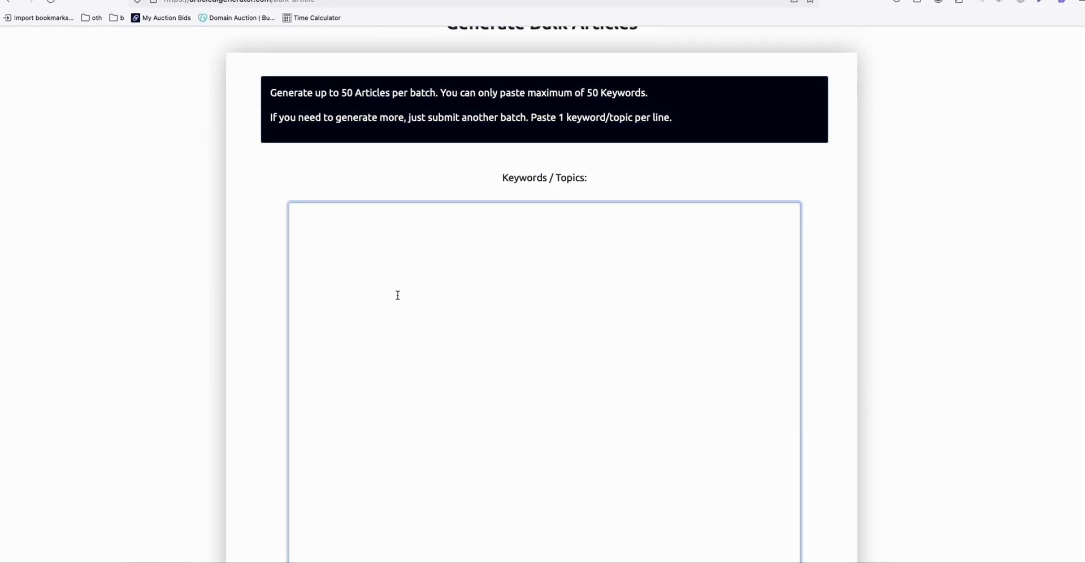
{"action": "key", "text": "ctrl+v"}
{"action": "scroll", "coordinate": [440, 220], "scroll_direction": "down", "scroll_amount": 4}
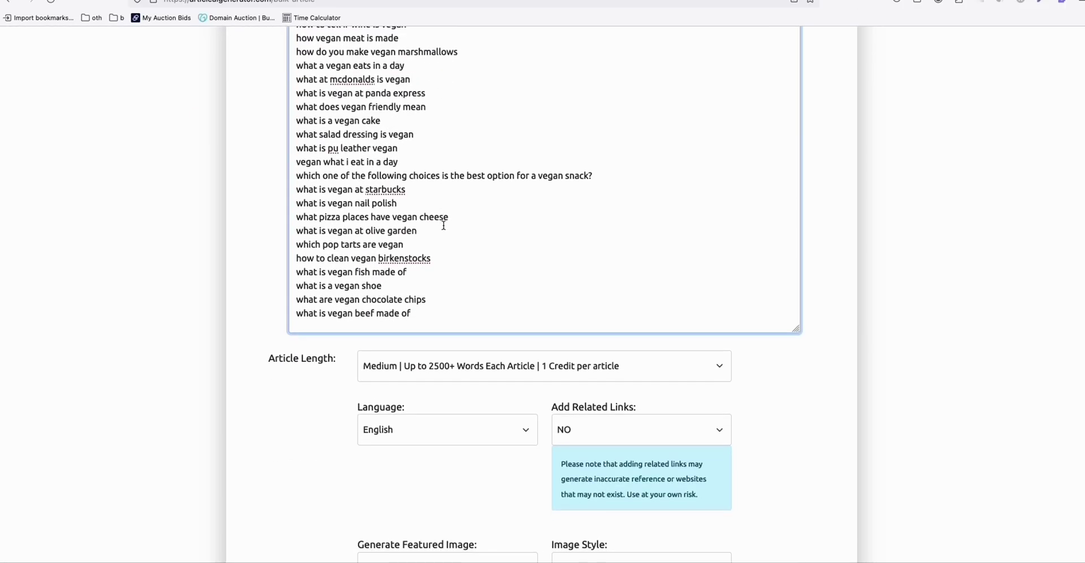
{"action": "scroll", "coordinate": [441, 224], "scroll_direction": "up", "scroll_amount": 8}
{"action": "scroll", "coordinate": [441, 224], "scroll_direction": "up", "scroll_amount": 3}
{"action": "scroll", "coordinate": [347, 220], "scroll_direction": "down", "scroll_amount": 10}
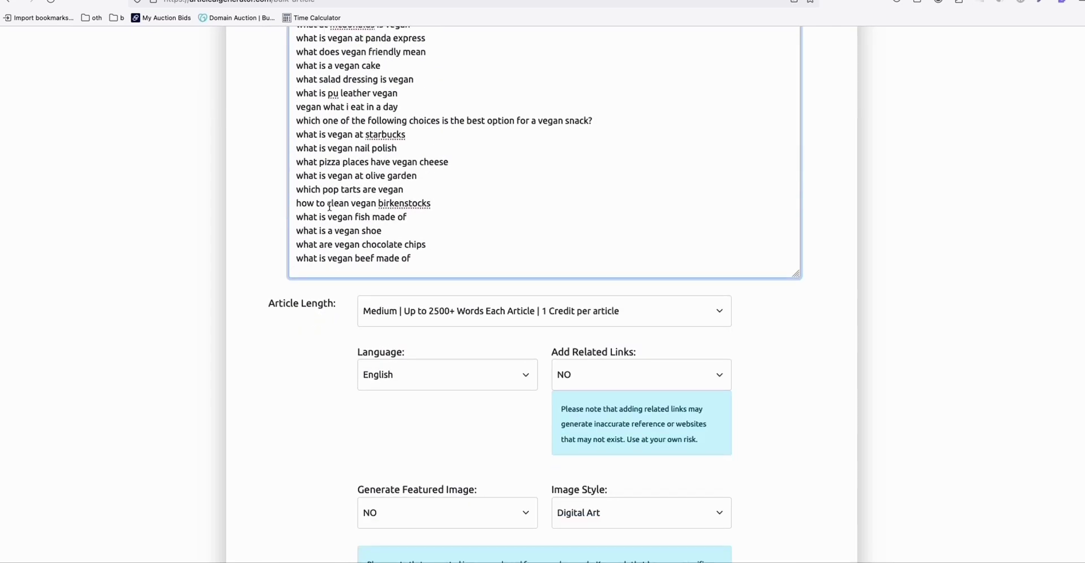
Set Generate Featured Image to YES | 1 Credit and start enabling Post to Wordpress
{"action": "scroll", "coordinate": [347, 220], "scroll_direction": "down", "scroll_amount": 4}
{"action": "scroll", "coordinate": [356, 204], "scroll_direction": "up", "scroll_amount": 3}
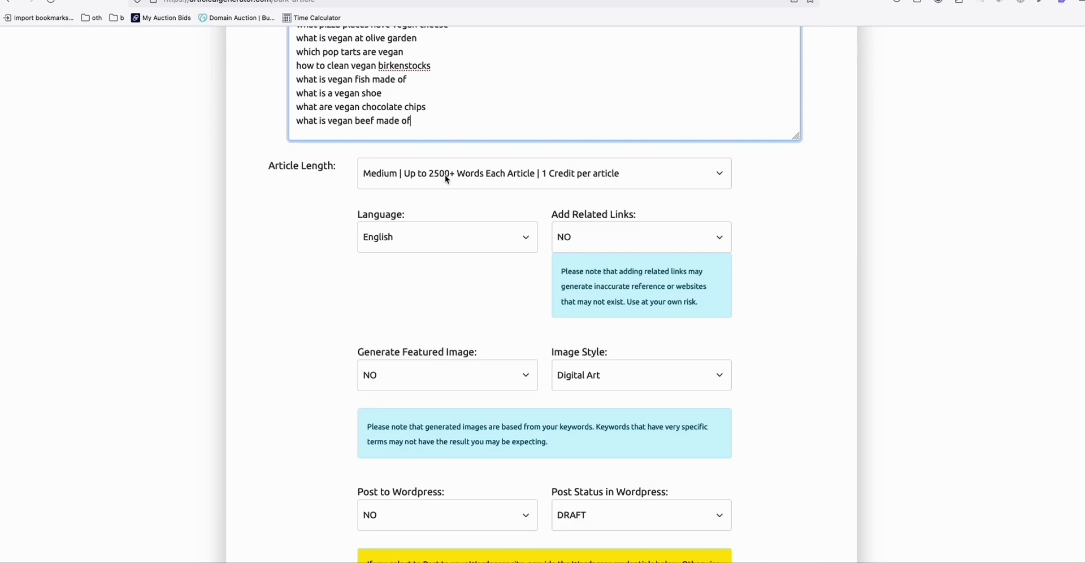
{"action": "scroll", "coordinate": [446, 182], "scroll_direction": "down", "scroll_amount": 2}
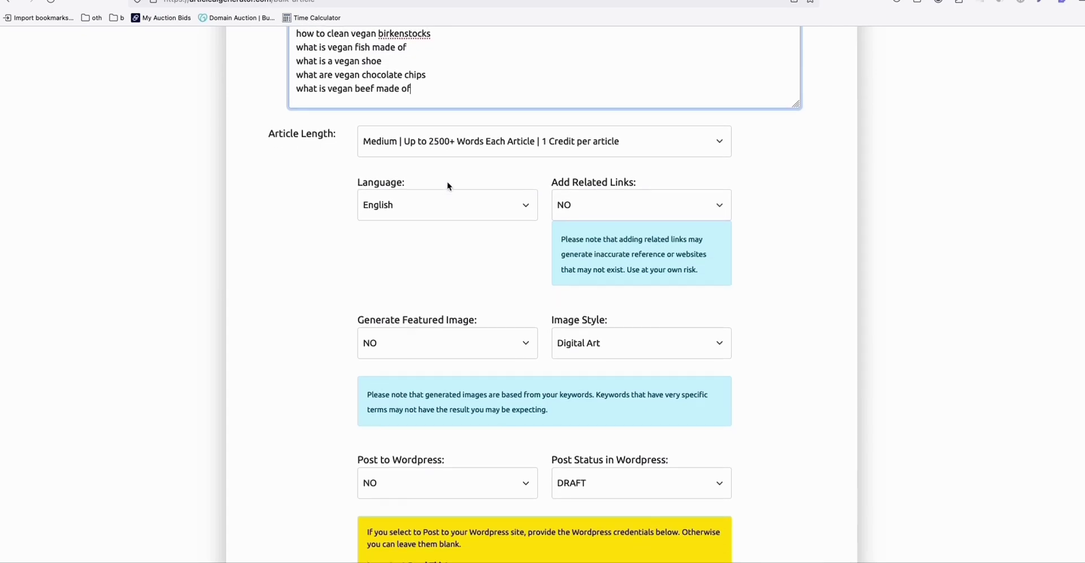
{"action": "scroll", "coordinate": [410, 187], "scroll_direction": "down", "scroll_amount": 4}
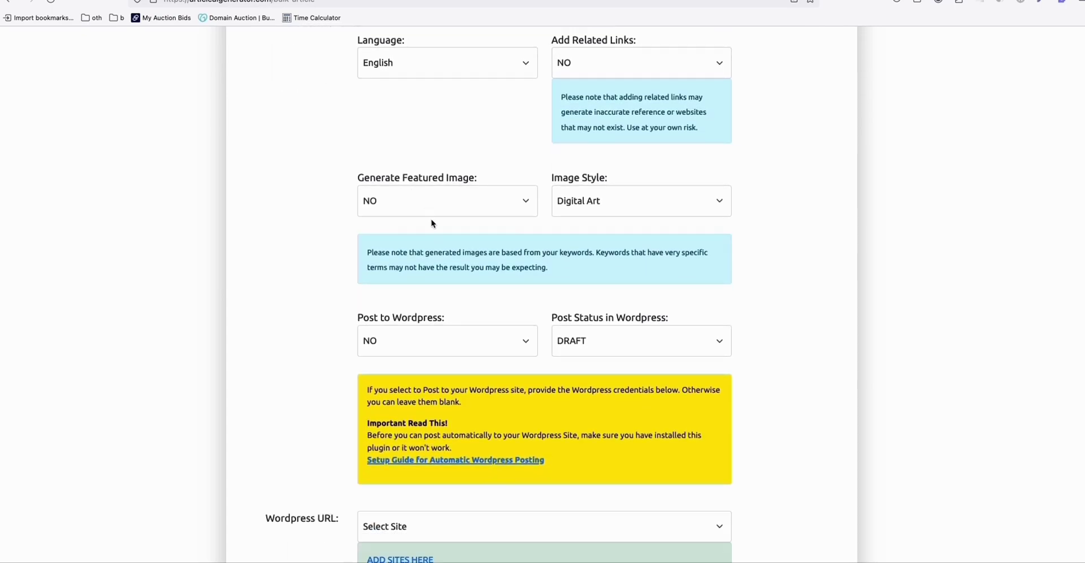
{"action": "left_click", "coordinate": [382, 202]}
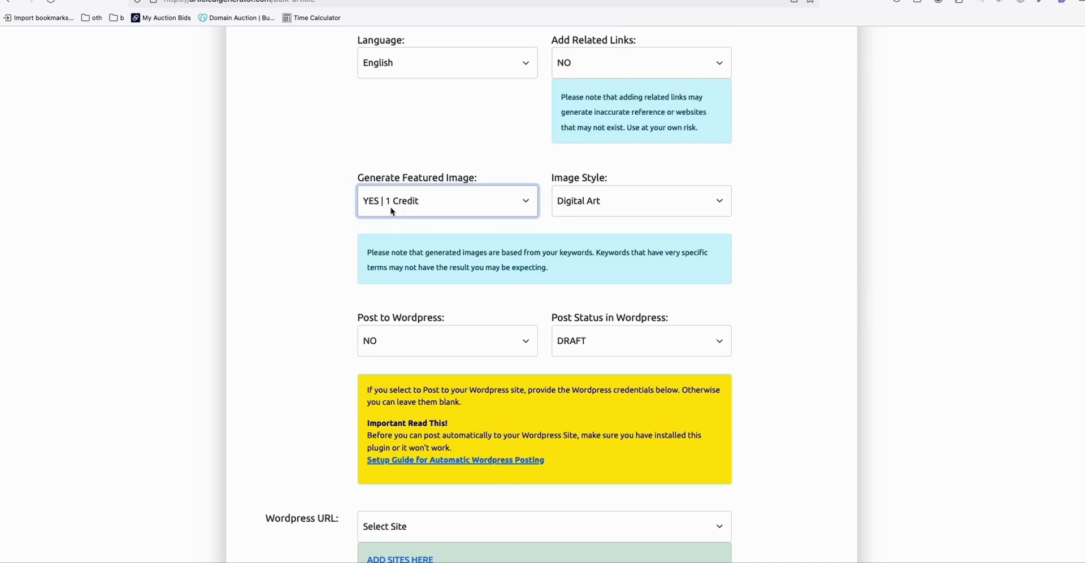
{"action": "scroll", "coordinate": [356, 207], "scroll_direction": "down", "scroll_amount": 1}
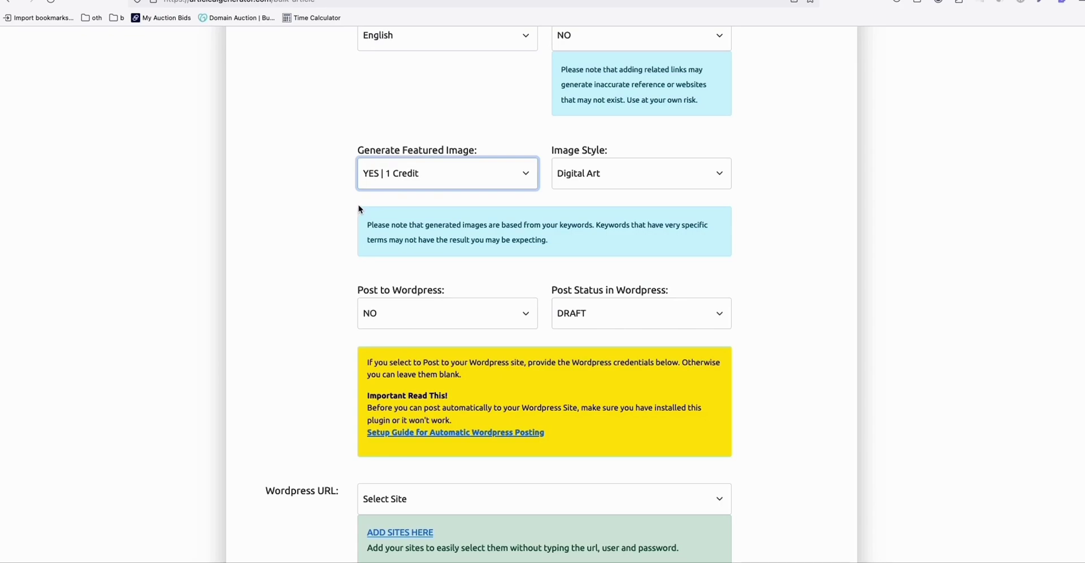
{"action": "scroll", "coordinate": [403, 236], "scroll_direction": "down", "scroll_amount": 2}
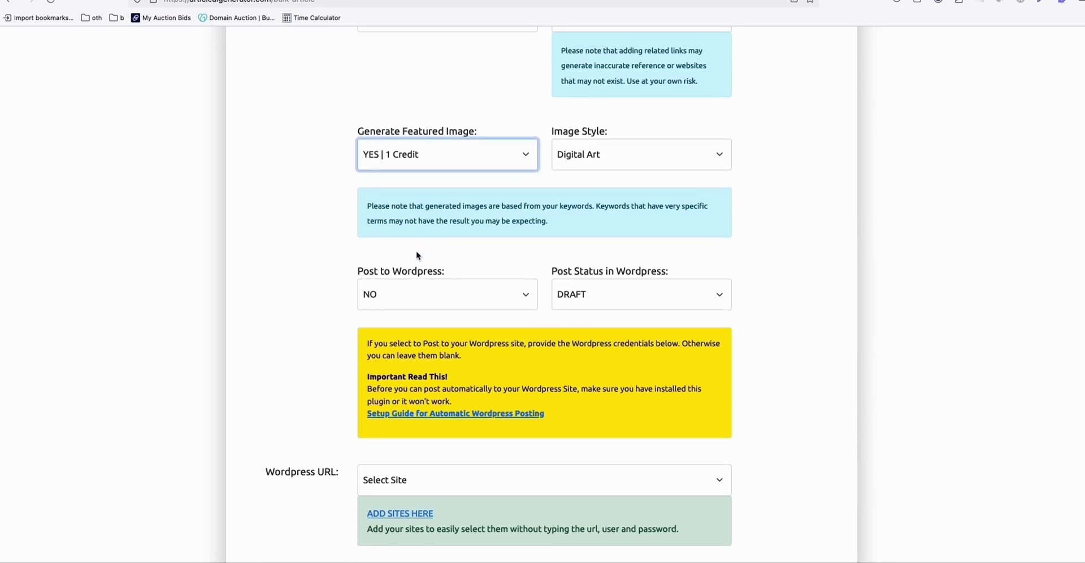
{"action": "left_click", "coordinate": [394, 265]}
Post to Wordpress set to YES, status Published, target site pickyeatervegan.com
{"action": "left_click", "coordinate": [392, 267]}
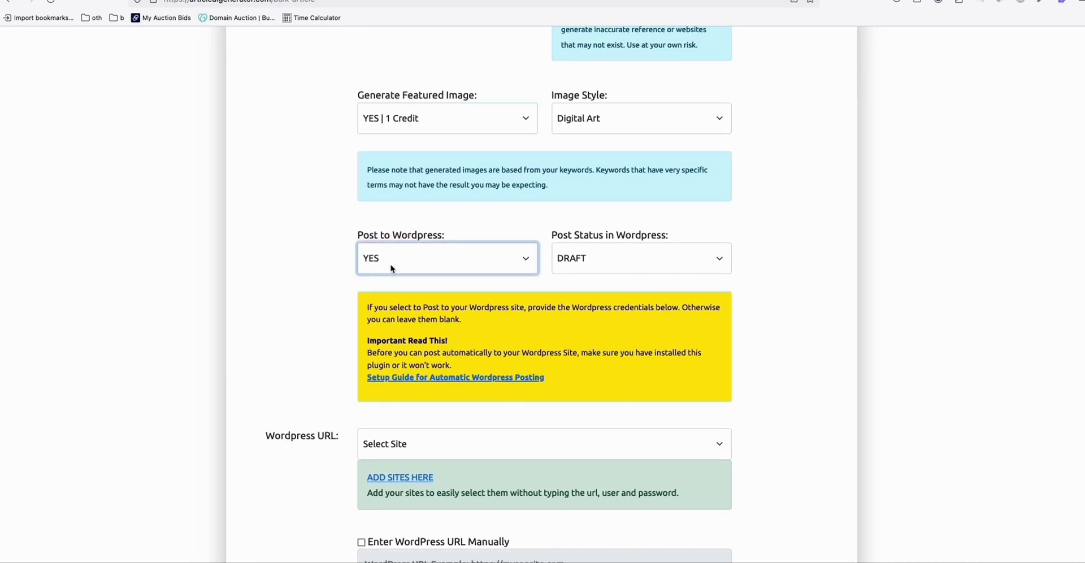
{"action": "scroll", "coordinate": [394, 267], "scroll_direction": "down", "scroll_amount": 1}
{"action": "left_click", "coordinate": [593, 250]}
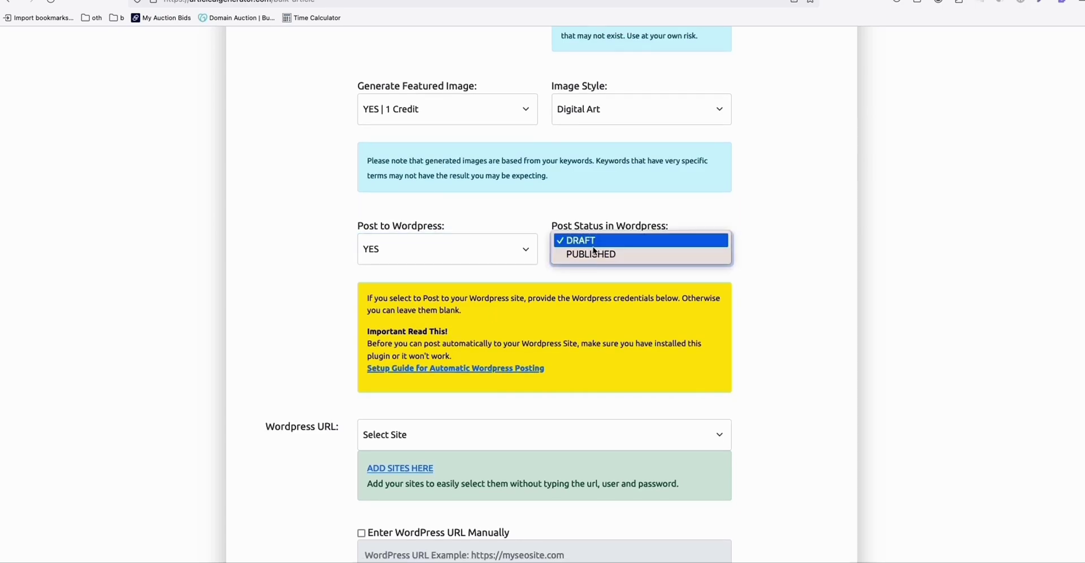
{"action": "left_click", "coordinate": [603, 255]}
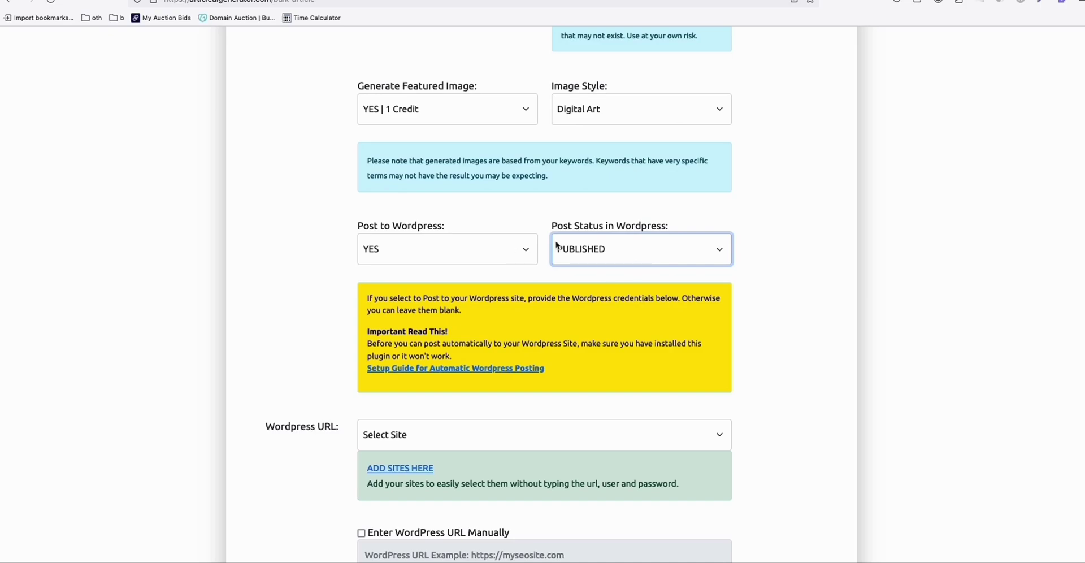
{"action": "scroll", "coordinate": [499, 284], "scroll_direction": "down", "scroll_amount": 1}
{"action": "scroll", "coordinate": [500, 284], "scroll_direction": "down", "scroll_amount": 3}
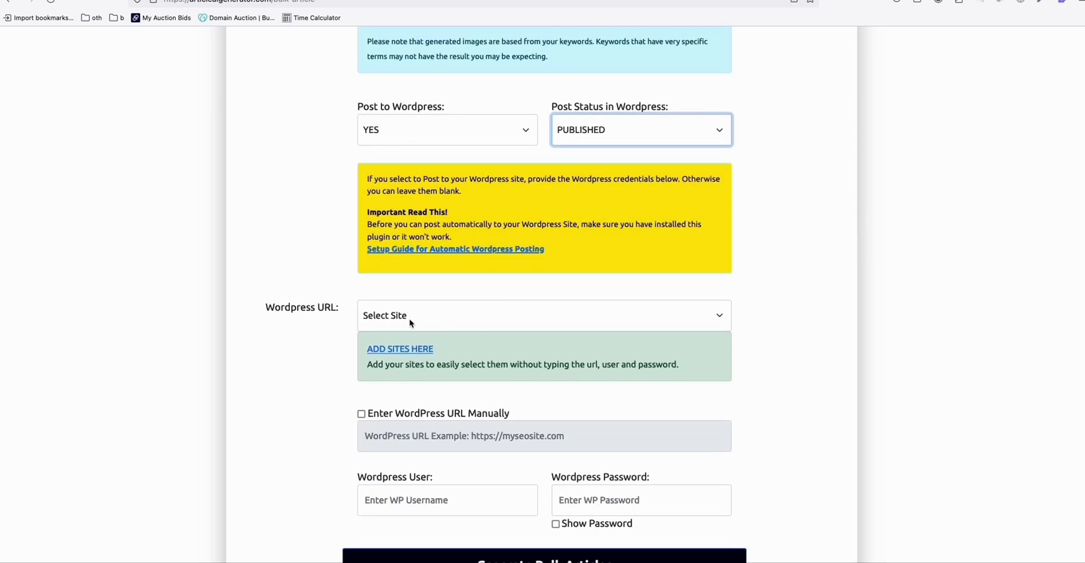
{"action": "left_click", "coordinate": [411, 316]}
{"action": "left_click", "coordinate": [434, 430]}
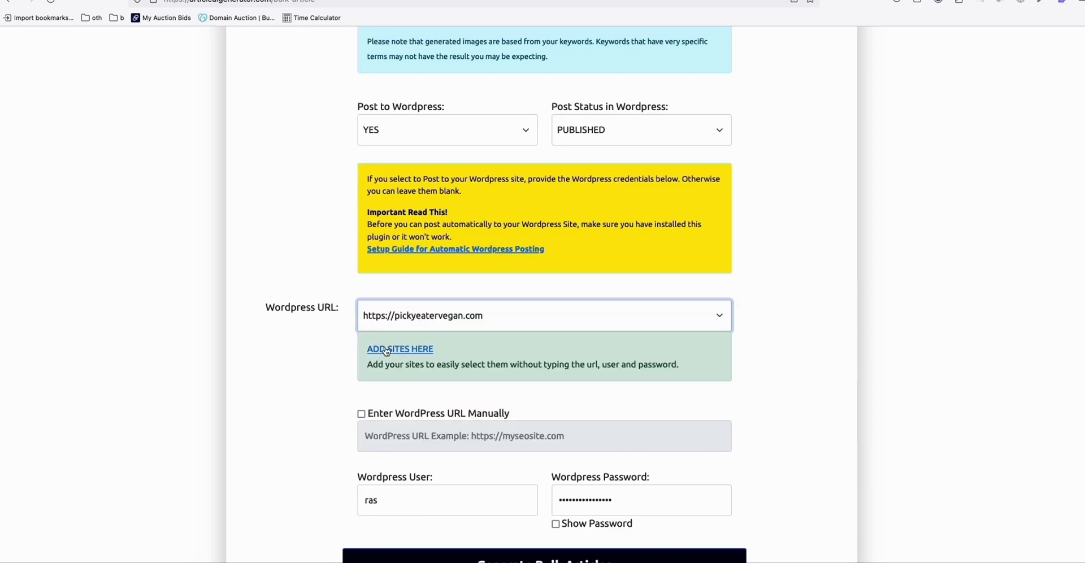
Generate the first bulk article batch, then start a fresh bulk article form
{"action": "scroll", "coordinate": [426, 401], "scroll_direction": "down", "scroll_amount": 3}
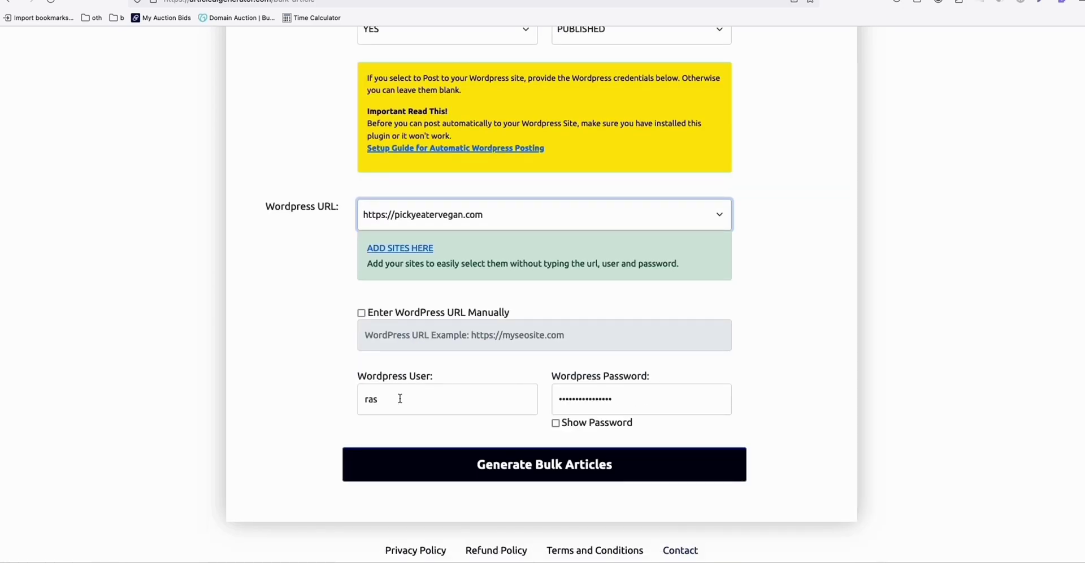
{"action": "left_click", "coordinate": [540, 468]}
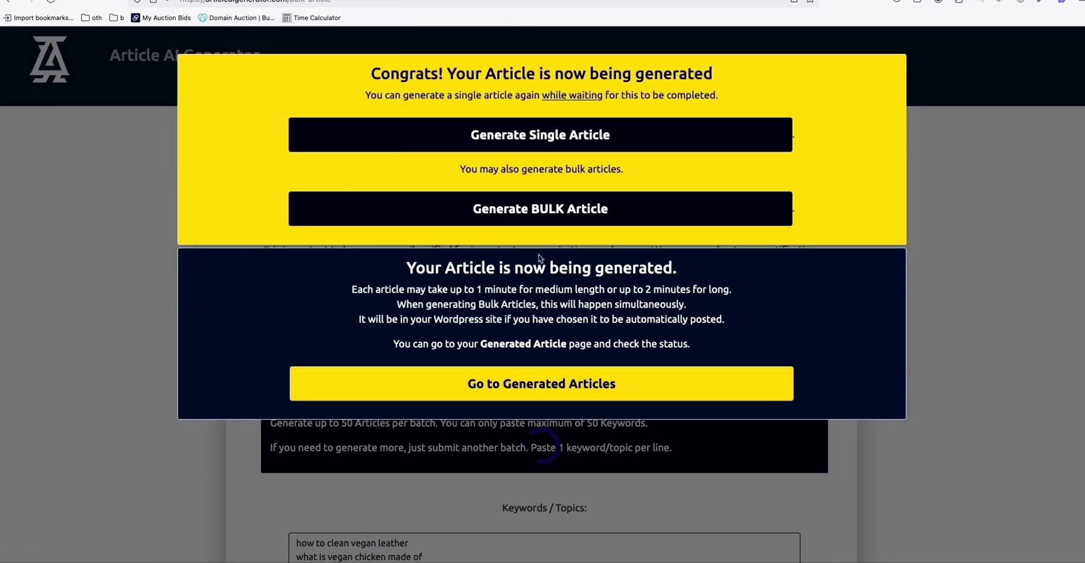
{"action": "left_click", "coordinate": [595, 209]}
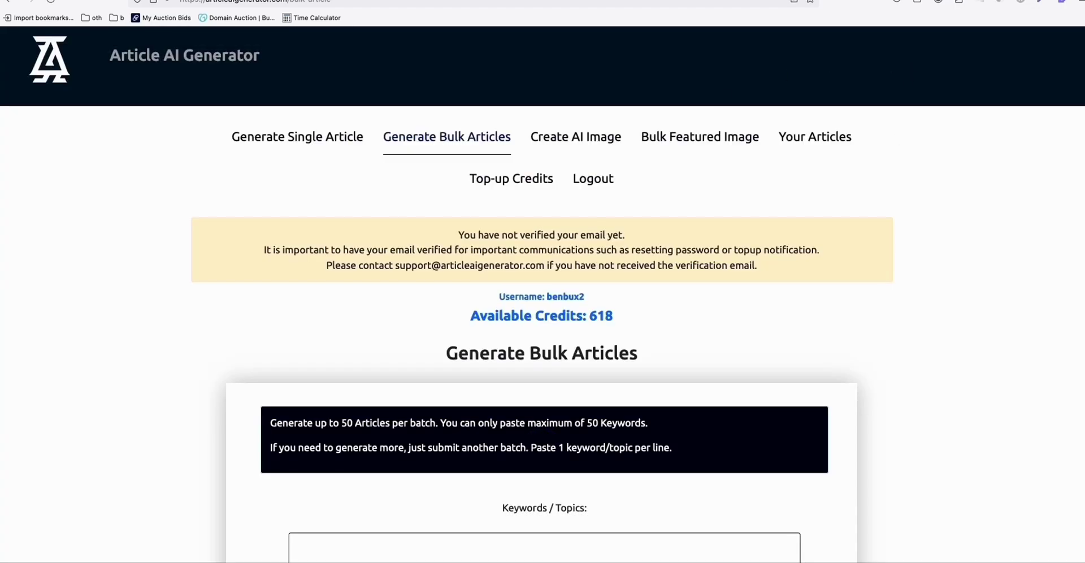
Copy keywords A51:A100 from the Excel sheet and switch back to the article generator
{"action": "key", "text": "super+Tab"}
{"action": "scroll", "coordinate": [190, 409], "scroll_direction": "down", "scroll_amount": 1}
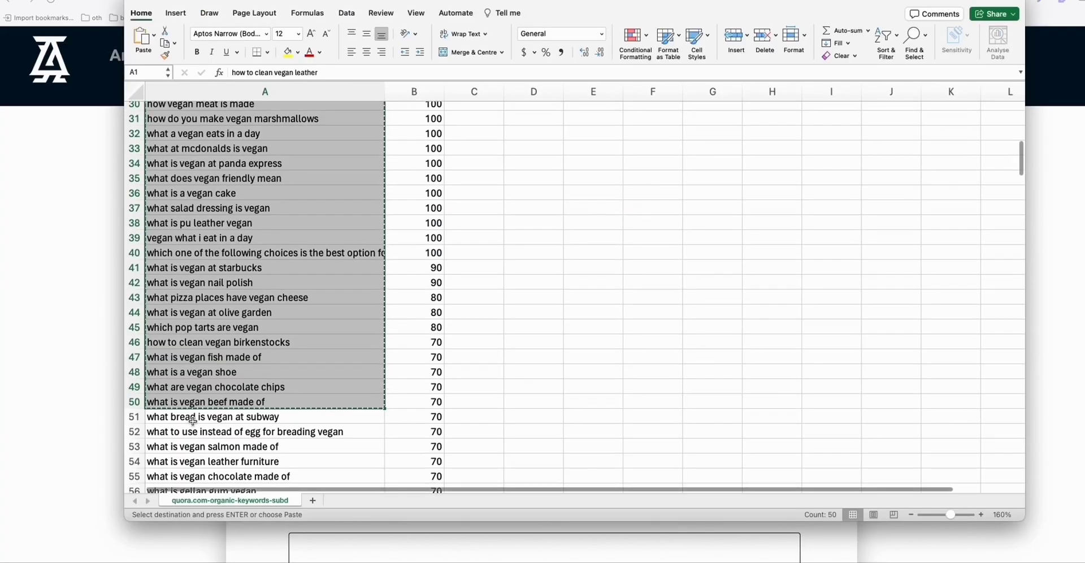
{"action": "left_click", "coordinate": [190, 417]}
{"action": "scroll", "coordinate": [190, 417], "scroll_direction": "down", "scroll_amount": 3}
{"action": "scroll", "coordinate": [246, 336], "scroll_direction": "down", "scroll_amount": 4}
{"action": "scroll", "coordinate": [246, 336], "scroll_direction": "down", "scroll_amount": 3}
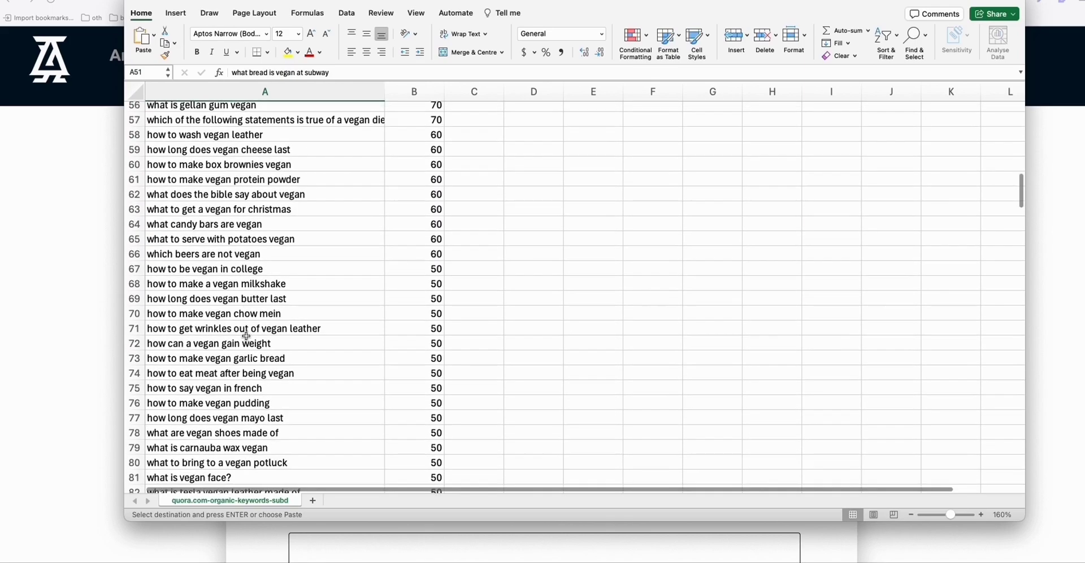
{"action": "scroll", "coordinate": [246, 335], "scroll_direction": "down", "scroll_amount": 1}
{"action": "scroll", "coordinate": [245, 336], "scroll_direction": "down", "scroll_amount": 1}
{"action": "scroll", "coordinate": [237, 350], "scroll_direction": "down", "scroll_amount": 5}
{"action": "scroll", "coordinate": [226, 367], "scroll_direction": "down", "scroll_amount": 1}
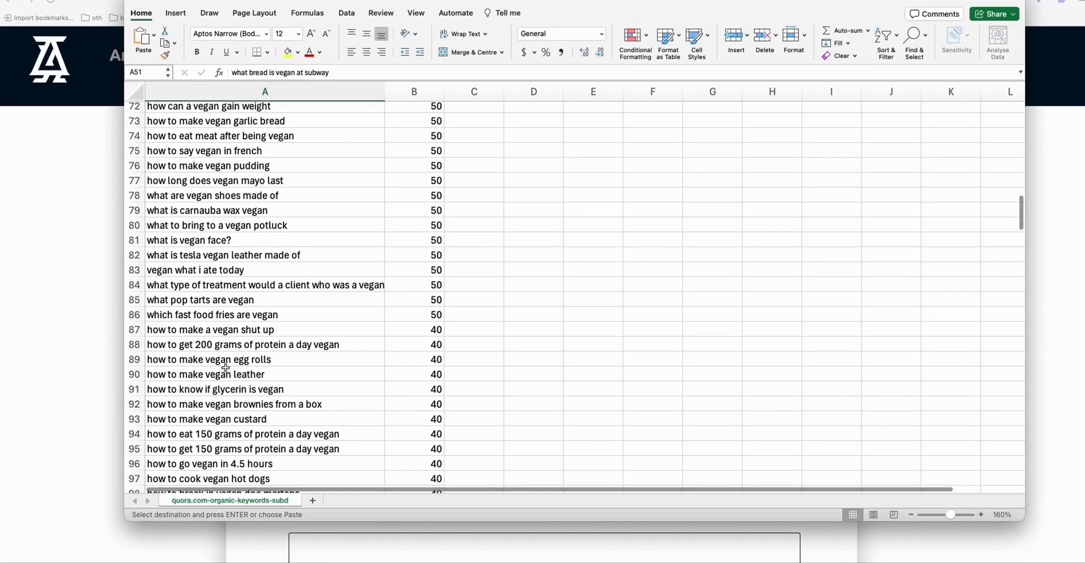
{"action": "scroll", "coordinate": [224, 368], "scroll_direction": "down", "scroll_amount": 3}
{"action": "left_click", "coordinate": [183, 421], "text": "shift"}
{"action": "key", "text": "ctrl+c"}
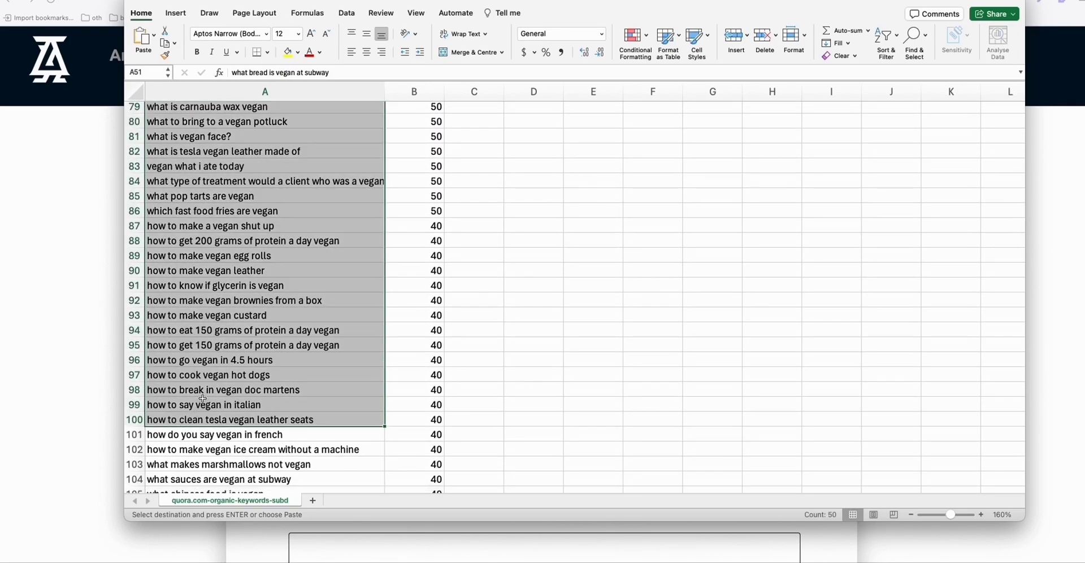
{"action": "scroll", "coordinate": [283, 323], "scroll_direction": "up", "scroll_amount": 15}
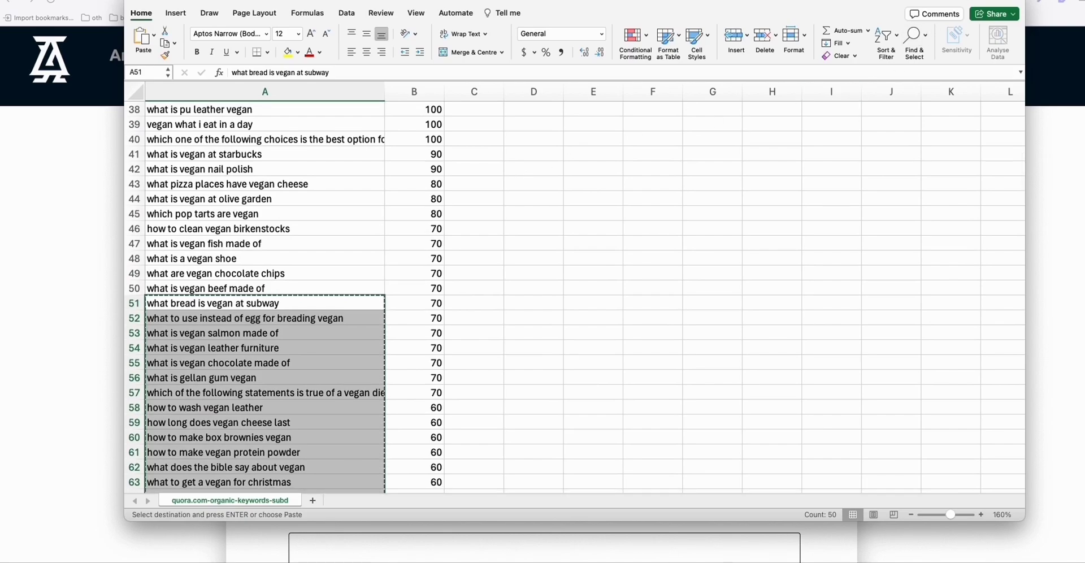
{"action": "key", "text": "super+Tab"}
{"action": "scroll", "coordinate": [571, 278], "scroll_direction": "down", "scroll_amount": 5}
Paste the second fifty keywords and set Generate Featured Image to YES
{"action": "left_click", "coordinate": [388, 317]}
{"action": "key", "text": "ctrl+v"}
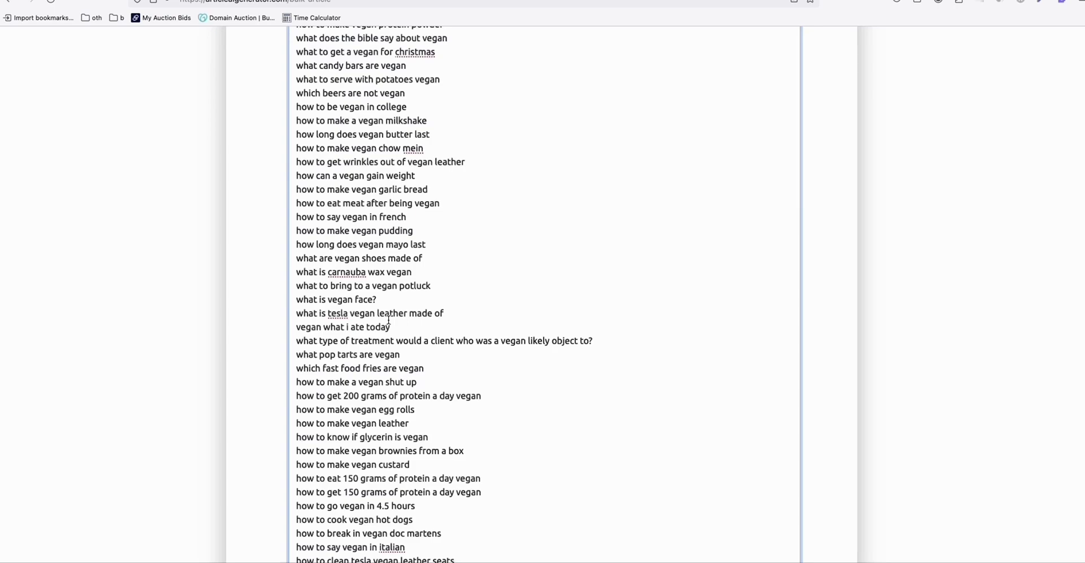
{"action": "scroll", "coordinate": [389, 304], "scroll_direction": "down", "scroll_amount": 6}
{"action": "scroll", "coordinate": [389, 304], "scroll_direction": "down", "scroll_amount": 4}
{"action": "scroll", "coordinate": [389, 304], "scroll_direction": "up", "scroll_amount": 2}
{"action": "left_click", "coordinate": [390, 302]}
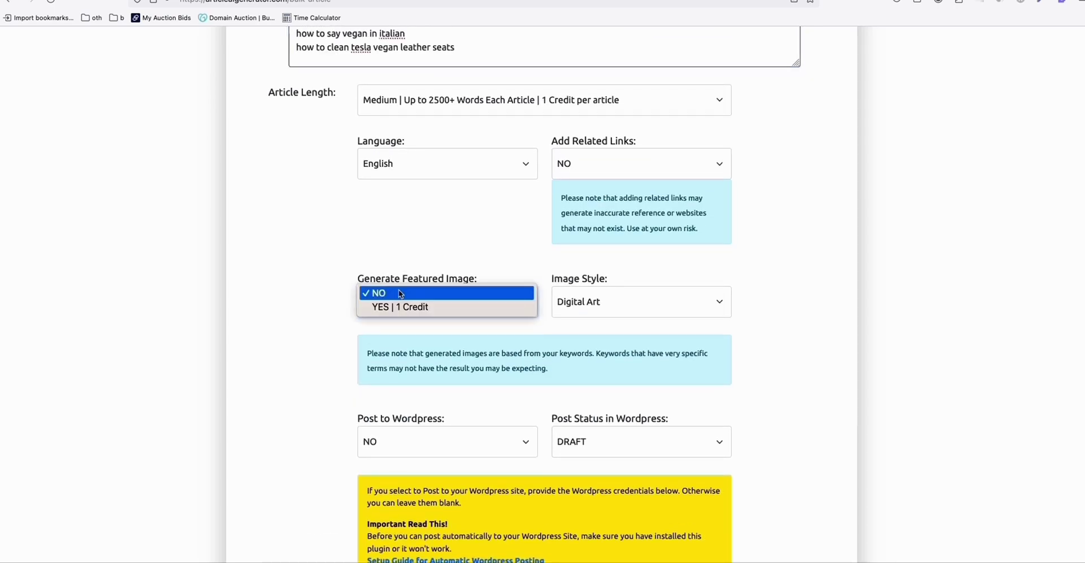
{"action": "left_click", "coordinate": [389, 307]}
Post to WordPress as Published on pickyeatervegan.com, generate the batch, and dismiss the password prompt
{"action": "scroll", "coordinate": [254, 294], "scroll_direction": "down", "scroll_amount": 3}
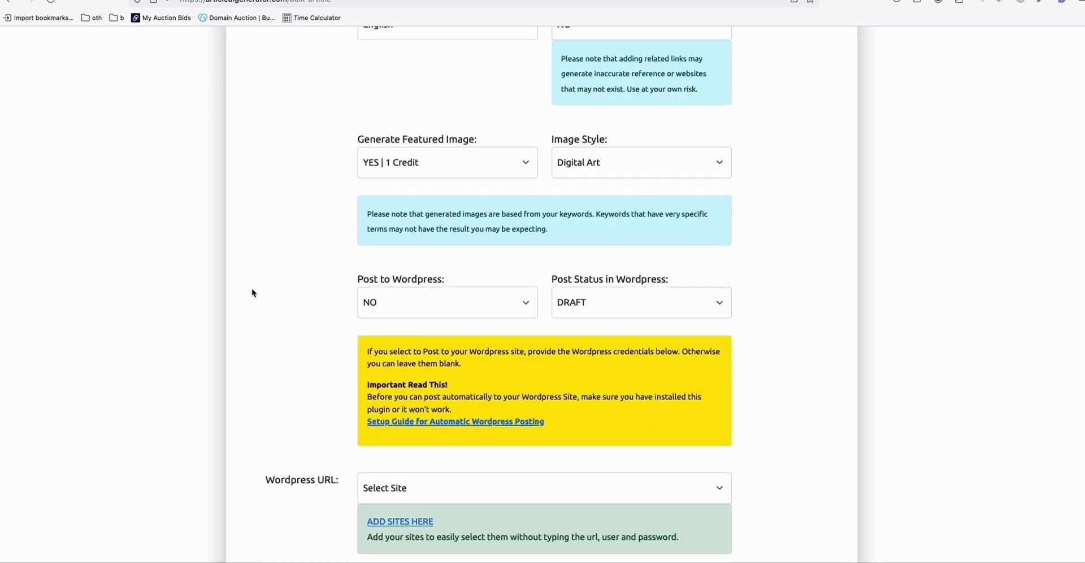
{"action": "left_click", "coordinate": [386, 288]}
{"action": "left_click", "coordinate": [591, 288]}
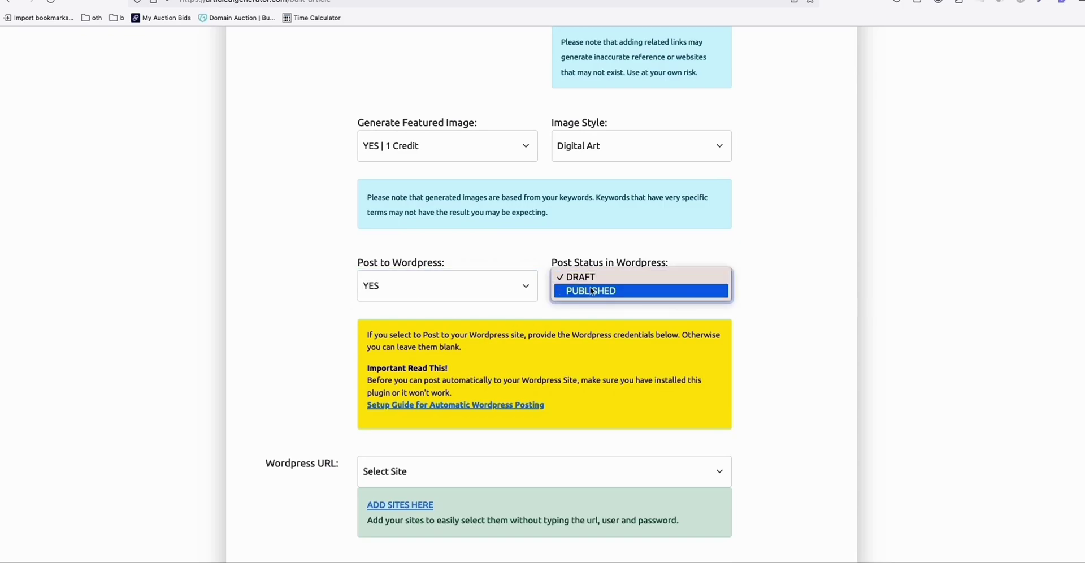
{"action": "left_click", "coordinate": [586, 292]}
{"action": "scroll", "coordinate": [235, 289], "scroll_direction": "down", "scroll_amount": 2}
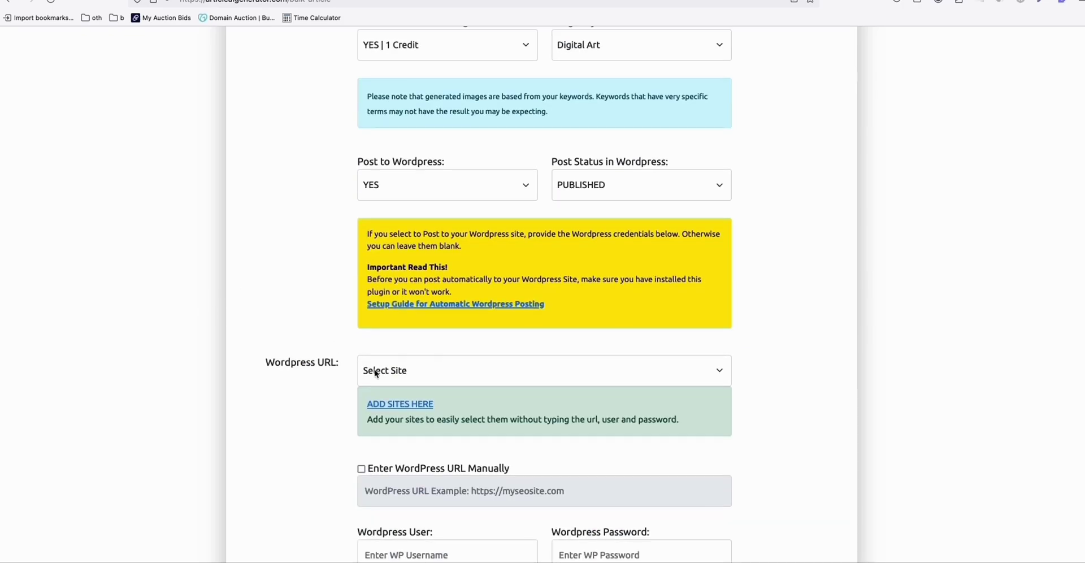
{"action": "left_click", "coordinate": [407, 374]}
{"action": "left_click", "coordinate": [429, 486]}
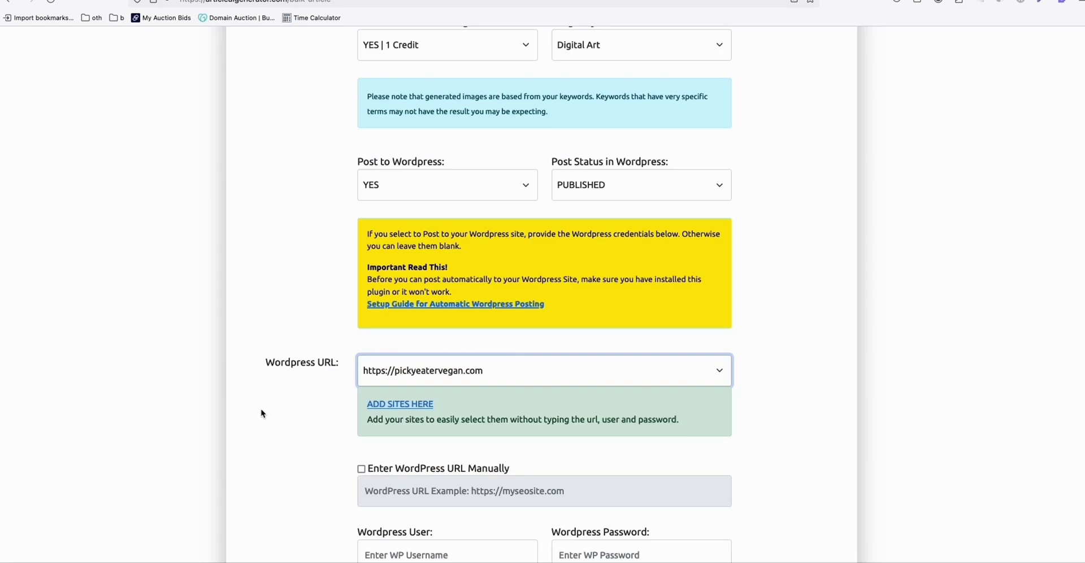
{"action": "scroll", "coordinate": [268, 394], "scroll_direction": "down", "scroll_amount": 2}
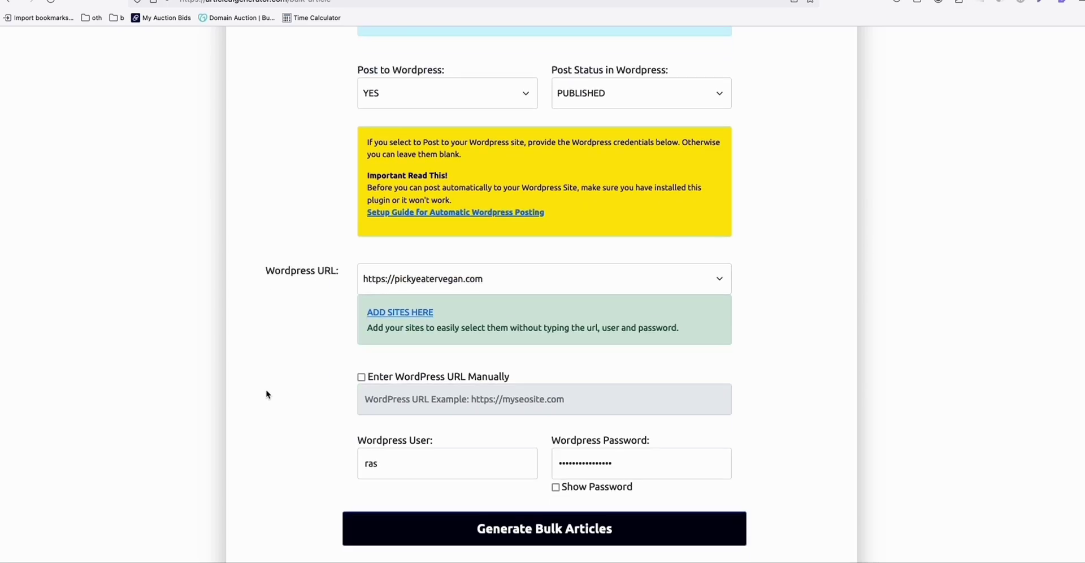
{"action": "left_click", "coordinate": [540, 530]}
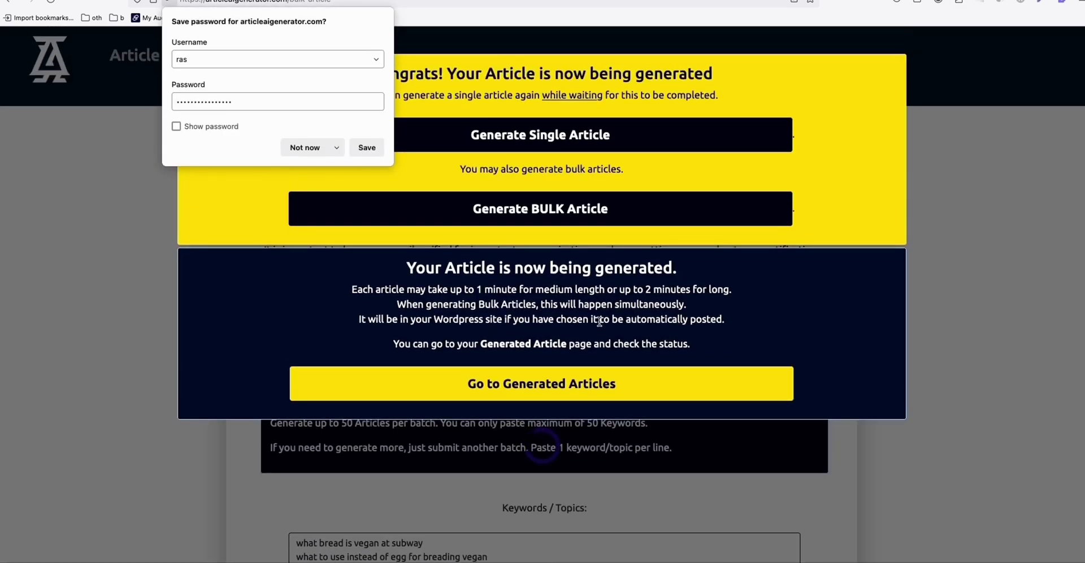
{"action": "left_click", "coordinate": [562, 291]}
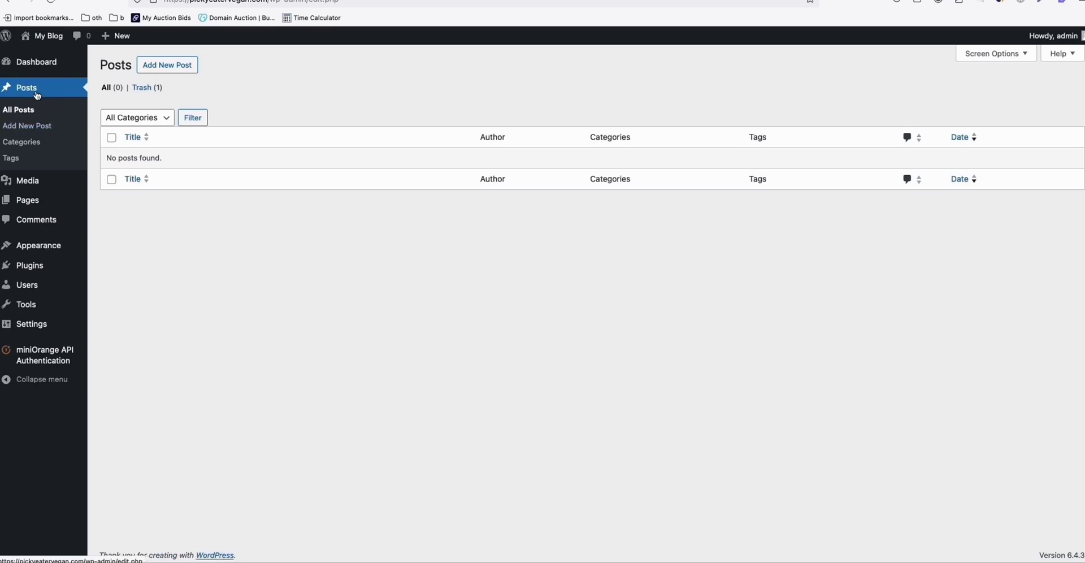
Refresh the Posts list and open 'How To Gain Weight As A Vegan' in a new tab
{"action": "left_click", "coordinate": [37, 95]}
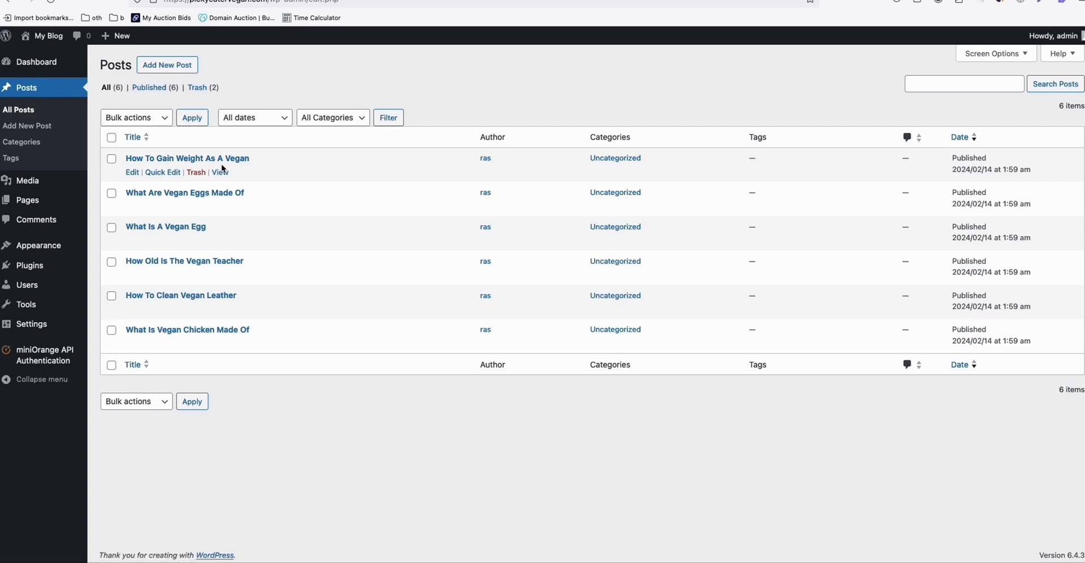
{"action": "right_click", "coordinate": [223, 174]}
{"action": "left_click", "coordinate": [231, 180]}
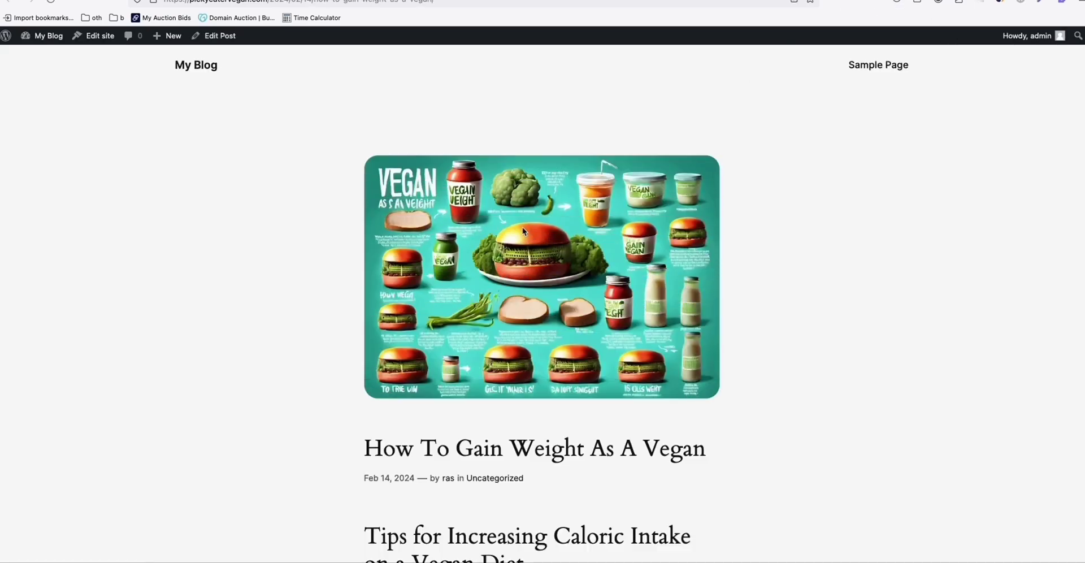
{"action": "scroll", "coordinate": [523, 230], "scroll_direction": "down", "scroll_amount": 4}
{"action": "scroll", "coordinate": [524, 231], "scroll_direction": "down", "scroll_amount": 2}
{"action": "scroll", "coordinate": [526, 234], "scroll_direction": "down", "scroll_amount": 5}
{"action": "scroll", "coordinate": [526, 239], "scroll_direction": "up", "scroll_amount": 2}
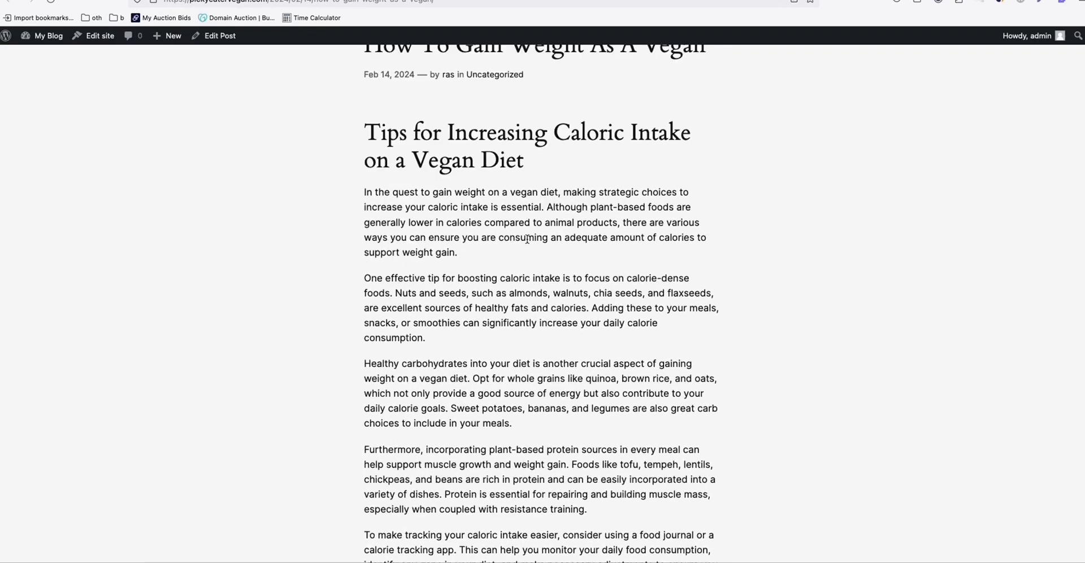
{"action": "scroll", "coordinate": [526, 239], "scroll_direction": "up", "scroll_amount": 1}
Read through the full article and featured image, then return to the Posts list
{"action": "left_click_drag", "start_coordinate": [364, 159], "coordinate": [510, 219]}
{"action": "scroll", "coordinate": [515, 223], "scroll_direction": "down", "scroll_amount": 3}
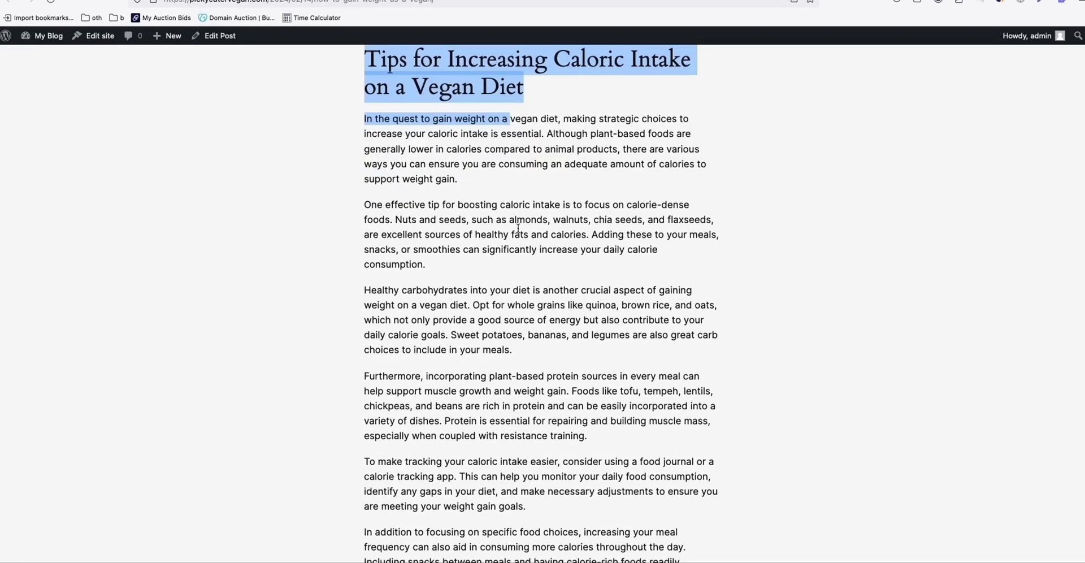
{"action": "scroll", "coordinate": [523, 227], "scroll_direction": "down", "scroll_amount": 1}
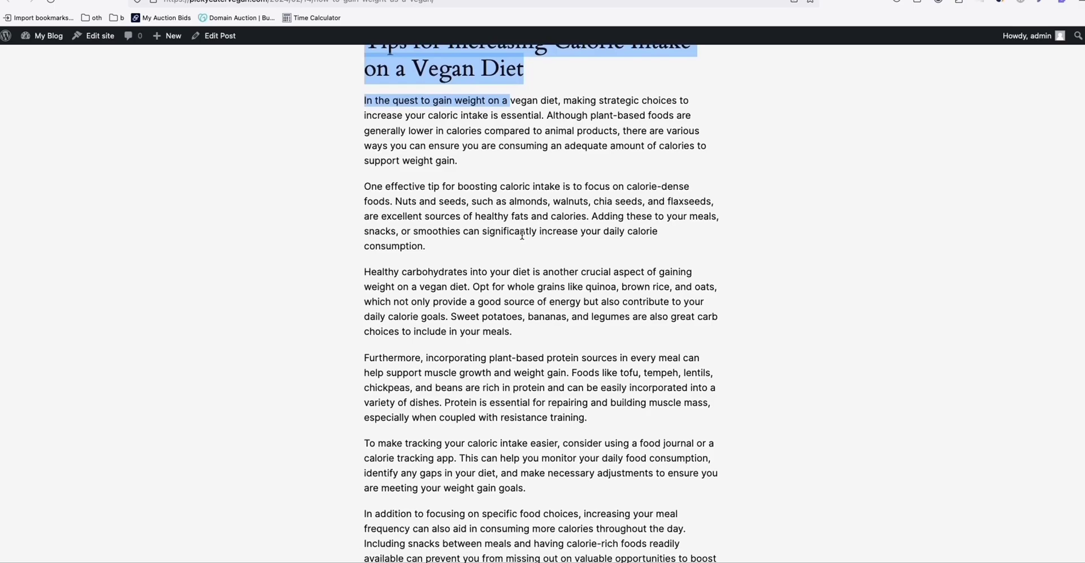
{"action": "scroll", "coordinate": [525, 243], "scroll_direction": "down", "scroll_amount": 4}
{"action": "scroll", "coordinate": [528, 252], "scroll_direction": "down", "scroll_amount": 9}
{"action": "scroll", "coordinate": [528, 262], "scroll_direction": "down", "scroll_amount": 4}
{"action": "scroll", "coordinate": [528, 262], "scroll_direction": "down", "scroll_amount": 7}
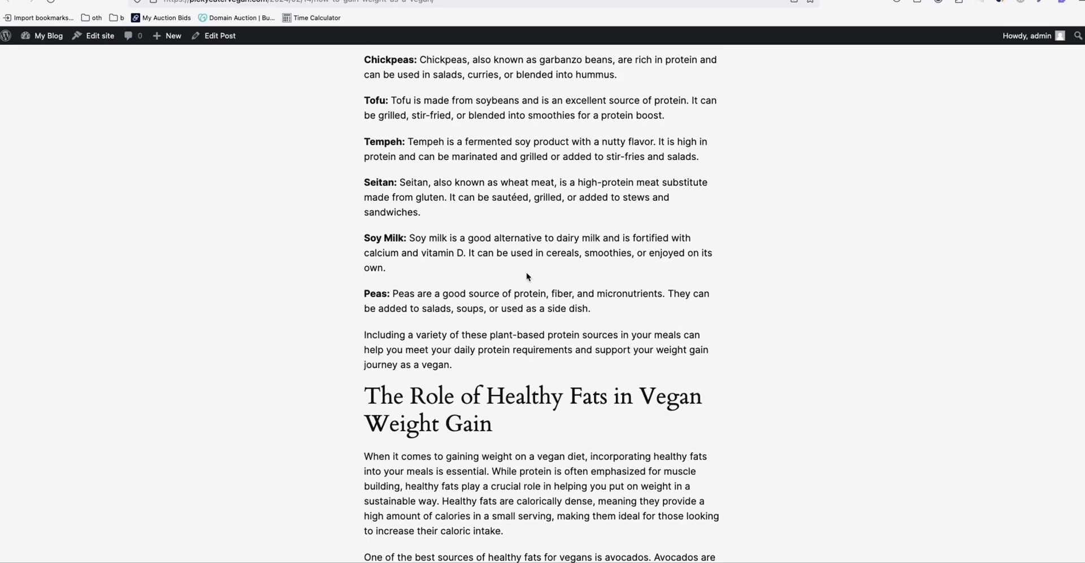
{"action": "scroll", "coordinate": [528, 262], "scroll_direction": "down", "scroll_amount": 9}
{"action": "scroll", "coordinate": [489, 295], "scroll_direction": "down", "scroll_amount": 12}
{"action": "scroll", "coordinate": [489, 295], "scroll_direction": "down", "scroll_amount": 13}
{"action": "scroll", "coordinate": [754, 51], "scroll_direction": "up", "scroll_amount": 4}
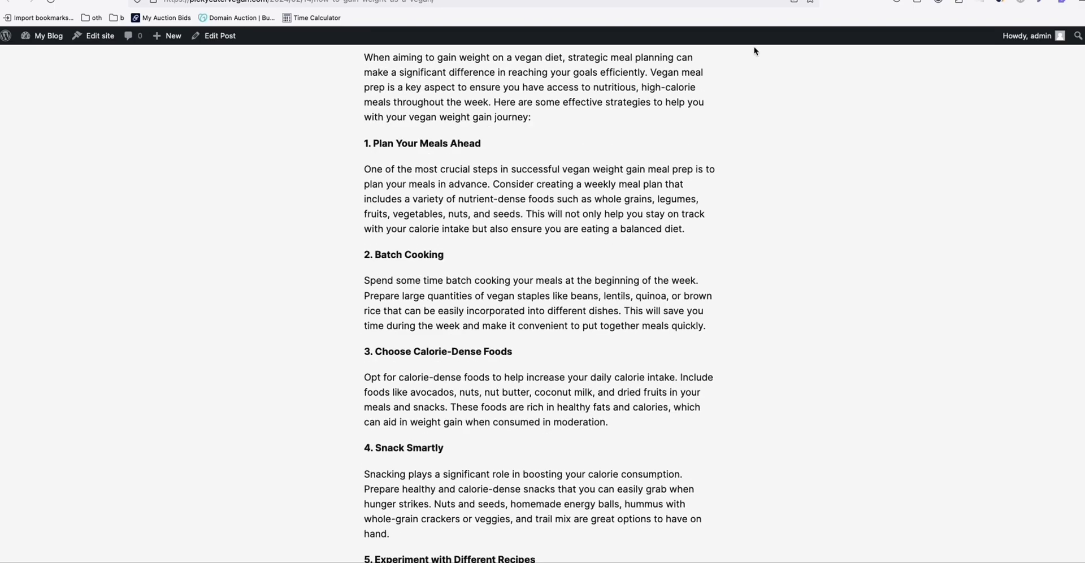
{"action": "key", "text": "alt+Left"}
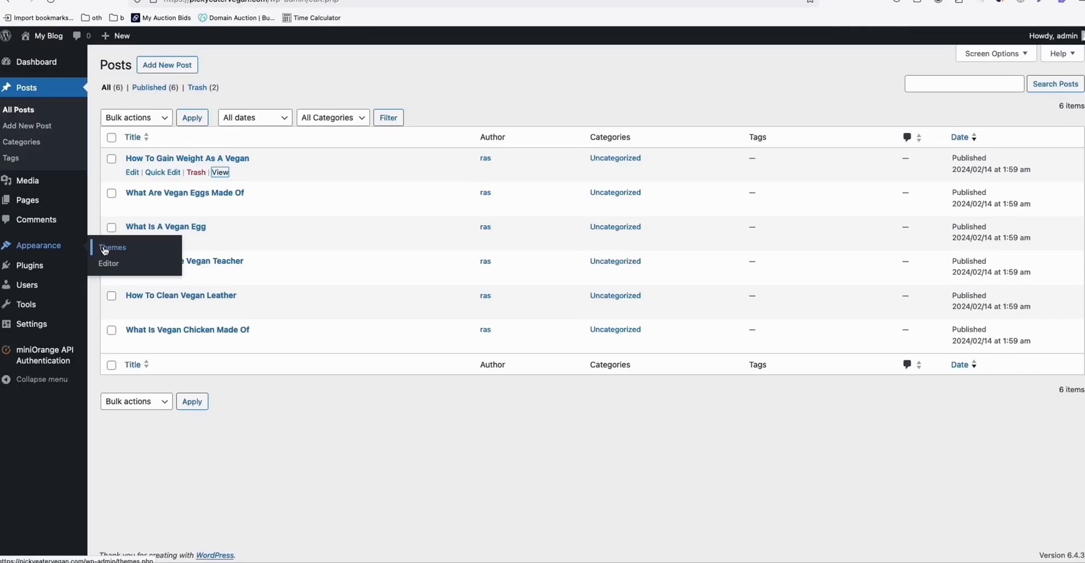
Install and activate the Neve theme
{"action": "left_click", "coordinate": [108, 250]}
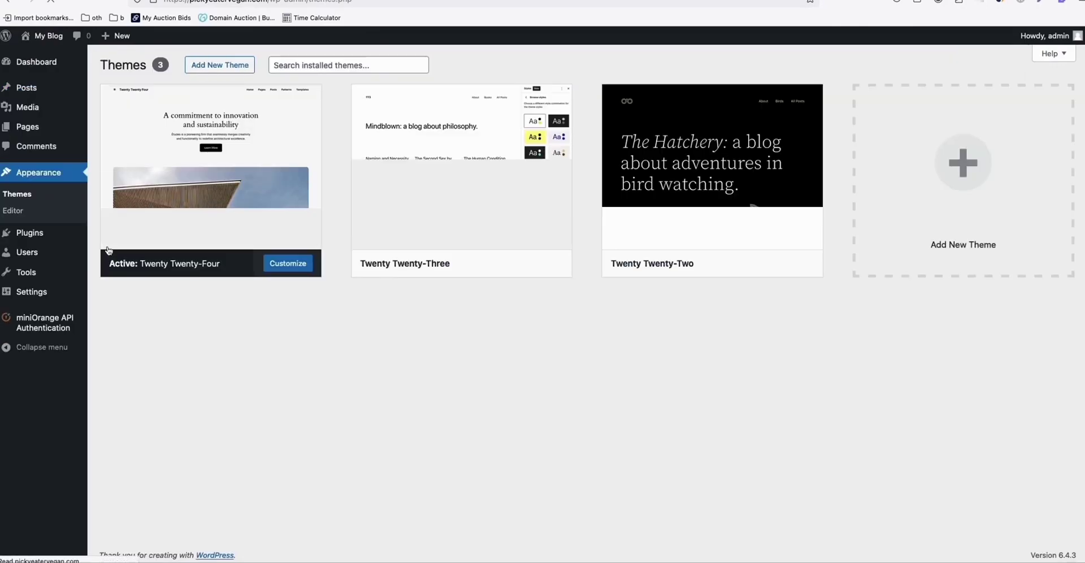
{"action": "left_click", "coordinate": [220, 65]}
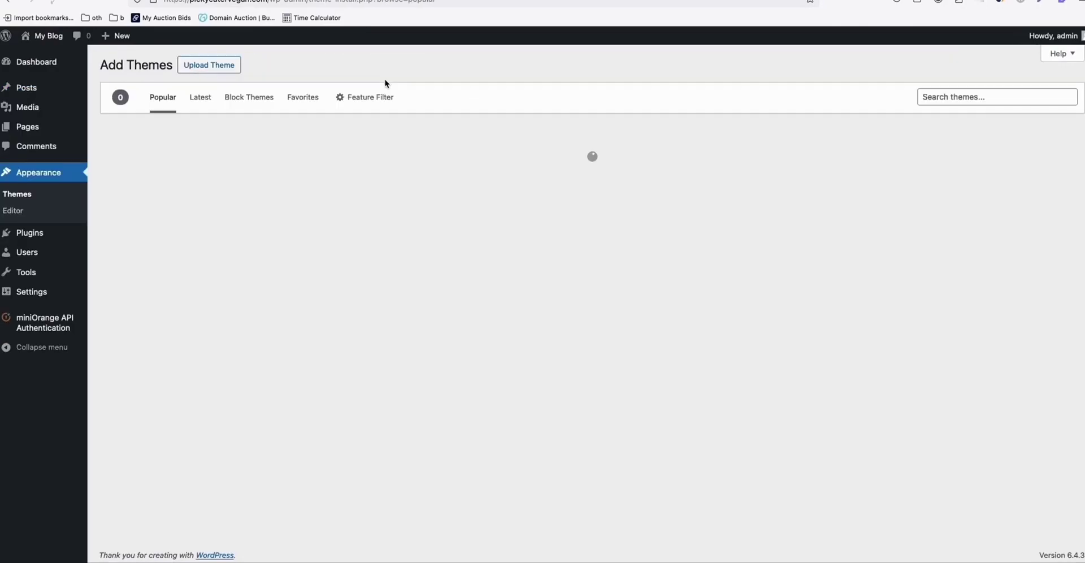
{"action": "left_click", "coordinate": [981, 97]}
{"action": "type", "text": "neve"}
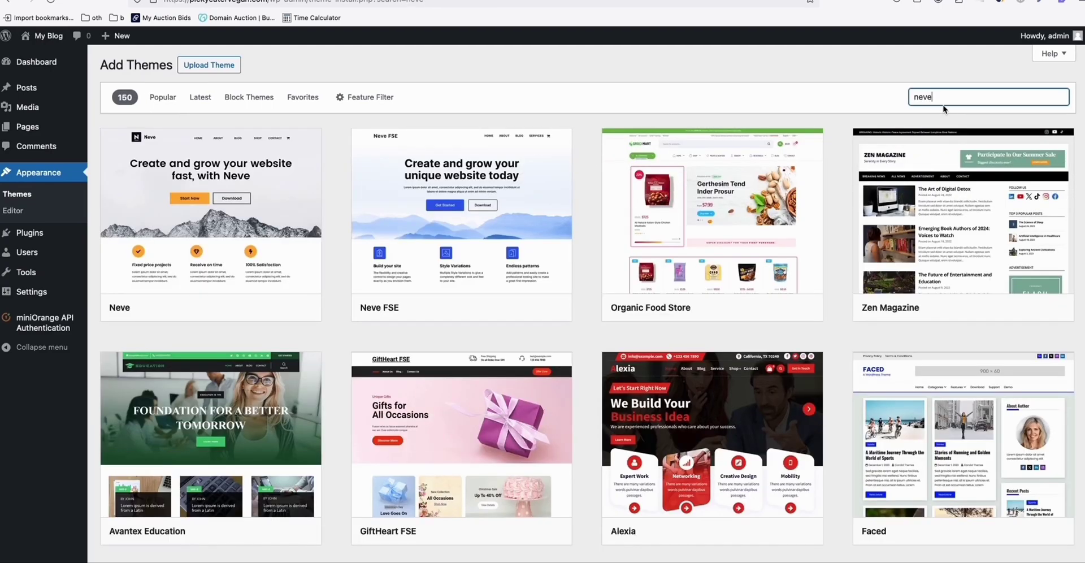
{"action": "left_click", "coordinate": [246, 311]}
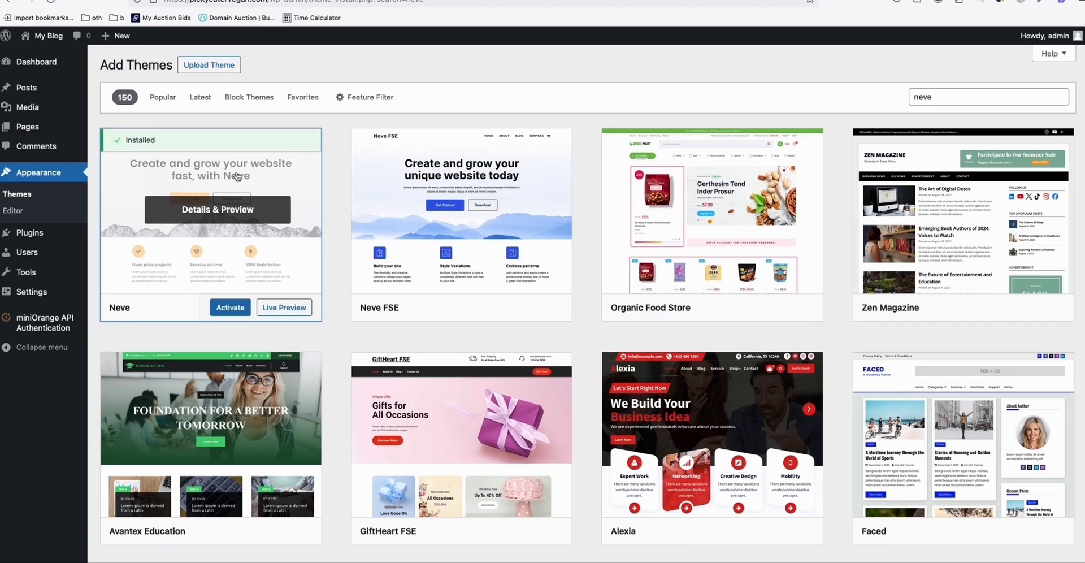
{"action": "left_click", "coordinate": [229, 307]}
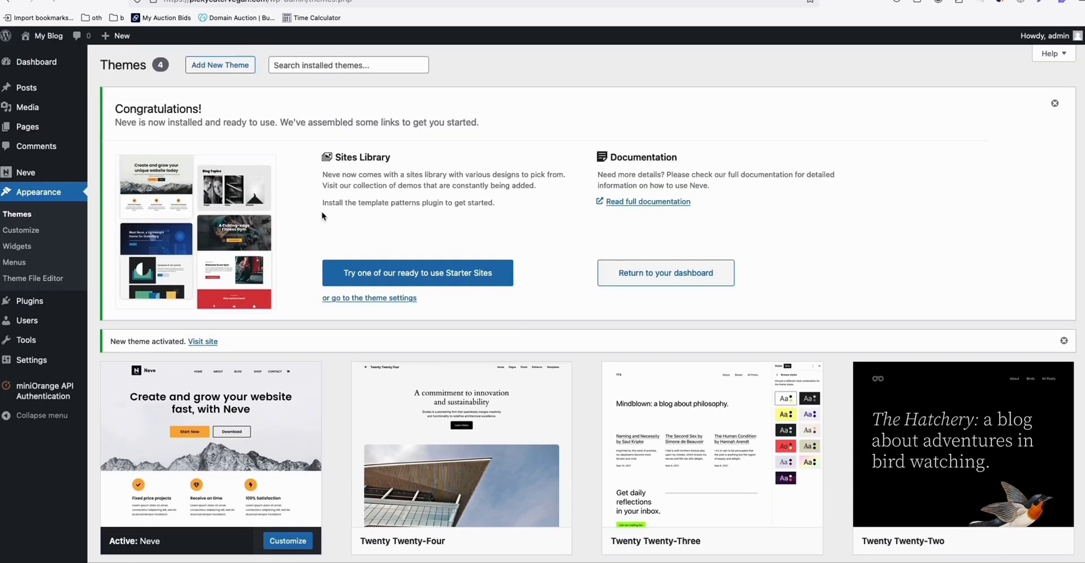
{"action": "mouse_move", "coordinate": [32, 290]}
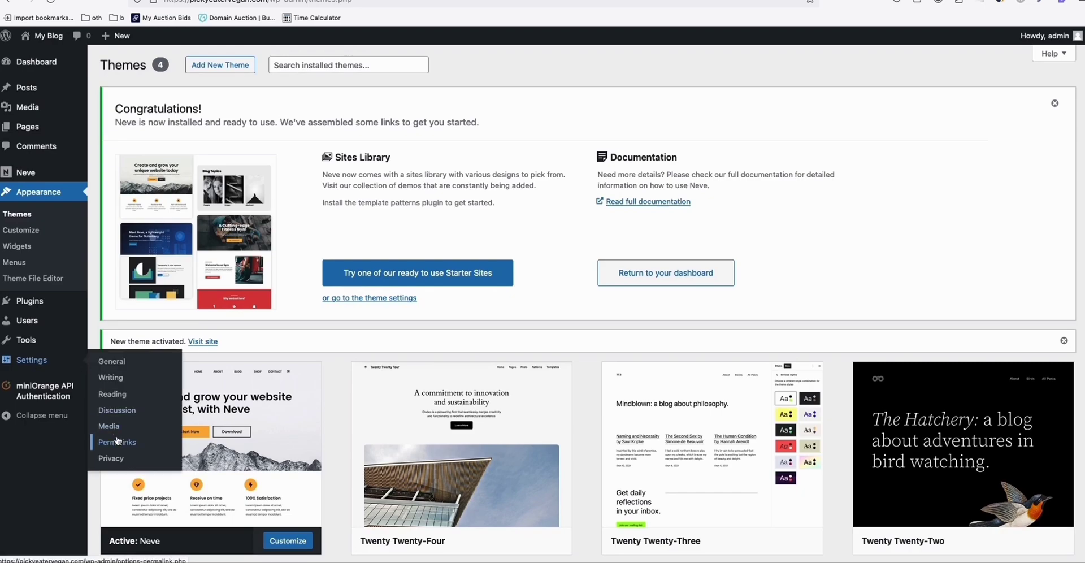
Switch permalinks to the Post name structure and save
{"action": "left_click", "coordinate": [117, 444]}
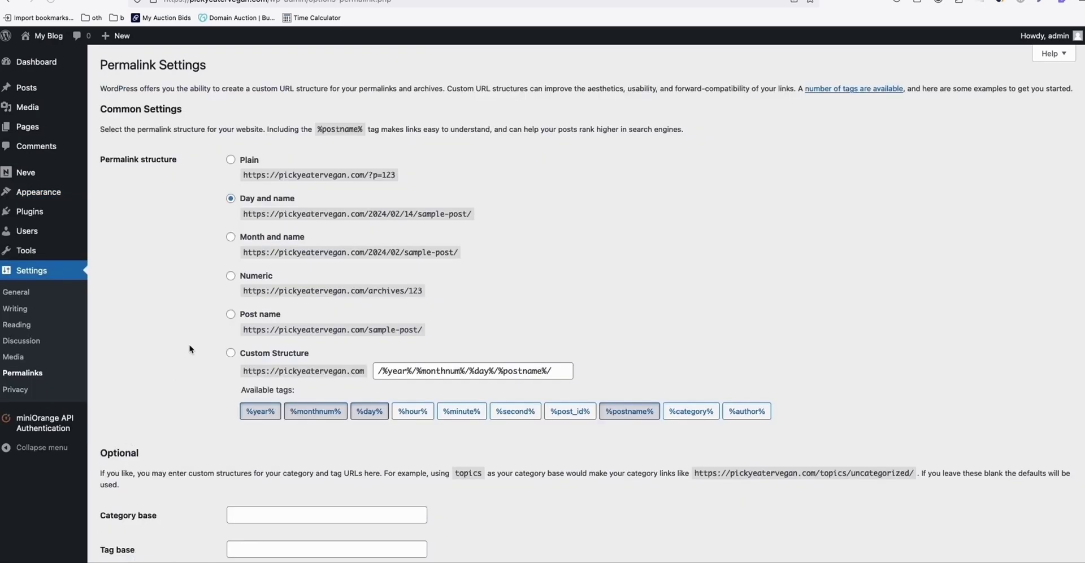
{"action": "left_click", "coordinate": [231, 315]}
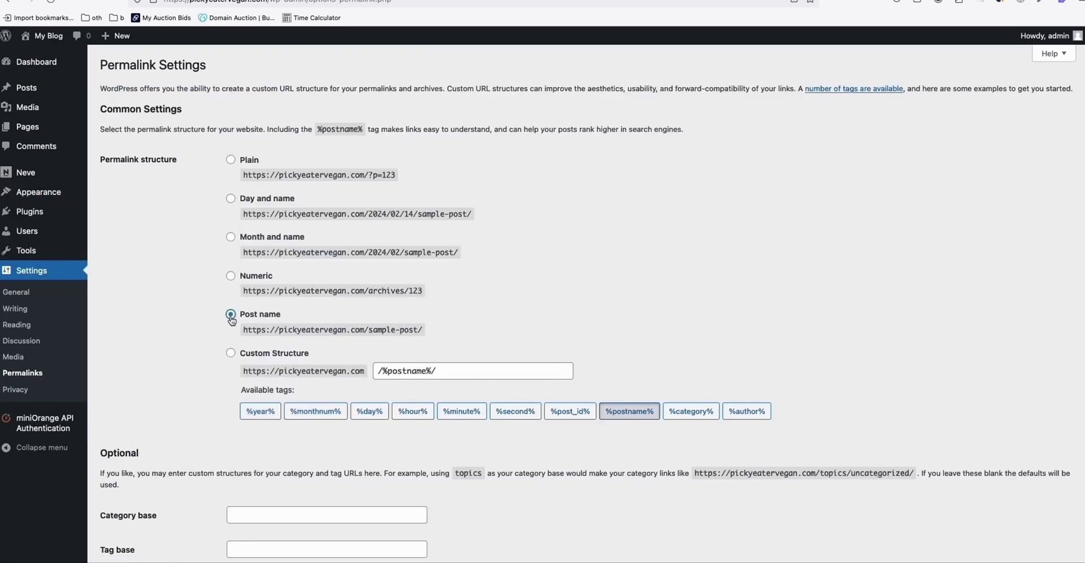
{"action": "scroll", "coordinate": [231, 318], "scroll_direction": "down", "scroll_amount": 3}
{"action": "left_click", "coordinate": [153, 507]}
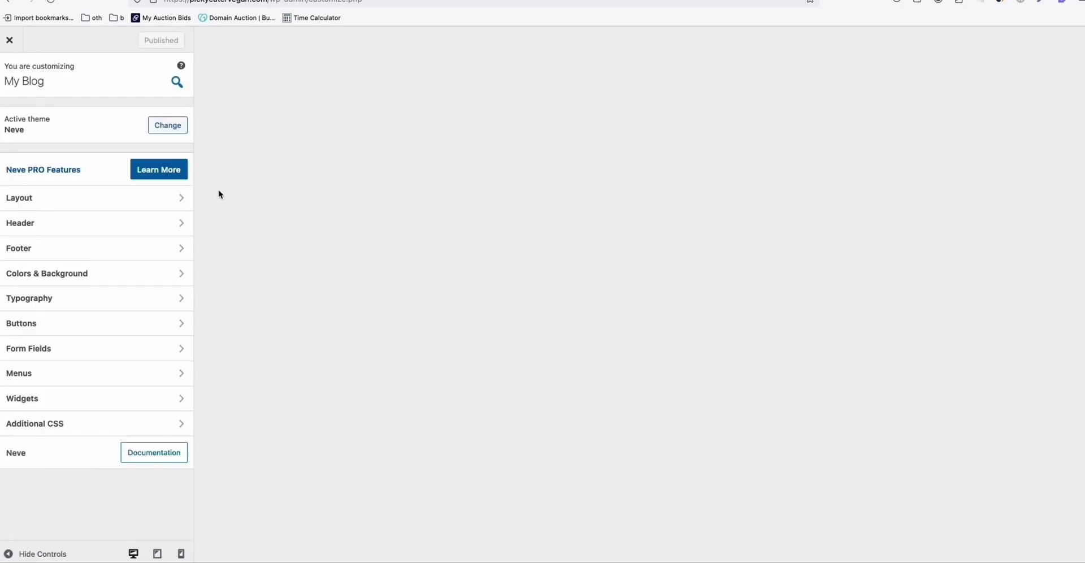
Change the header site title from 'My Blog' to 'Picky Eater Vegan'
{"action": "scroll", "coordinate": [549, 231], "scroll_direction": "down", "scroll_amount": 5}
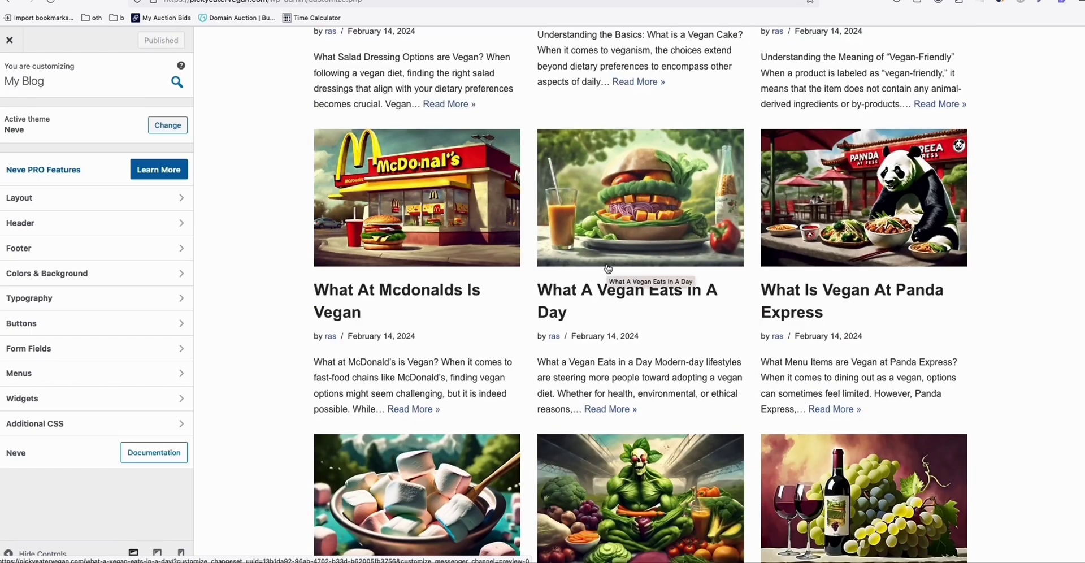
{"action": "scroll", "coordinate": [607, 268], "scroll_direction": "up", "scroll_amount": 6}
{"action": "scroll", "coordinate": [606, 294], "scroll_direction": "down", "scroll_amount": 15}
{"action": "scroll", "coordinate": [607, 298], "scroll_direction": "up", "scroll_amount": 6}
{"action": "scroll", "coordinate": [611, 298], "scroll_direction": "up", "scroll_amount": 6}
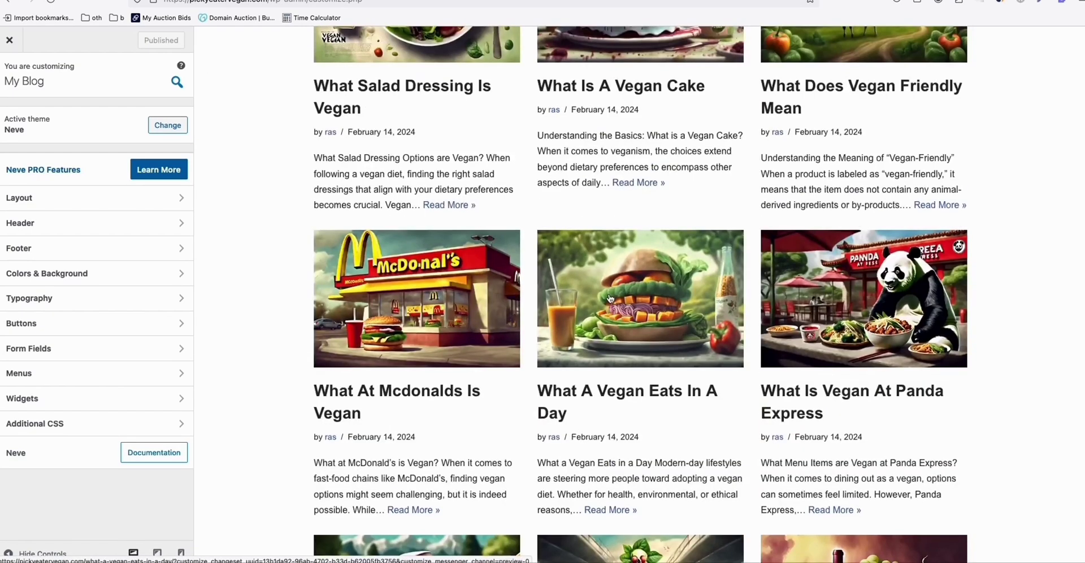
{"action": "scroll", "coordinate": [600, 295], "scroll_direction": "up", "scroll_amount": 1}
{"action": "scroll", "coordinate": [585, 291], "scroll_direction": "up", "scroll_amount": 3}
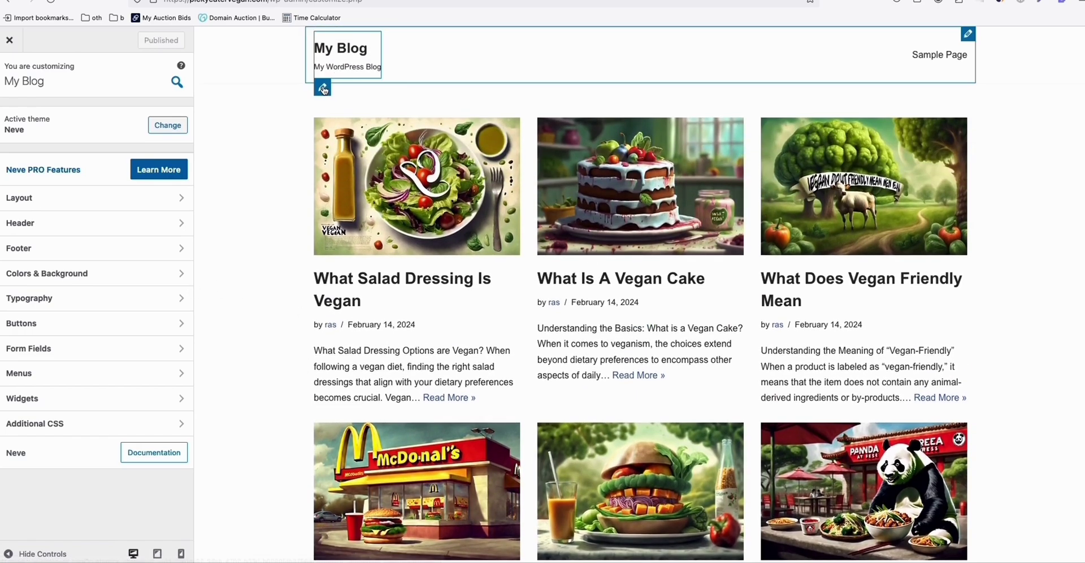
{"action": "left_click", "coordinate": [322, 88]}
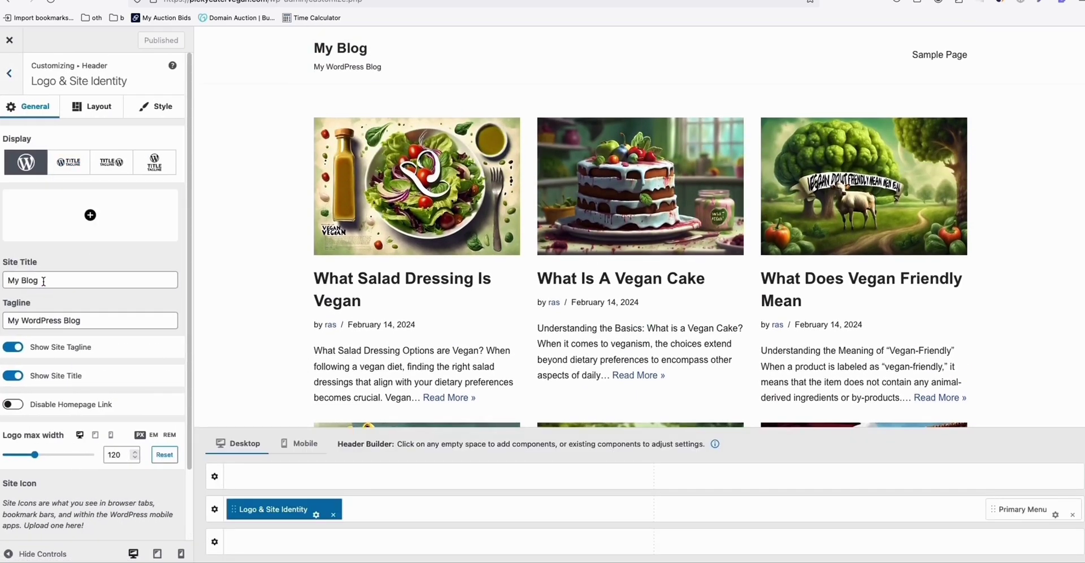
{"action": "triple_click", "coordinate": [43, 281]}
{"action": "type", "text": "P"}
{"action": "type", "text": "y"}
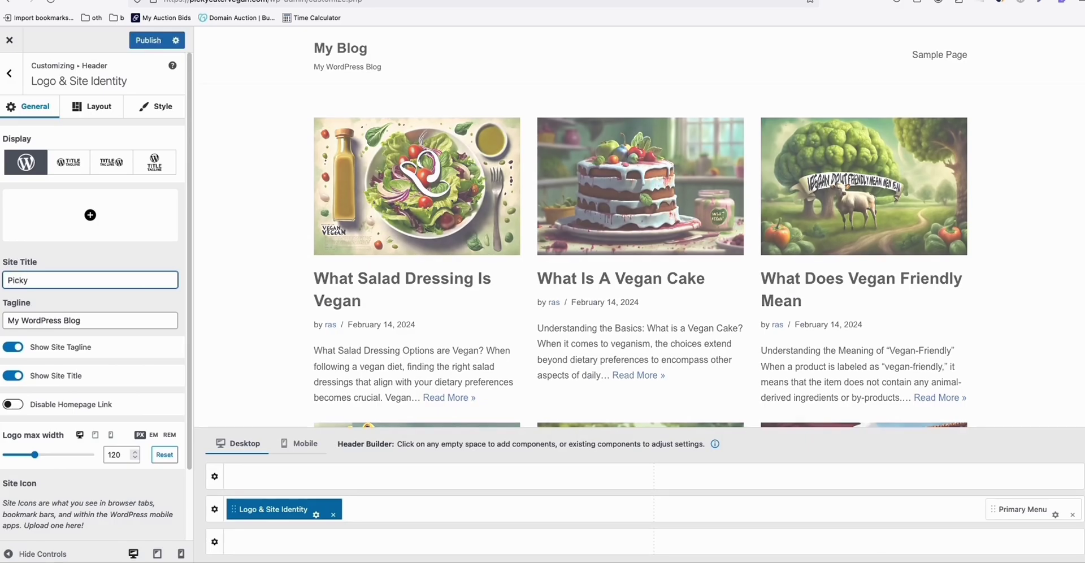
{"action": "type", "text": " Eater"}
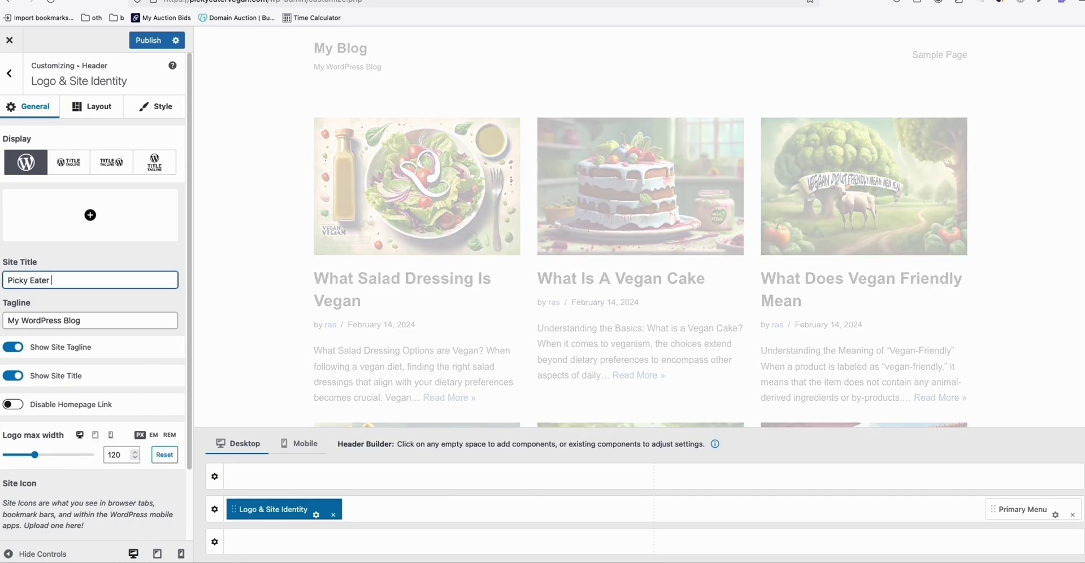
{"action": "type", "text": "Vegan"}
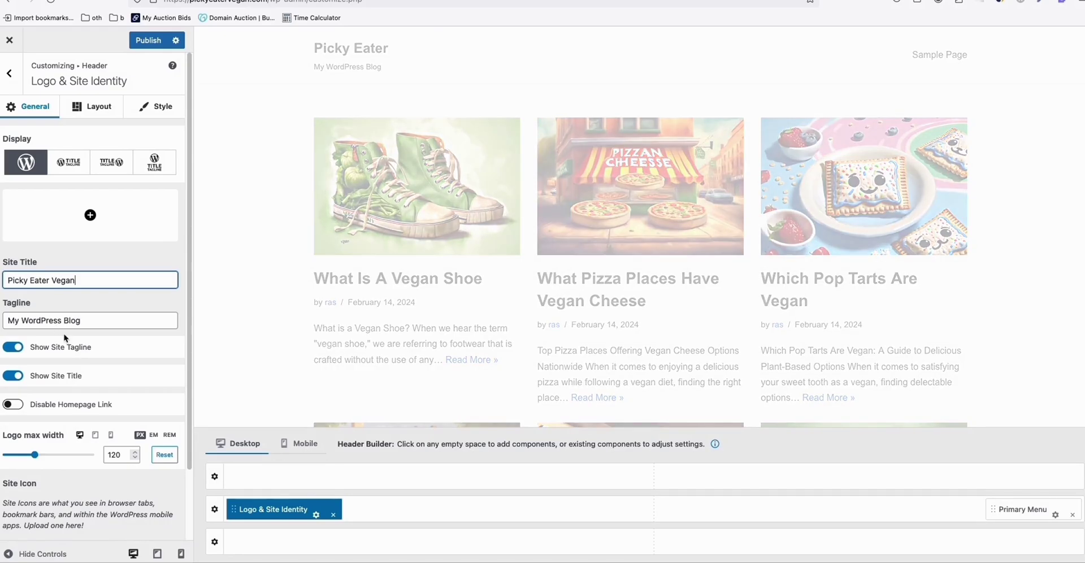
Clear the site tagline so it is empty
{"action": "left_click", "coordinate": [79, 321]}
{"action": "key", "text": "ctrl+a"}
{"action": "key", "text": "BackSpace"}
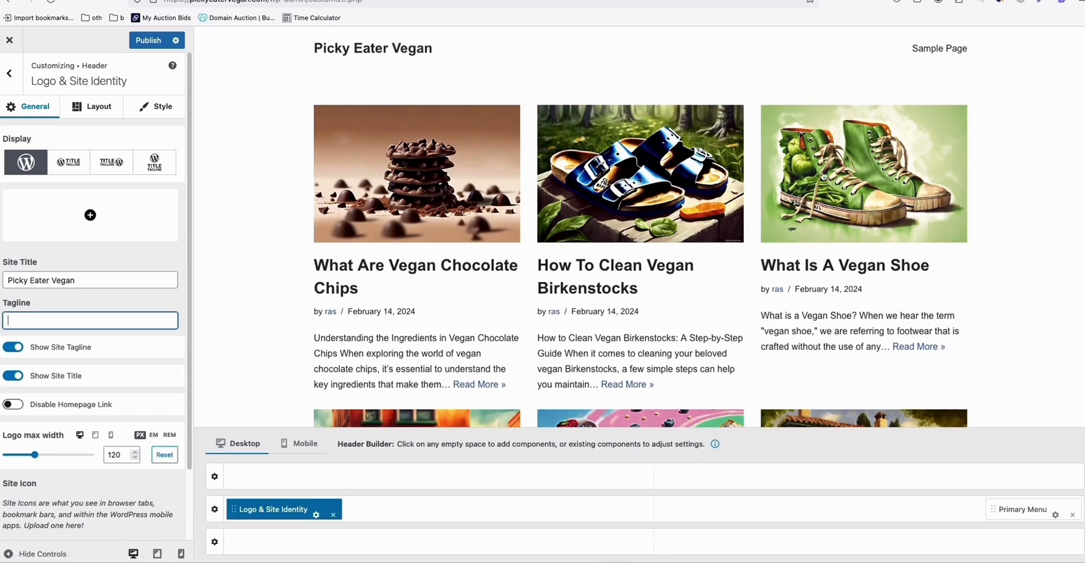
{"action": "scroll", "coordinate": [822, 186], "scroll_direction": "down", "scroll_amount": 1}
{"action": "scroll", "coordinate": [823, 186], "scroll_direction": "down", "scroll_amount": 3}
{"action": "scroll", "coordinate": [814, 195], "scroll_direction": "up", "scroll_amount": 4}
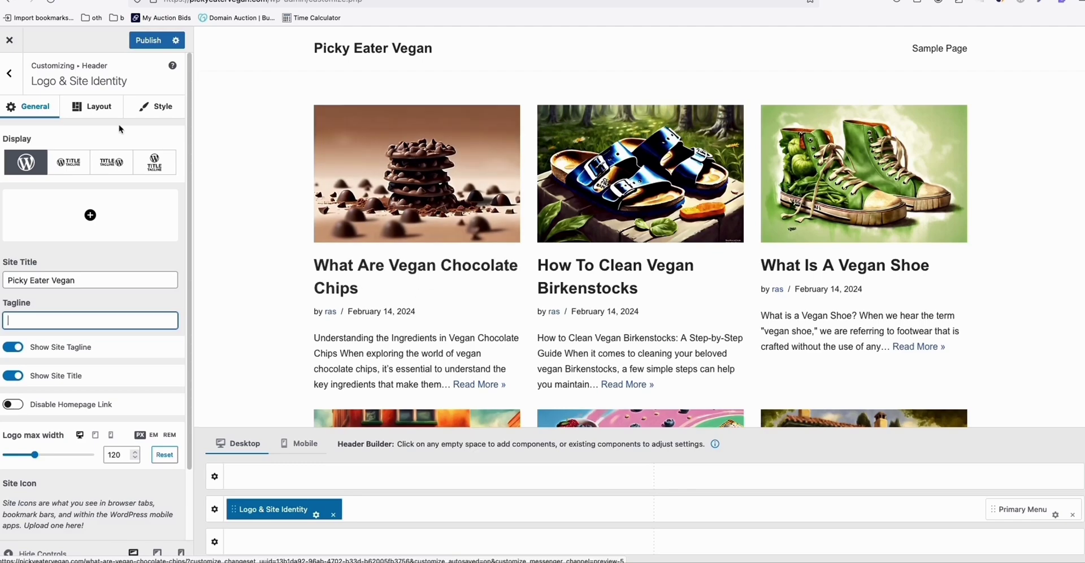
Hide the author and date post meta on Blog / Archive cards
{"action": "left_click", "coordinate": [11, 82]}
{"action": "left_click", "coordinate": [7, 82]}
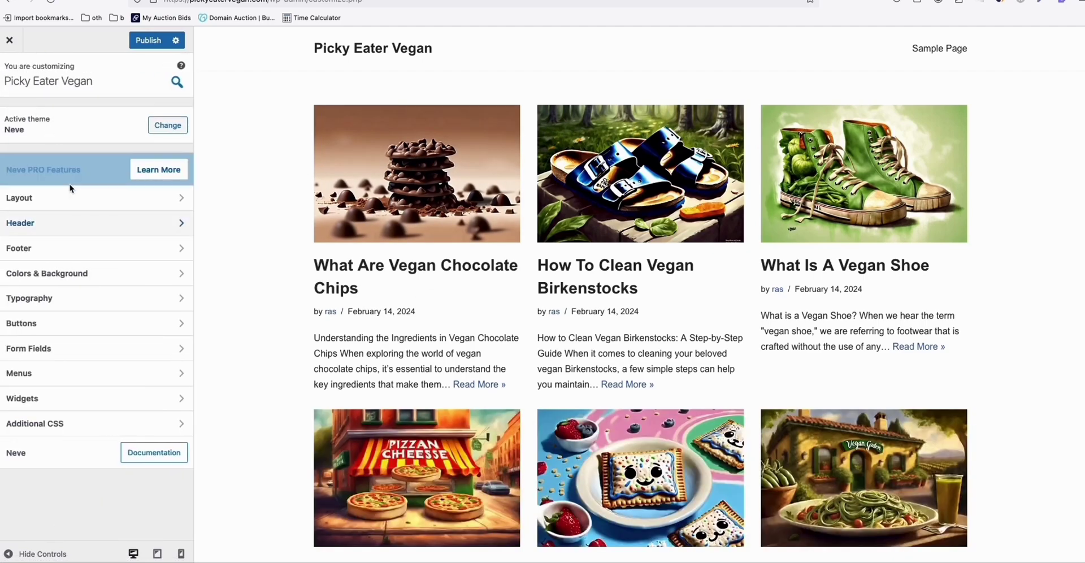
{"action": "left_click", "coordinate": [50, 202]}
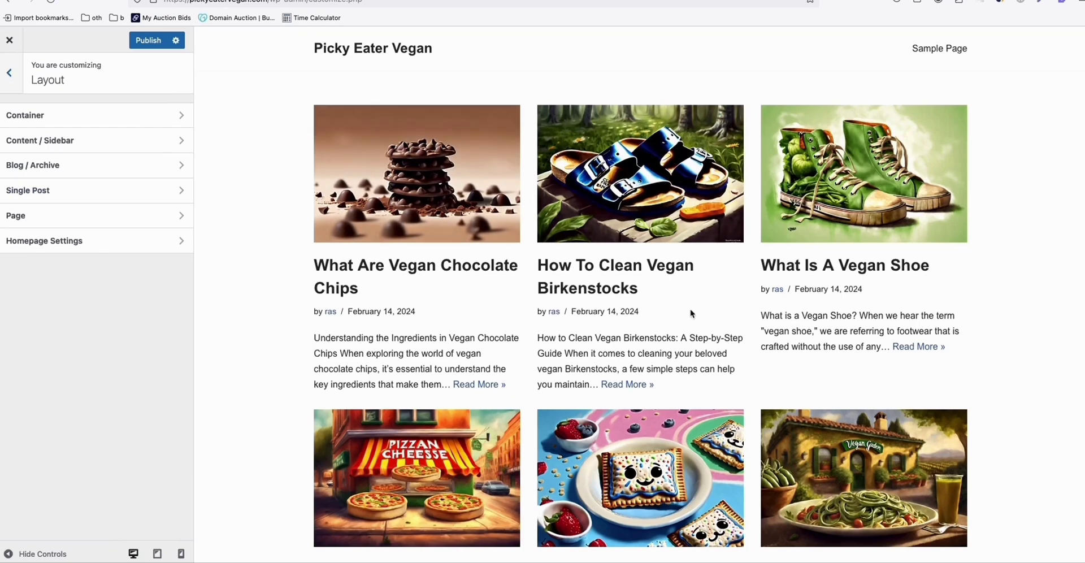
{"action": "left_click", "coordinate": [29, 168]}
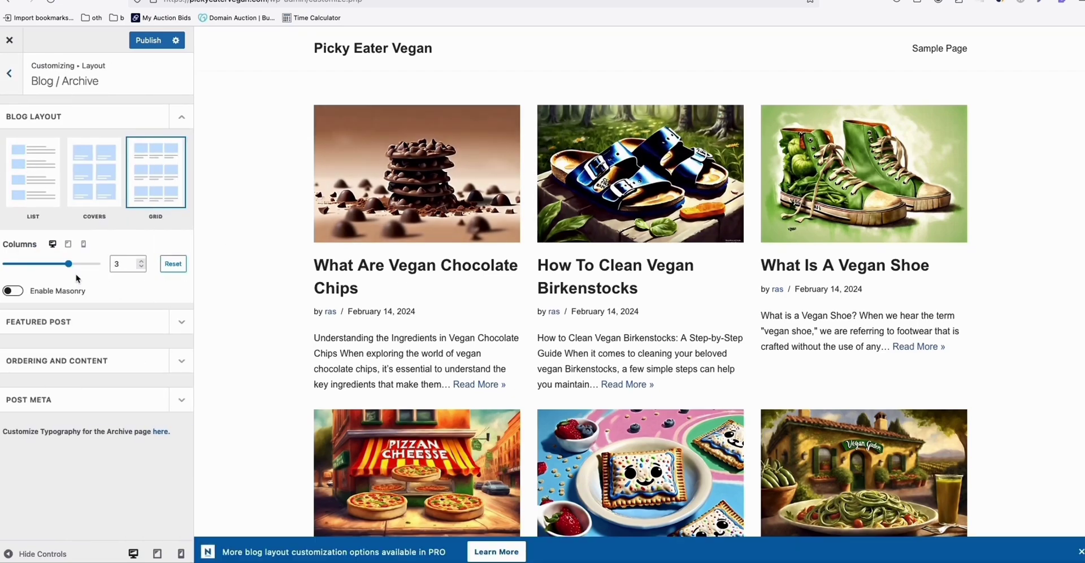
{"action": "left_click", "coordinate": [181, 396]}
{"action": "scroll", "coordinate": [144, 345], "scroll_direction": "down", "scroll_amount": 2}
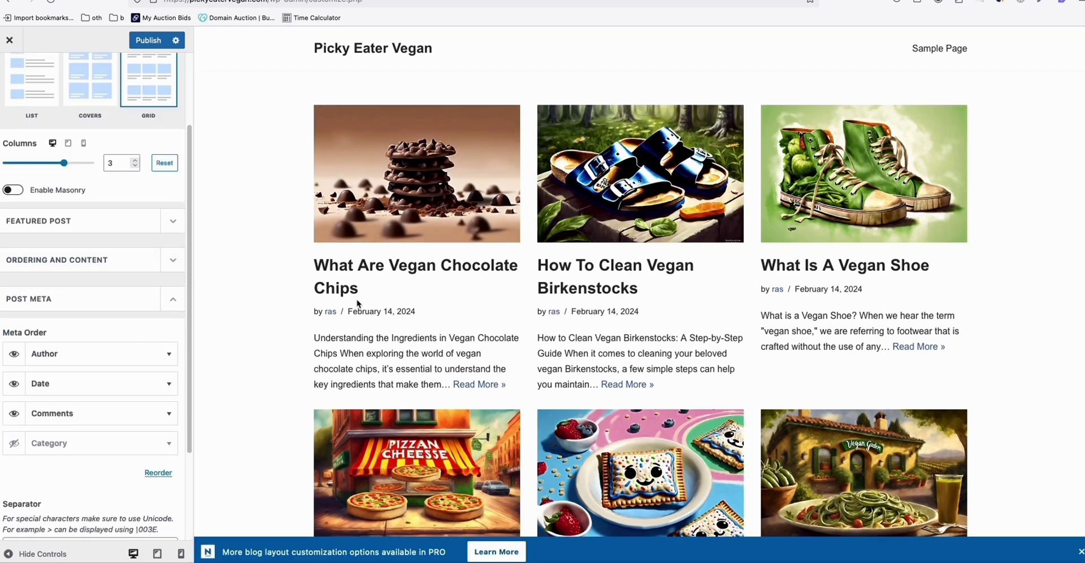
{"action": "left_click", "coordinate": [14, 354]}
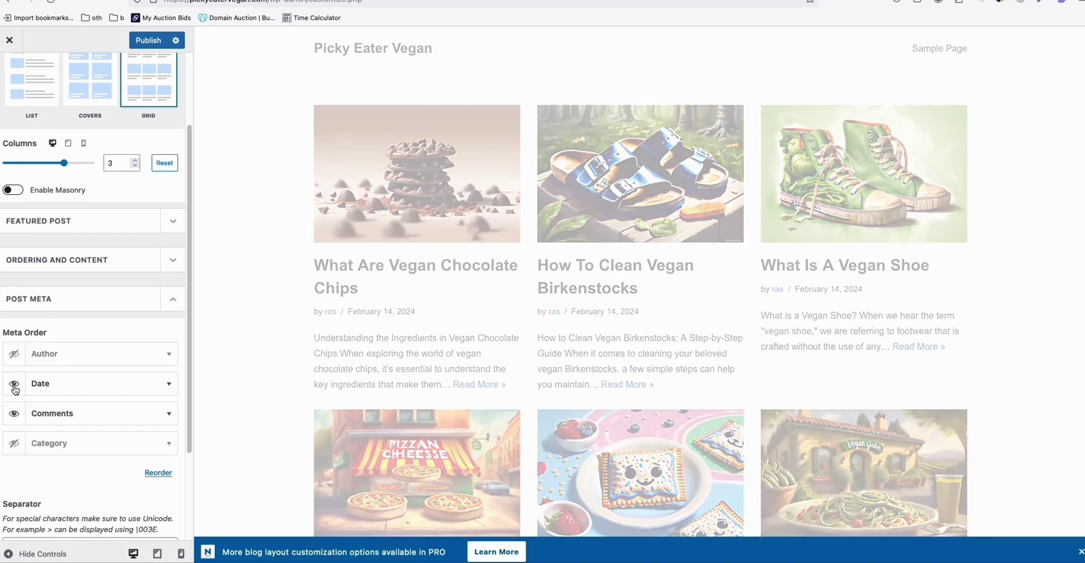
{"action": "left_click", "coordinate": [14, 384]}
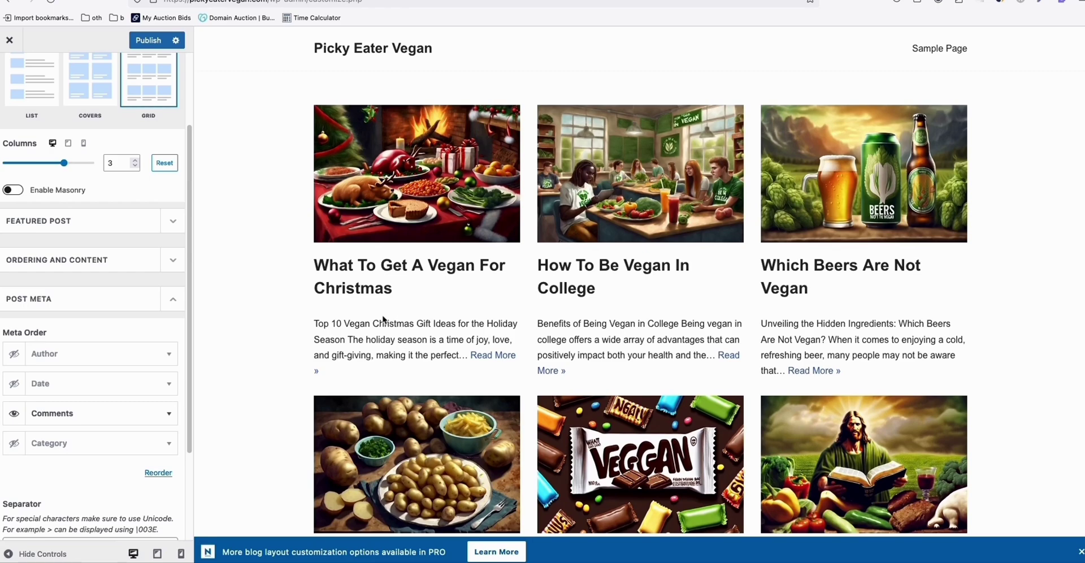
Change the blog archive column count from 3 to 2
{"action": "scroll", "coordinate": [106, 347], "scroll_direction": "down", "scroll_amount": 2}
{"action": "scroll", "coordinate": [106, 347], "scroll_direction": "down", "scroll_amount": 2}
{"action": "scroll", "coordinate": [106, 347], "scroll_direction": "up", "scroll_amount": 5}
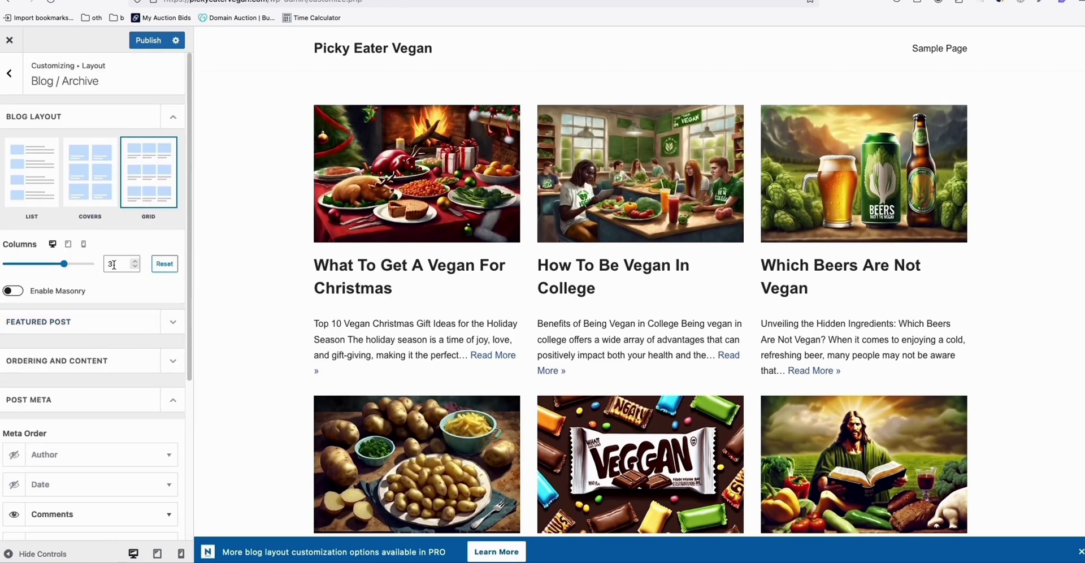
{"action": "key", "text": "BackSpace"}
{"action": "type", "text": "2"}
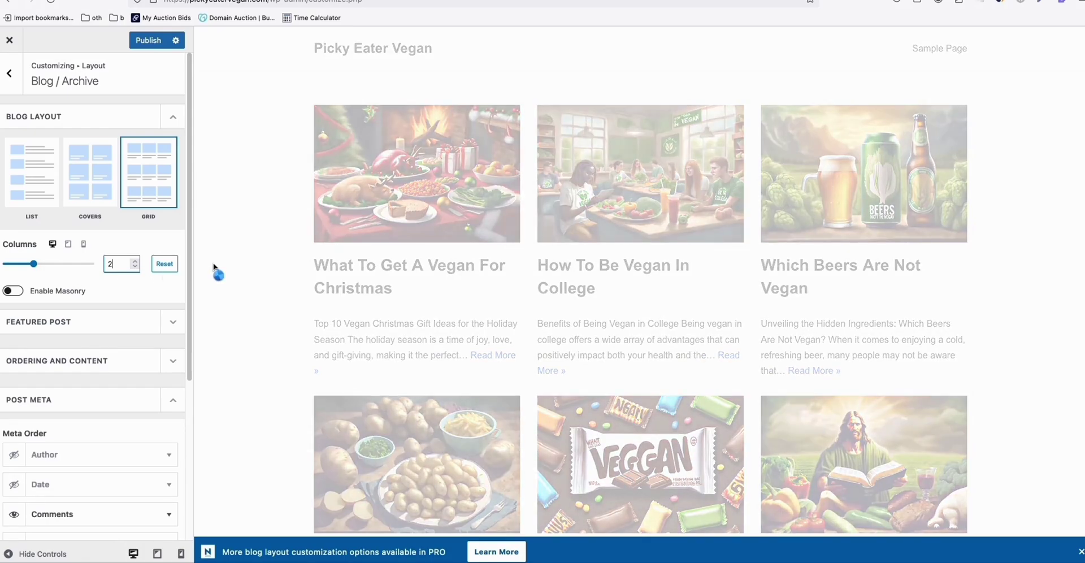
{"action": "scroll", "coordinate": [703, 214], "scroll_direction": "down", "scroll_amount": 10}
{"action": "scroll", "coordinate": [718, 243], "scroll_direction": "down", "scroll_amount": 2}
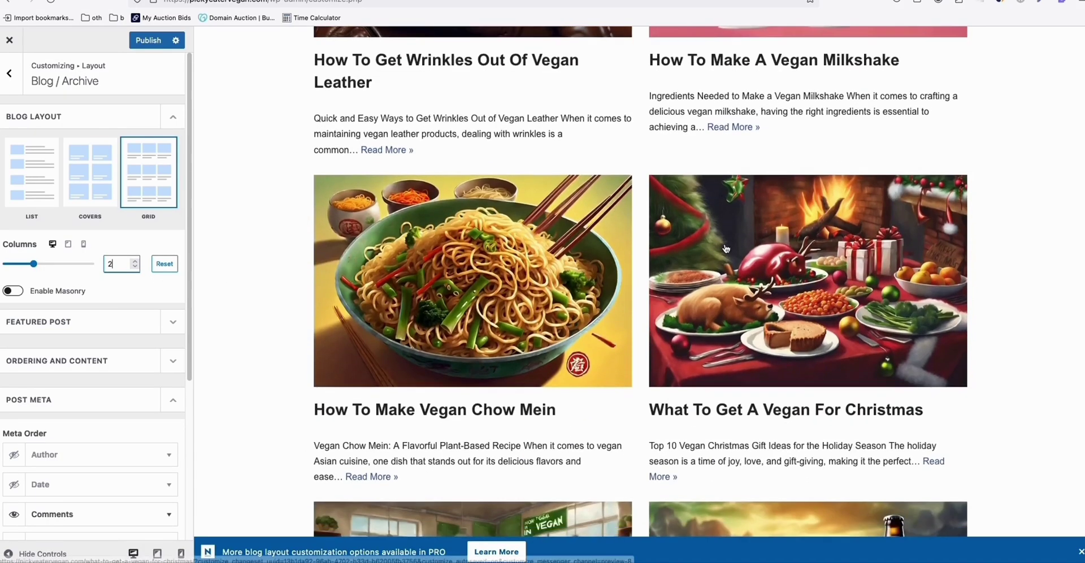
{"action": "scroll", "coordinate": [726, 249], "scroll_direction": "up", "scroll_amount": 3}
{"action": "scroll", "coordinate": [726, 249], "scroll_direction": "up", "scroll_amount": 5}
{"action": "scroll", "coordinate": [734, 243], "scroll_direction": "up", "scroll_amount": 3}
{"action": "scroll", "coordinate": [742, 237], "scroll_direction": "up", "scroll_amount": 1}
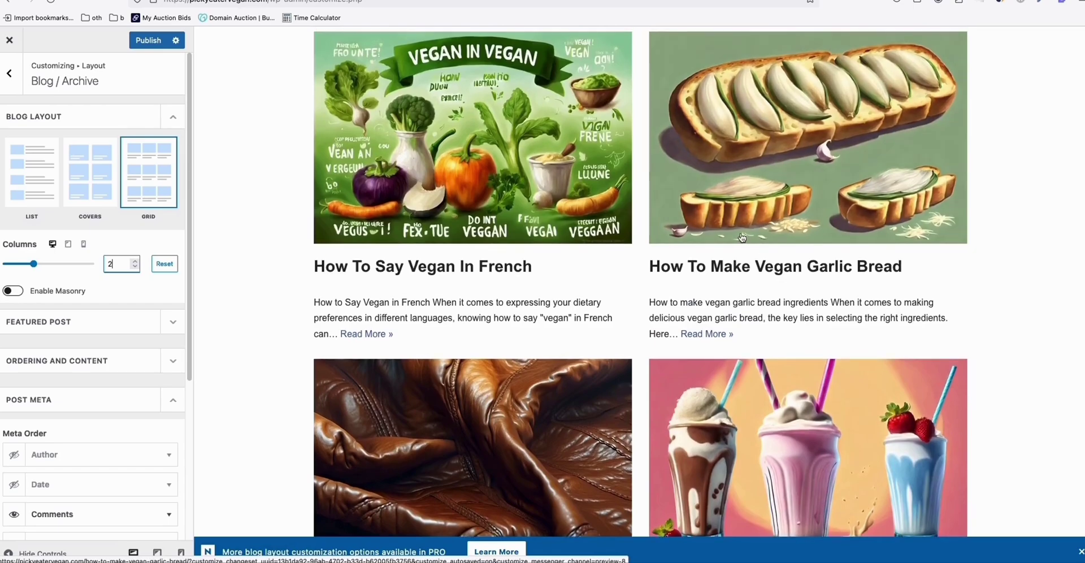
{"action": "scroll", "coordinate": [742, 237], "scroll_direction": "up", "scroll_amount": 1}
{"action": "scroll", "coordinate": [742, 237], "scroll_direction": "down", "scroll_amount": 10}
{"action": "scroll", "coordinate": [734, 242], "scroll_direction": "up", "scroll_amount": 9}
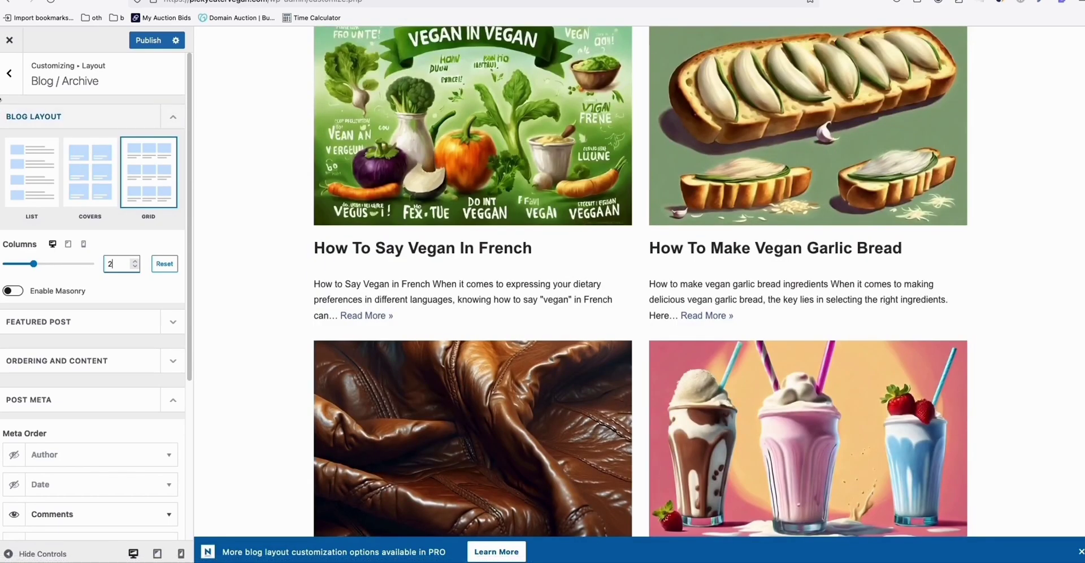
Preview 'How To Say Vegan In French', then the single post 'What Are Vegan Shoes Made Of'
{"action": "left_click", "coordinate": [9, 72]}
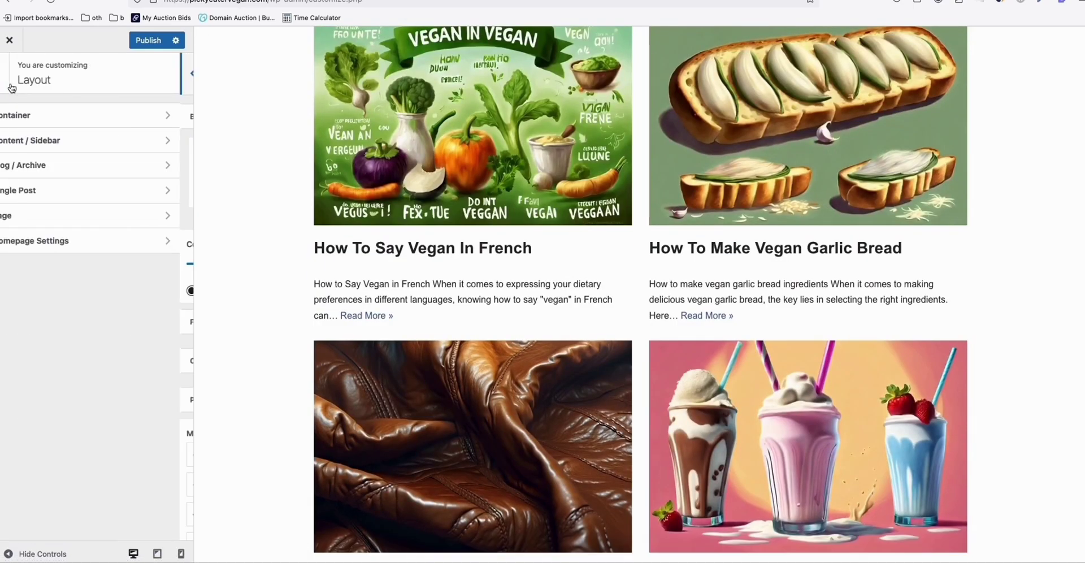
{"action": "left_click", "coordinate": [413, 250]}
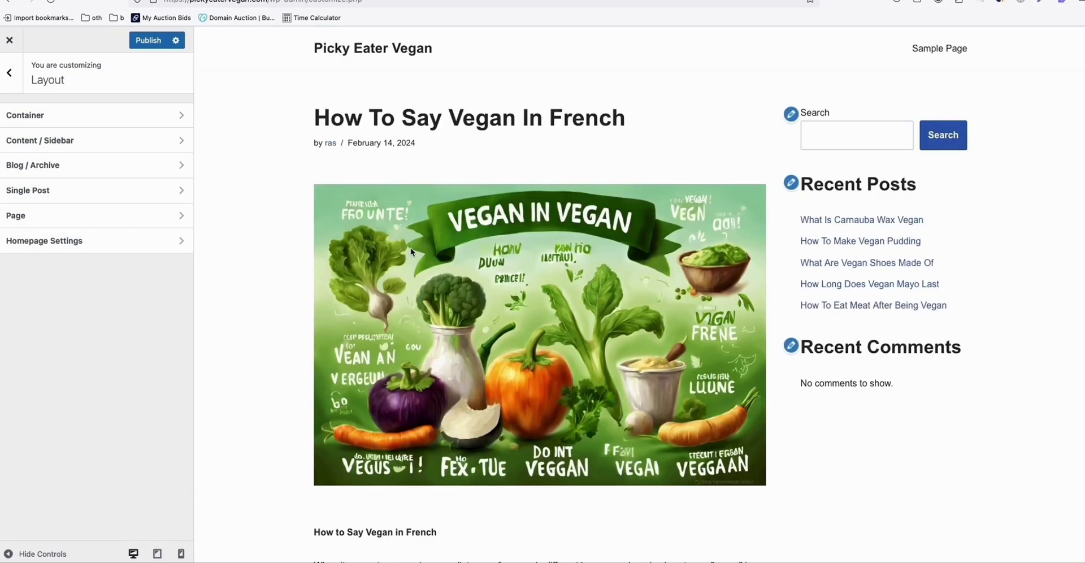
{"action": "left_click", "coordinate": [870, 264]}
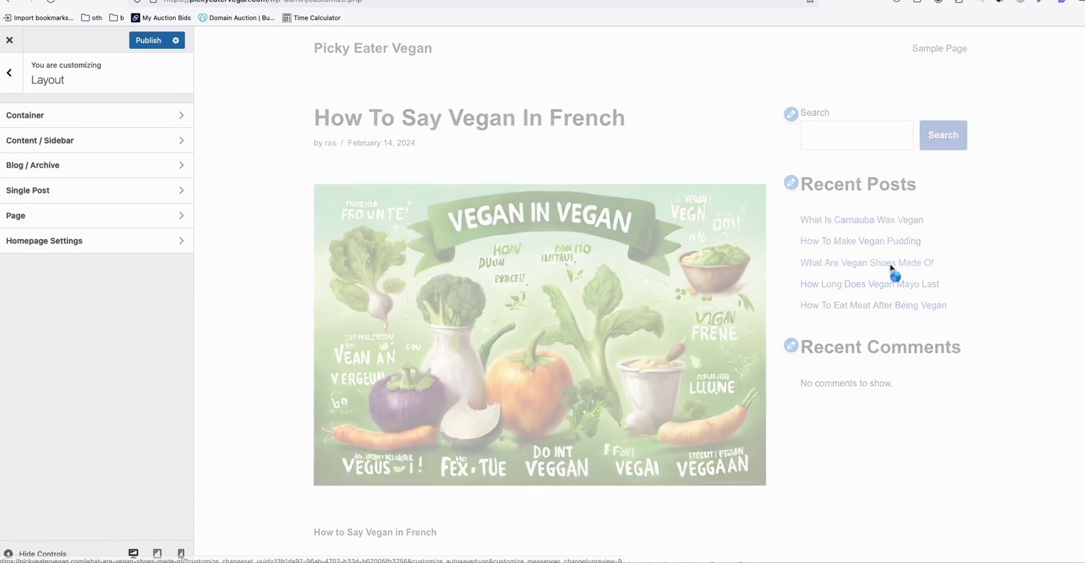
{"action": "scroll", "coordinate": [589, 253], "scroll_direction": "down", "scroll_amount": 3}
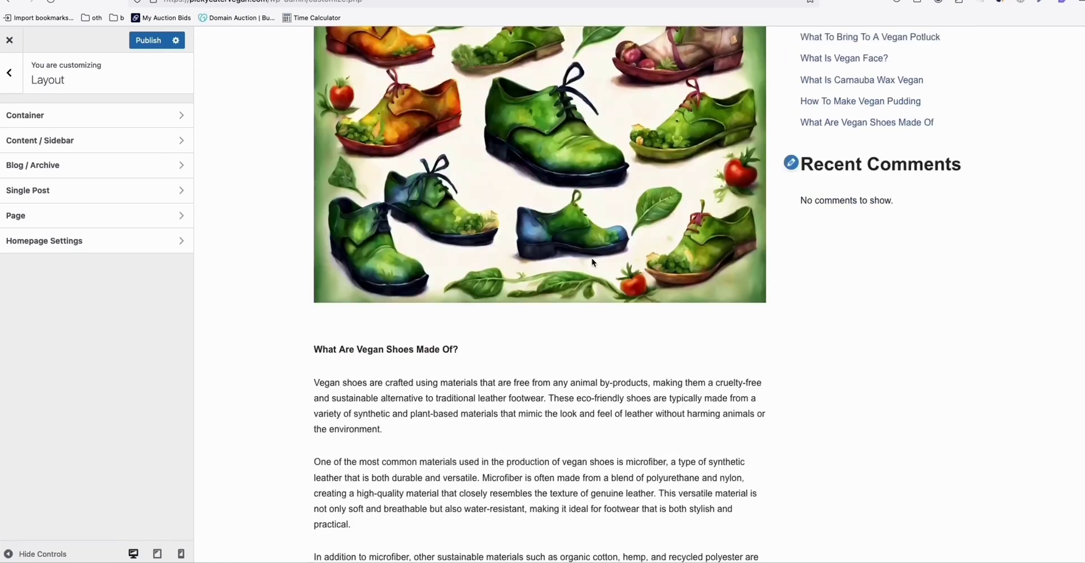
{"action": "scroll", "coordinate": [589, 254], "scroll_direction": "up", "scroll_amount": 3}
{"action": "scroll", "coordinate": [710, 253], "scroll_direction": "down", "scroll_amount": 3}
{"action": "scroll", "coordinate": [667, 251], "scroll_direction": "up", "scroll_amount": 3}
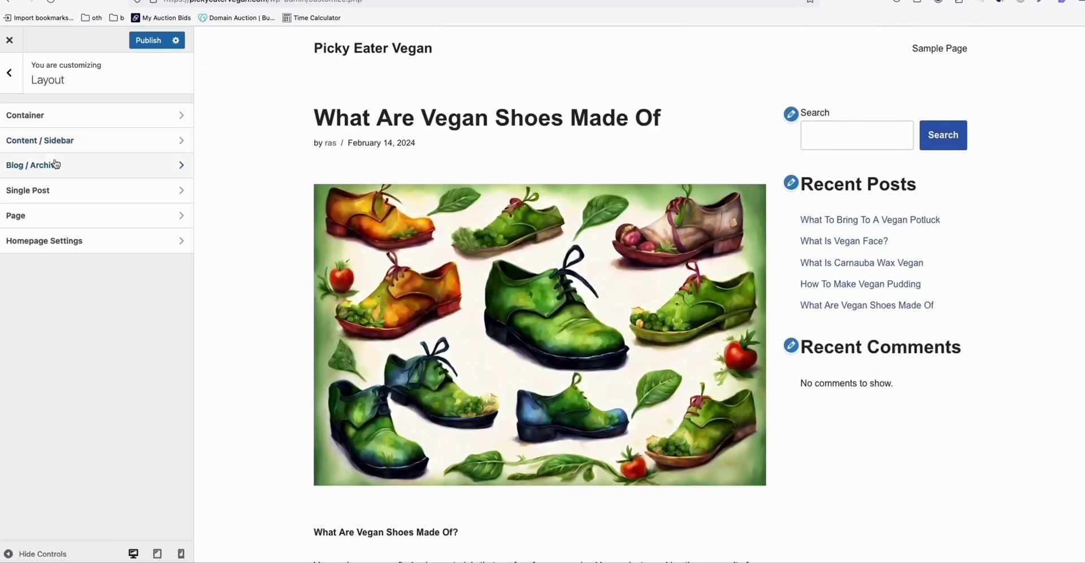
Hide the comments section in the Customizer's single post layout page elements
{"action": "left_click", "coordinate": [37, 192]}
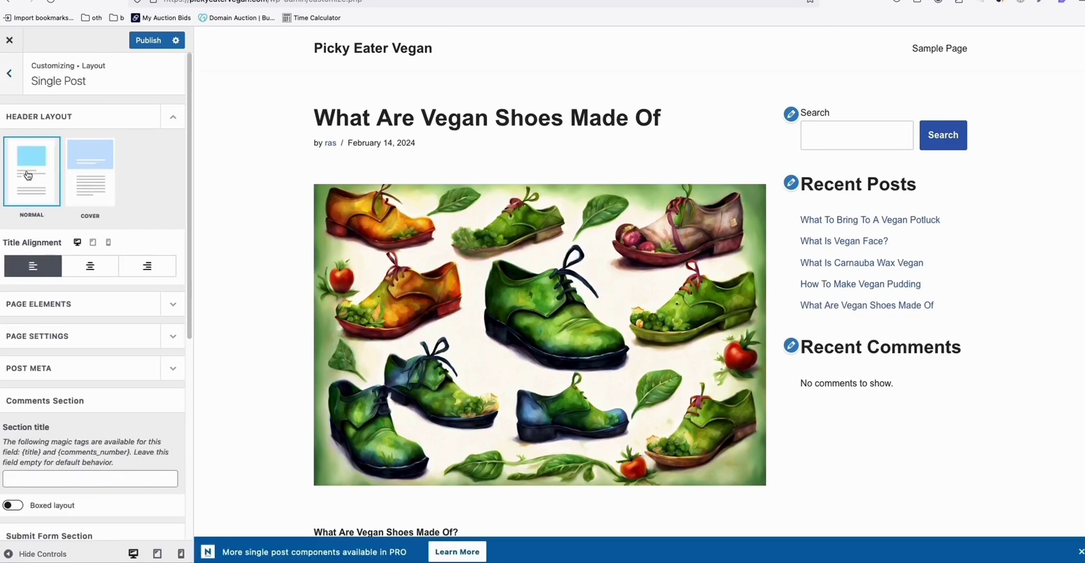
{"action": "scroll", "coordinate": [40, 226], "scroll_direction": "down", "scroll_amount": 1}
{"action": "left_click", "coordinate": [175, 284]}
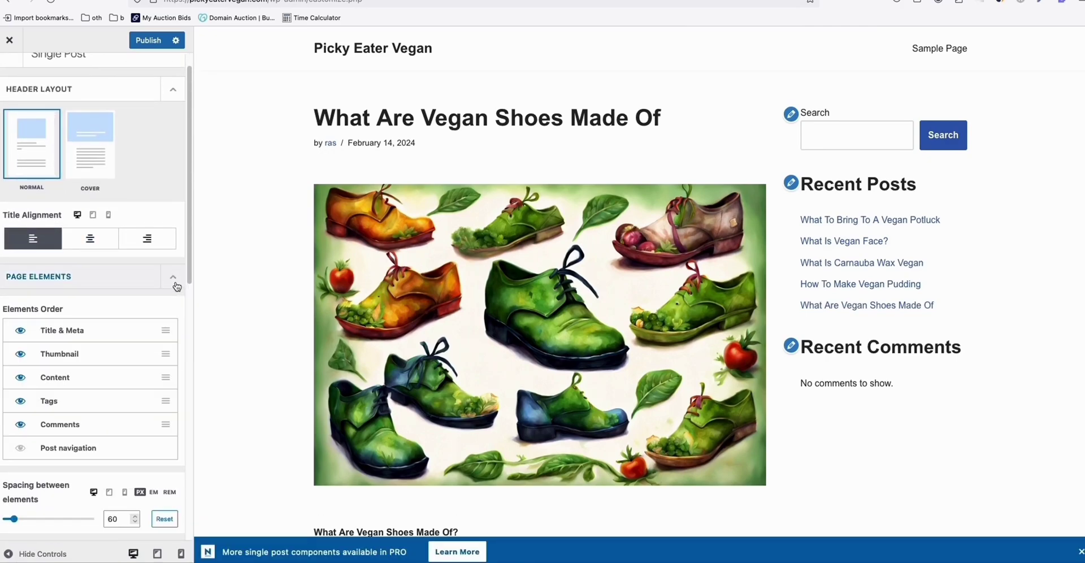
{"action": "left_click", "coordinate": [20, 424]}
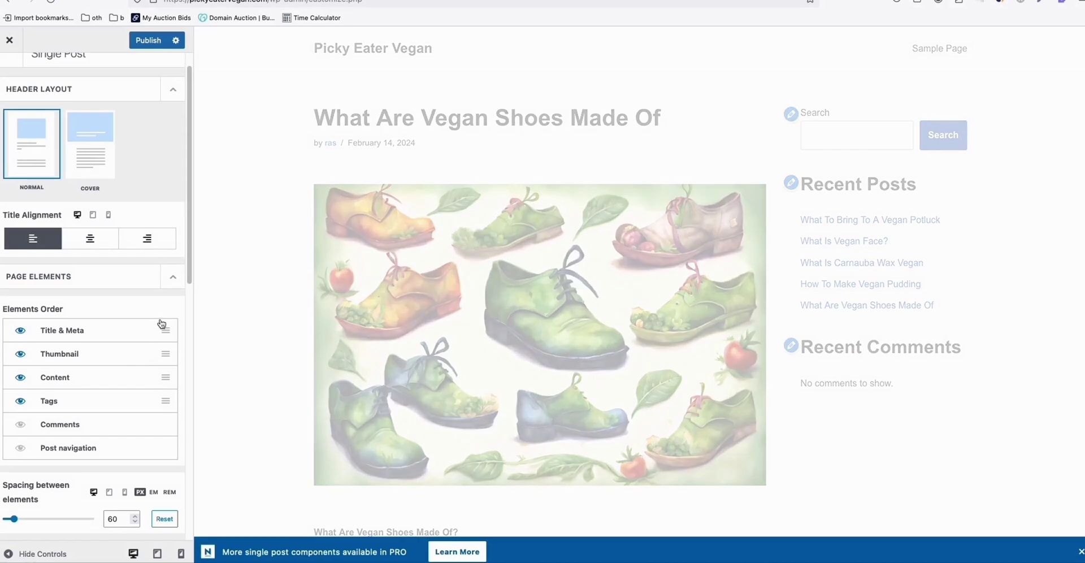
{"action": "left_click", "coordinate": [174, 281]}
Hide comment count, author and date in single post meta, publish, and close the Customizer
{"action": "left_click", "coordinate": [173, 313]}
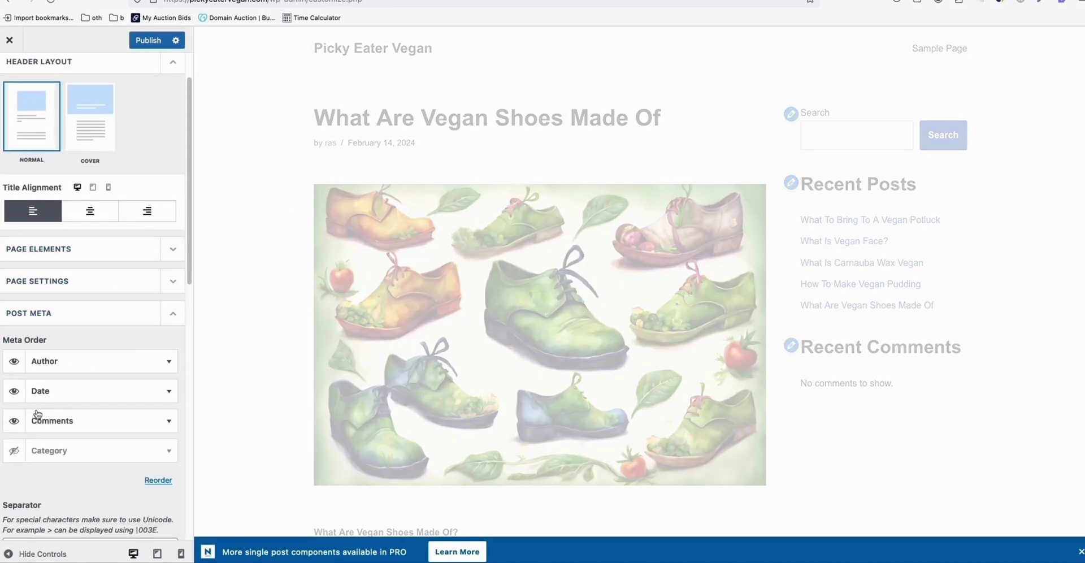
{"action": "left_click", "coordinate": [15, 423]}
{"action": "left_click", "coordinate": [15, 391]}
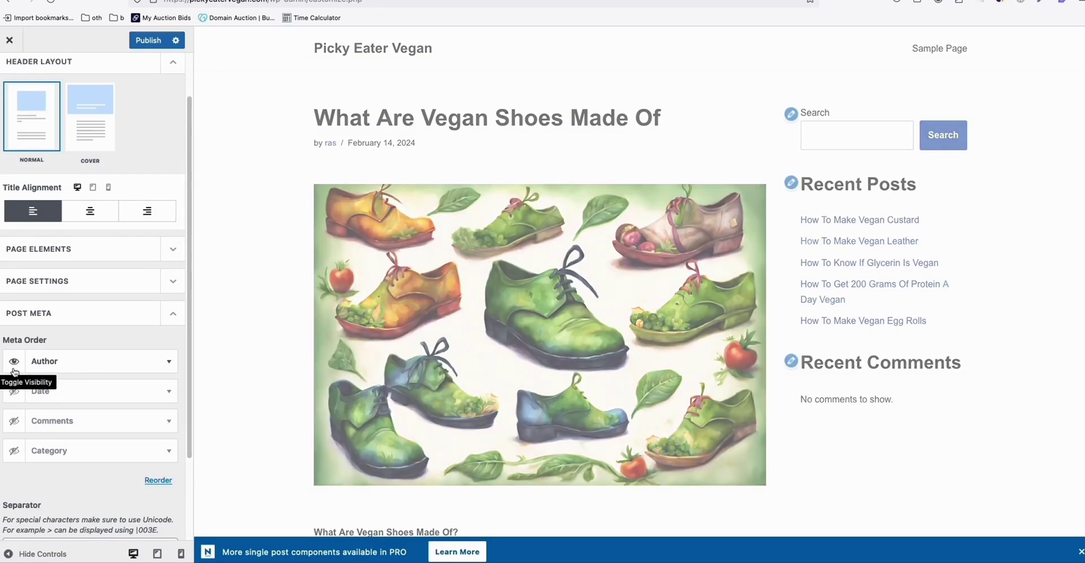
{"action": "left_click", "coordinate": [14, 361]}
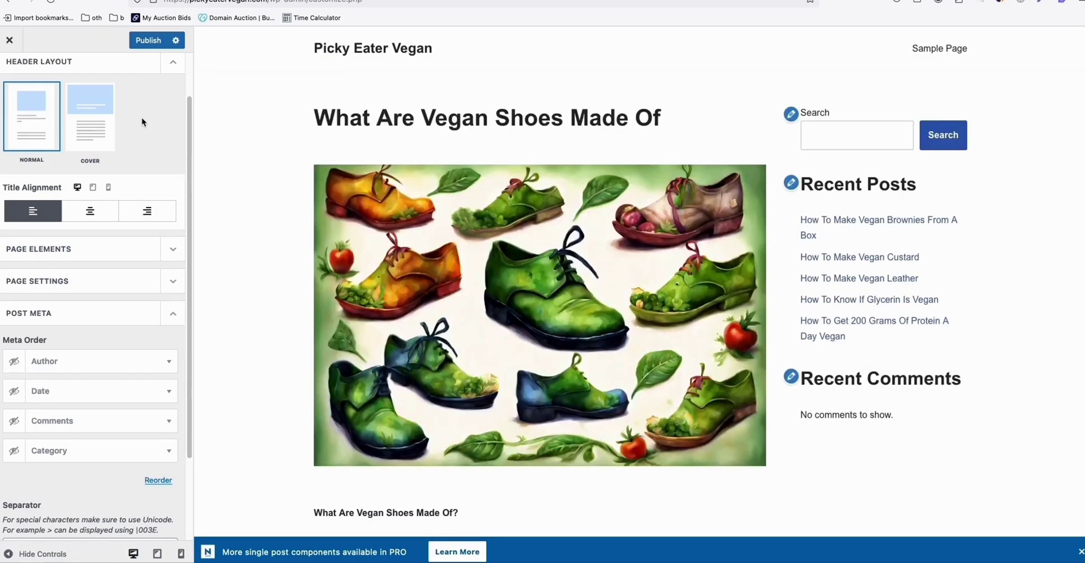
{"action": "left_click", "coordinate": [148, 41]}
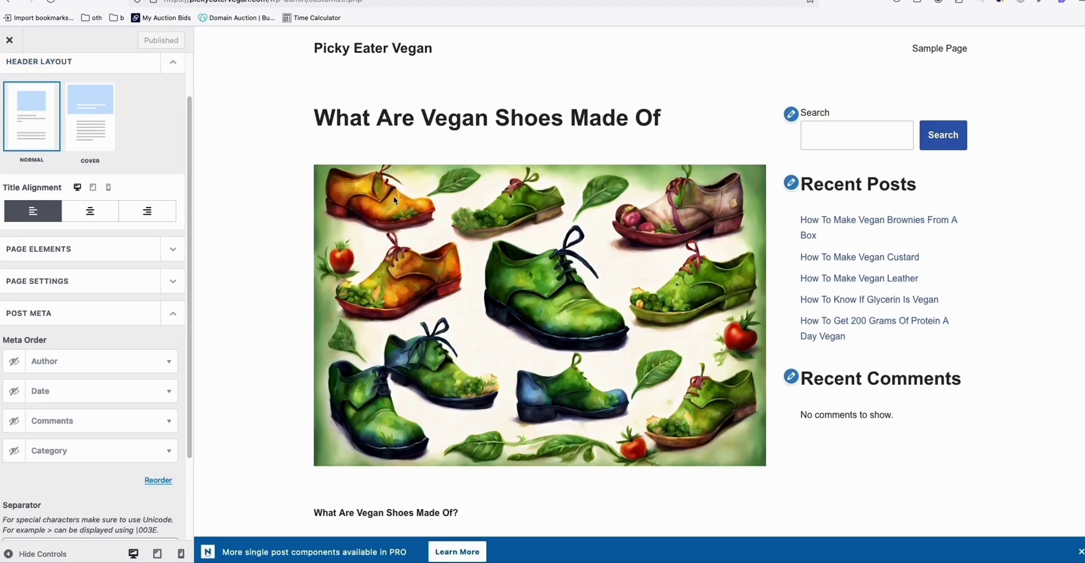
{"action": "left_click", "coordinate": [8, 43]}
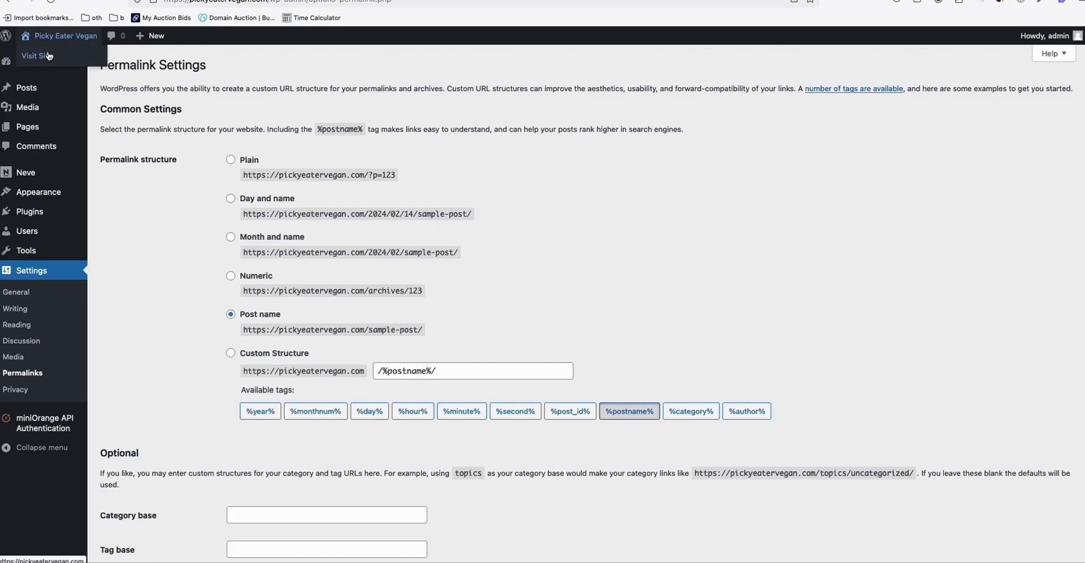
Visit the live Picky Eater Vegan site and scroll through its two-column post grid
{"action": "left_click", "coordinate": [48, 56]}
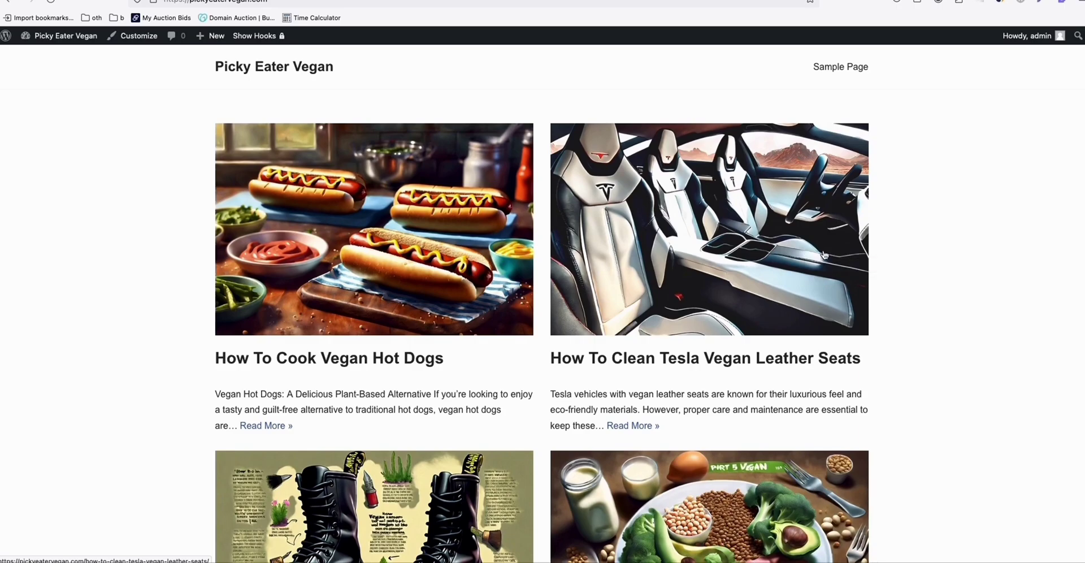
{"action": "scroll", "coordinate": [824, 258], "scroll_direction": "down", "scroll_amount": 4}
{"action": "scroll", "coordinate": [823, 258], "scroll_direction": "down", "scroll_amount": 5}
{"action": "scroll", "coordinate": [824, 258], "scroll_direction": "down", "scroll_amount": 5}
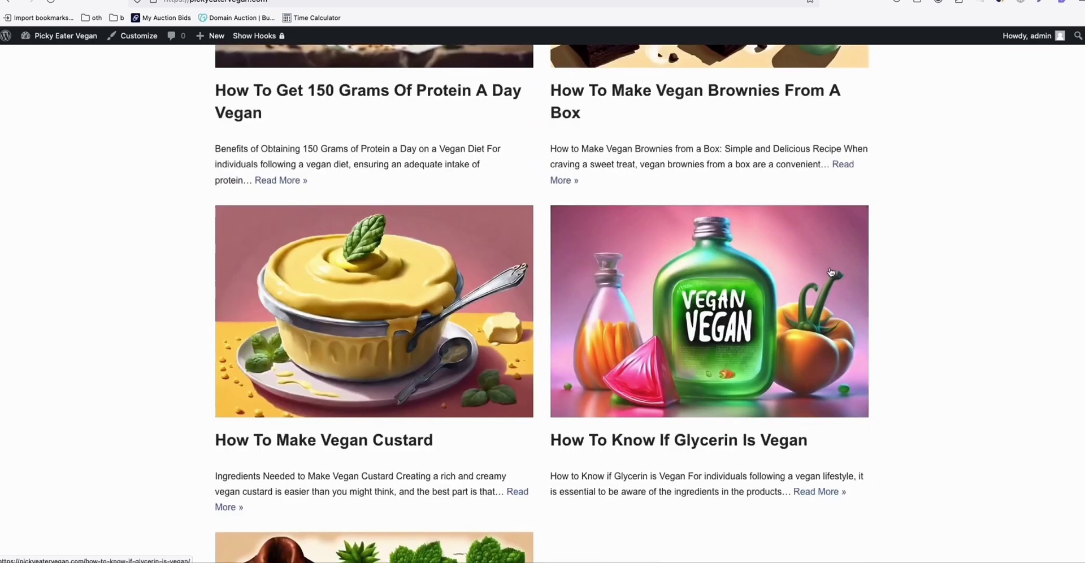
{"action": "scroll", "coordinate": [825, 312], "scroll_direction": "down", "scroll_amount": 1}
{"action": "scroll", "coordinate": [826, 310], "scroll_direction": "up", "scroll_amount": 10}
{"action": "scroll", "coordinate": [829, 309], "scroll_direction": "up", "scroll_amount": 4}
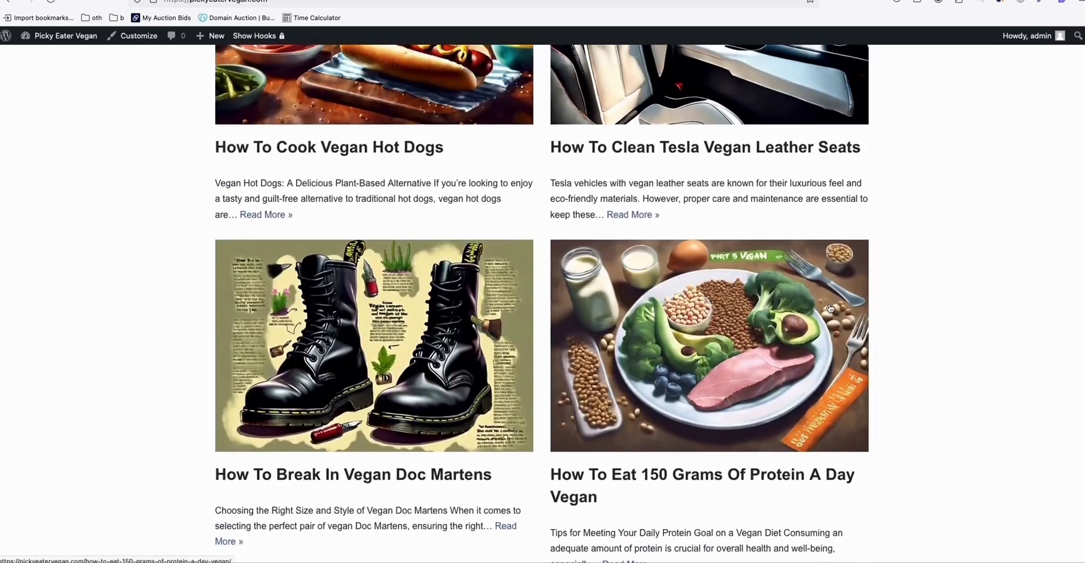
{"action": "scroll", "coordinate": [832, 308], "scroll_direction": "down", "scroll_amount": 2}
{"action": "scroll", "coordinate": [832, 308], "scroll_direction": "up", "scroll_amount": 2}
{"action": "scroll", "coordinate": [832, 308], "scroll_direction": "down", "scroll_amount": 4}
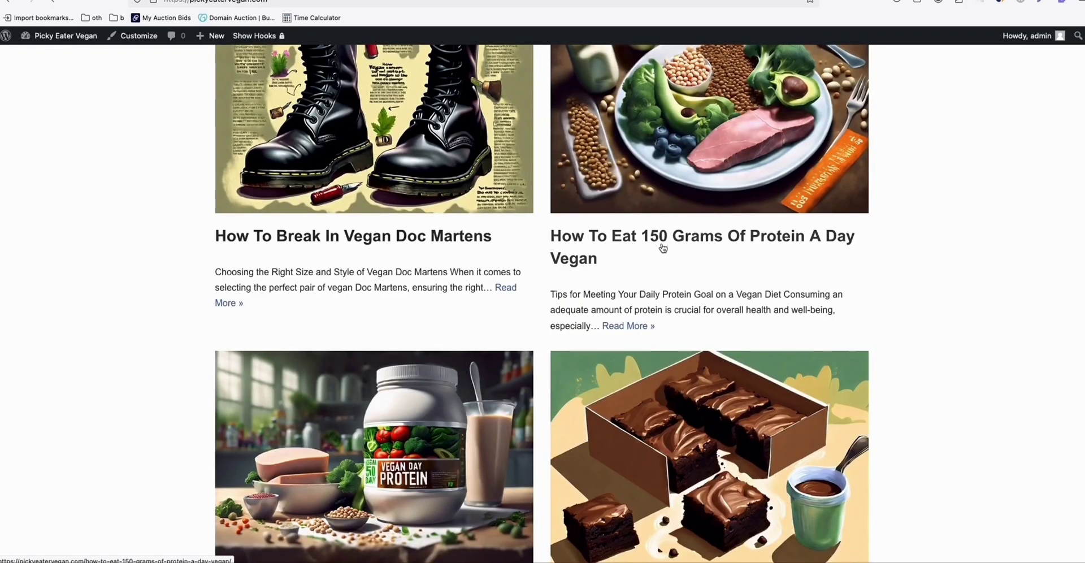
{"action": "left_click", "coordinate": [631, 240]}
{"action": "scroll", "coordinate": [888, 210], "scroll_direction": "down", "scroll_amount": 3}
{"action": "scroll", "coordinate": [888, 214], "scroll_direction": "down", "scroll_amount": 4}
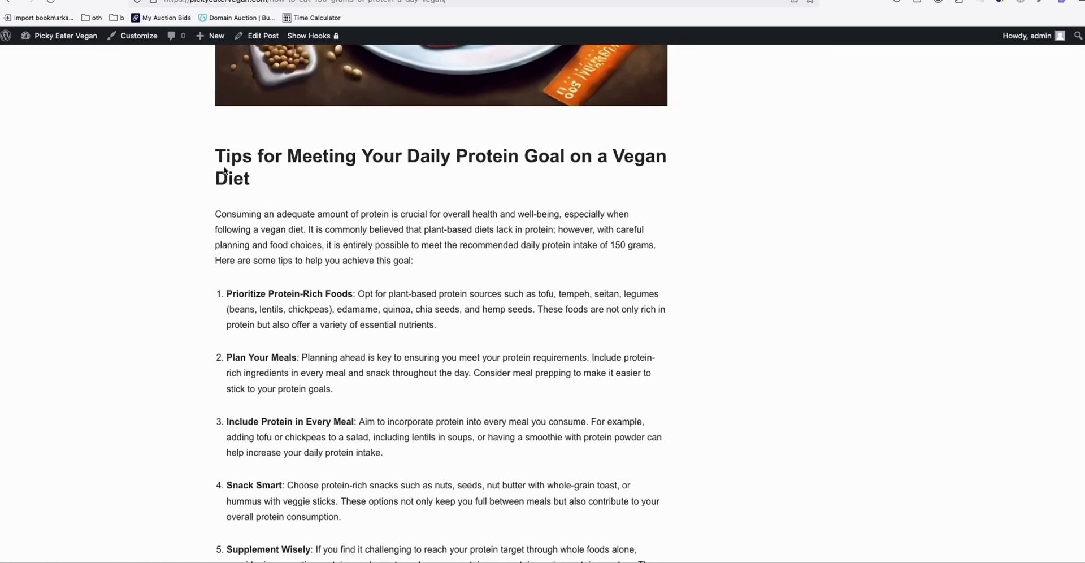
{"action": "left_click_drag", "start_coordinate": [215, 157], "coordinate": [266, 202]}
{"action": "scroll", "coordinate": [271, 203], "scroll_direction": "down", "scroll_amount": 2}
{"action": "left_click", "coordinate": [270, 202]}
{"action": "left_click_drag", "start_coordinate": [216, 111], "coordinate": [526, 226]}
{"action": "left_click", "coordinate": [461, 230]}
{"action": "scroll", "coordinate": [461, 230], "scroll_direction": "down", "scroll_amount": 5}
{"action": "scroll", "coordinate": [461, 234], "scroll_direction": "down", "scroll_amount": 8}
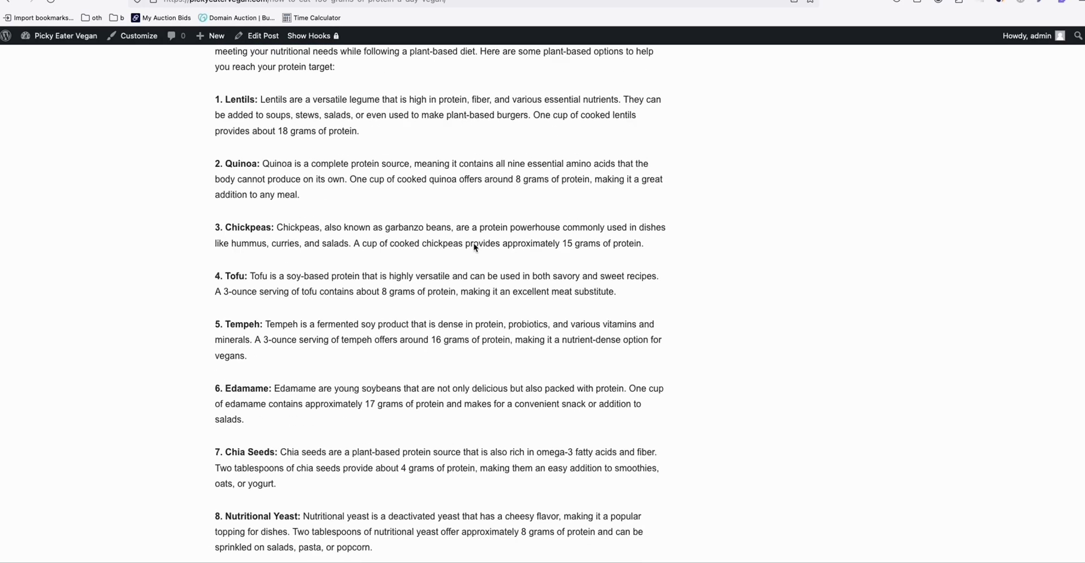
{"action": "scroll", "coordinate": [474, 250], "scroll_direction": "down", "scroll_amount": 8}
{"action": "scroll", "coordinate": [476, 252], "scroll_direction": "down", "scroll_amount": 7}
{"action": "scroll", "coordinate": [477, 253], "scroll_direction": "down", "scroll_amount": 2}
{"action": "scroll", "coordinate": [476, 253], "scroll_direction": "down", "scroll_amount": 8}
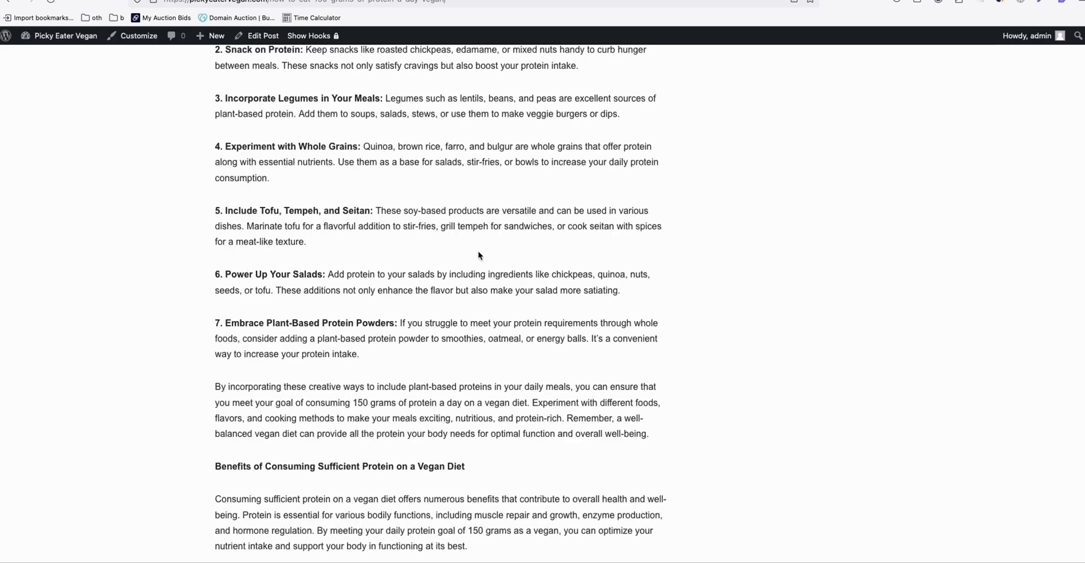
{"action": "scroll", "coordinate": [478, 252], "scroll_direction": "down", "scroll_amount": 3}
{"action": "scroll", "coordinate": [477, 266], "scroll_direction": "down", "scroll_amount": 3}
{"action": "scroll", "coordinate": [476, 270], "scroll_direction": "down", "scroll_amount": 2}
{"action": "scroll", "coordinate": [476, 270], "scroll_direction": "down", "scroll_amount": 9}
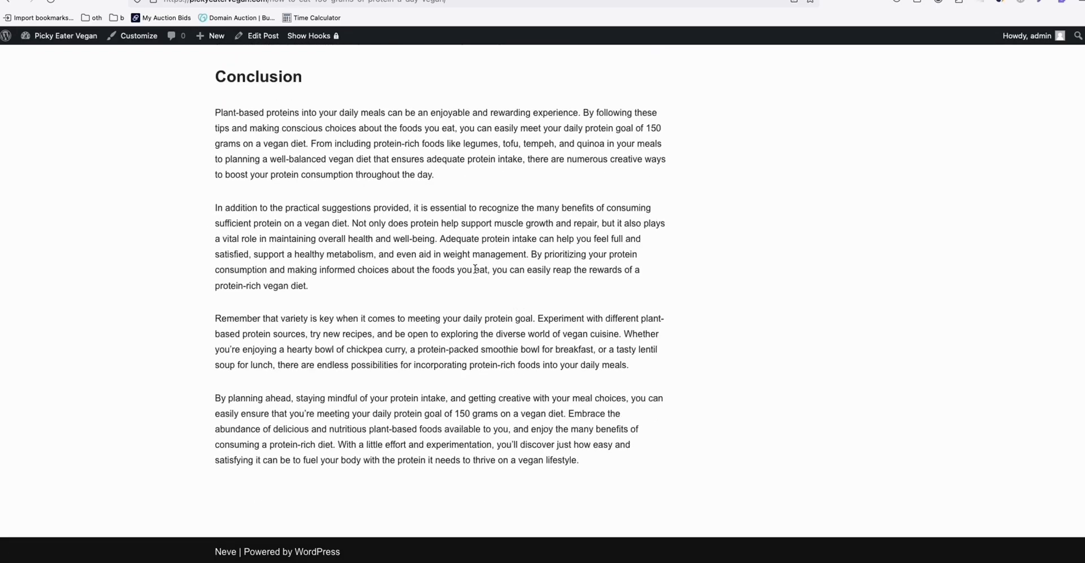
{"action": "scroll", "coordinate": [480, 271], "scroll_direction": "up", "scroll_amount": 5}
{"action": "scroll", "coordinate": [497, 277], "scroll_direction": "up", "scroll_amount": 15}
{"action": "scroll", "coordinate": [501, 278], "scroll_direction": "up", "scroll_amount": 20}
{"action": "scroll", "coordinate": [501, 276], "scroll_direction": "up", "scroll_amount": 15}
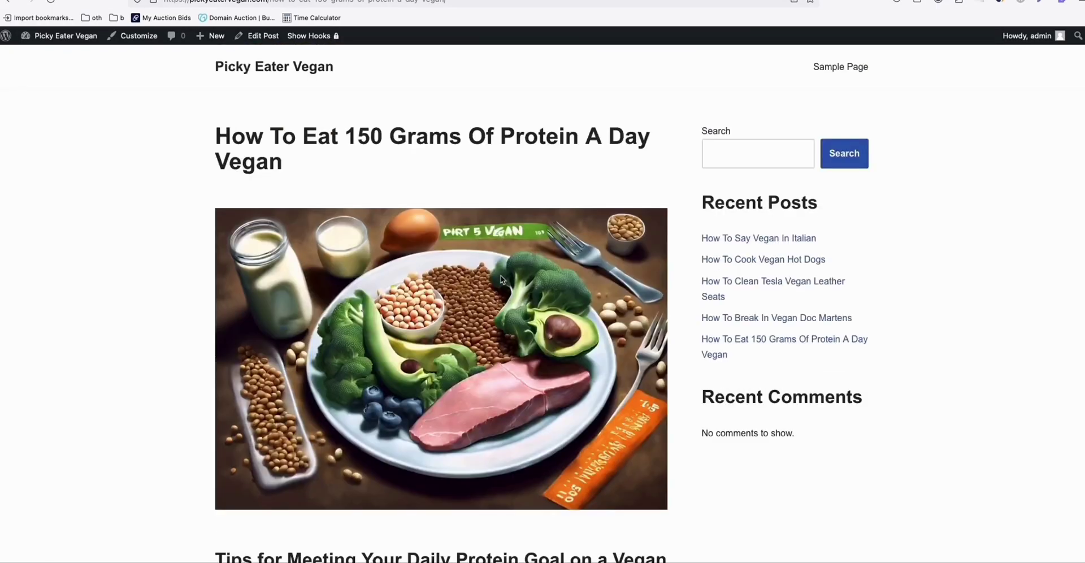
Return to the site's home page, scroll it, then bring back the article generator page
{"action": "left_click", "coordinate": [305, 69]}
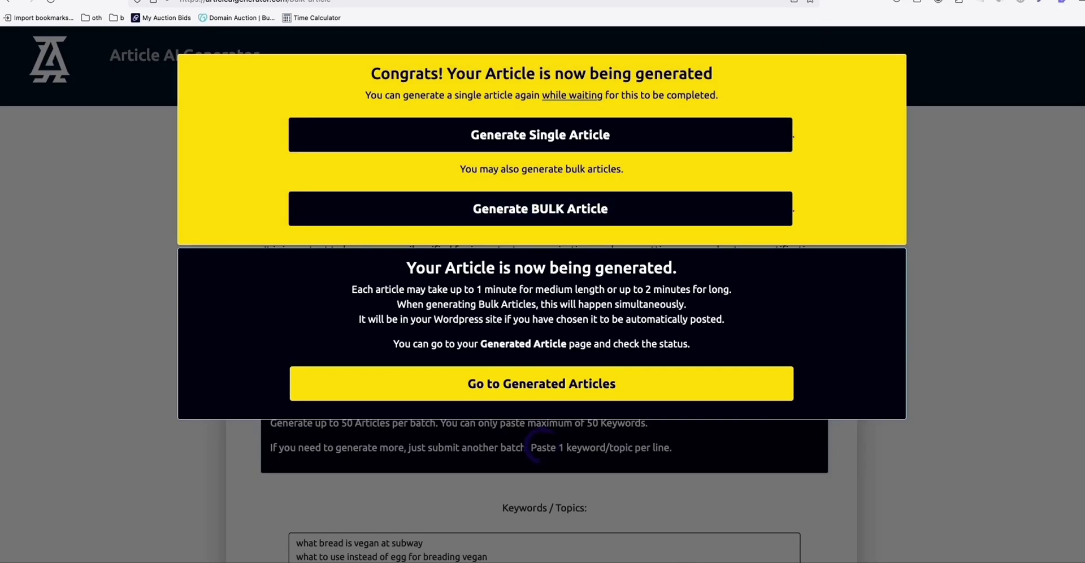
{"action": "scroll", "coordinate": [356, 352], "scroll_direction": "down", "scroll_amount": 5}
{"action": "scroll", "coordinate": [355, 352], "scroll_direction": "down", "scroll_amount": 5}
{"action": "scroll", "coordinate": [355, 352], "scroll_direction": "down", "scroll_amount": 5}
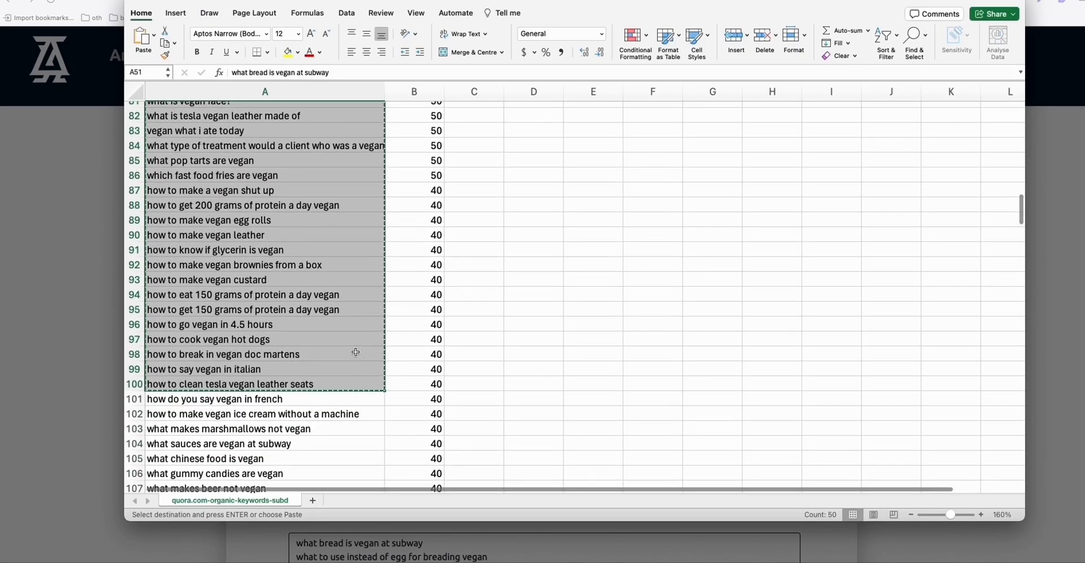
{"action": "left_click", "coordinate": [73, 295]}
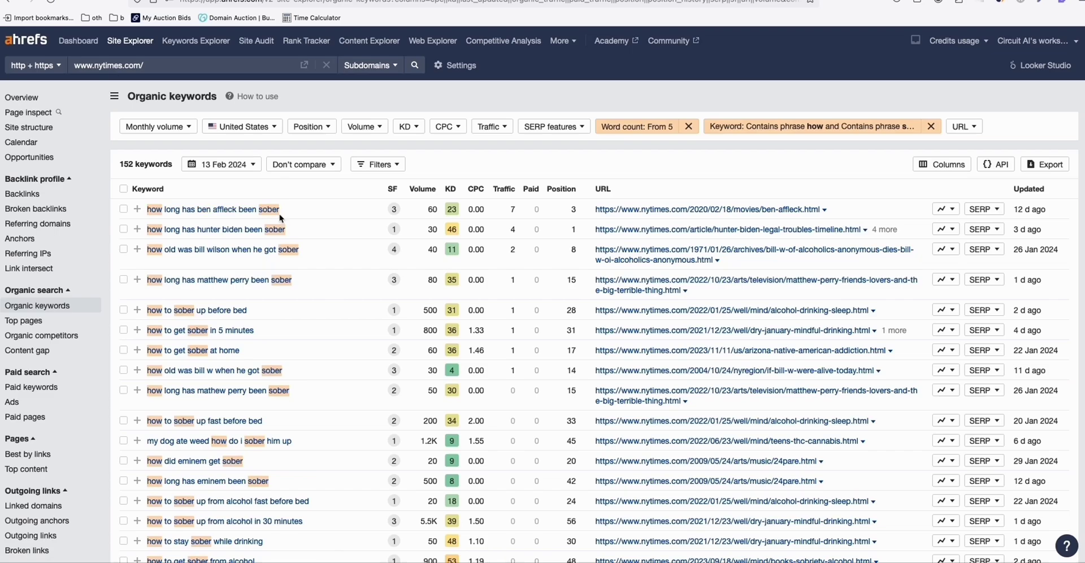
Scroll through quora.com's 316 four-plus-word keywords containing 'how' and 'snoring'
{"action": "scroll", "coordinate": [356, 254], "scroll_direction": "down", "scroll_amount": 5}
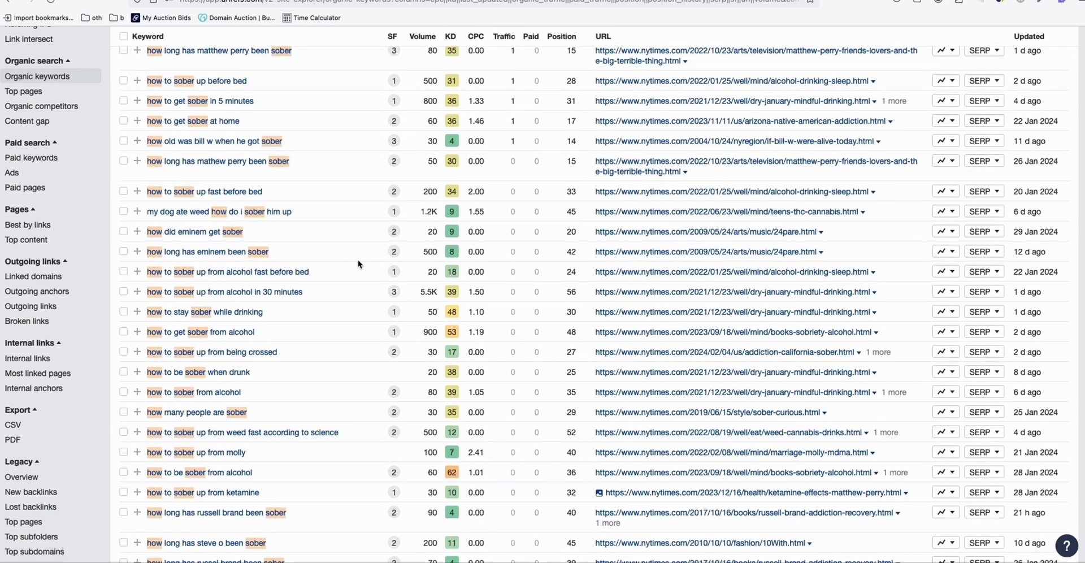
{"action": "scroll", "coordinate": [306, 208], "scroll_direction": "down", "scroll_amount": 2}
{"action": "scroll", "coordinate": [322, 223], "scroll_direction": "up", "scroll_amount": 1}
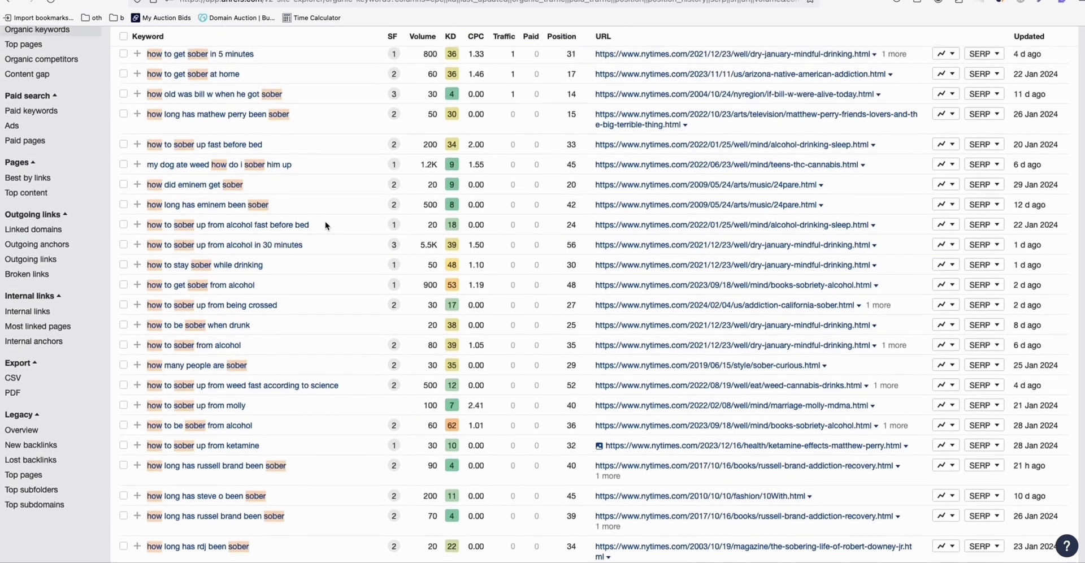
{"action": "scroll", "coordinate": [325, 226], "scroll_direction": "up", "scroll_amount": 2}
{"action": "scroll", "coordinate": [328, 229], "scroll_direction": "up", "scroll_amount": 1}
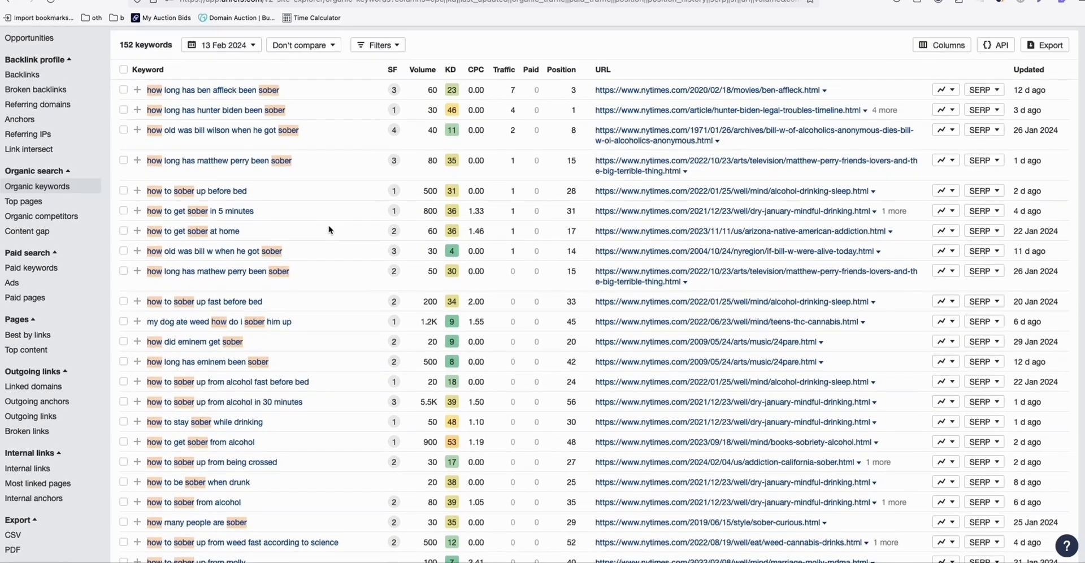
{"action": "scroll", "coordinate": [331, 228], "scroll_direction": "up", "scroll_amount": 1}
{"action": "scroll", "coordinate": [395, 220], "scroll_direction": "up", "scroll_amount": 1}
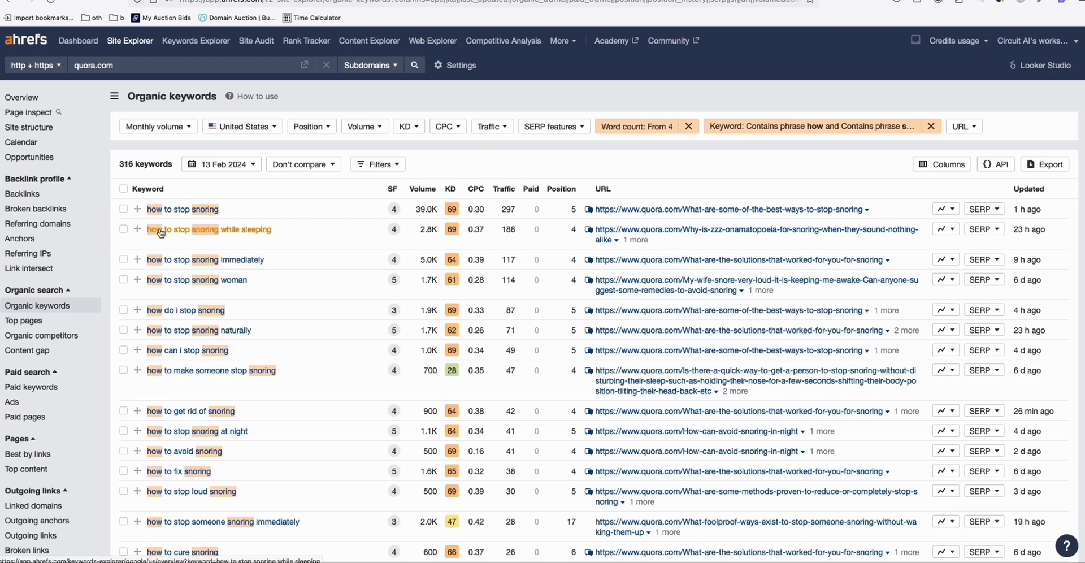
{"action": "scroll", "coordinate": [161, 249], "scroll_direction": "down", "scroll_amount": 2}
{"action": "scroll", "coordinate": [166, 244], "scroll_direction": "down", "scroll_amount": 1}
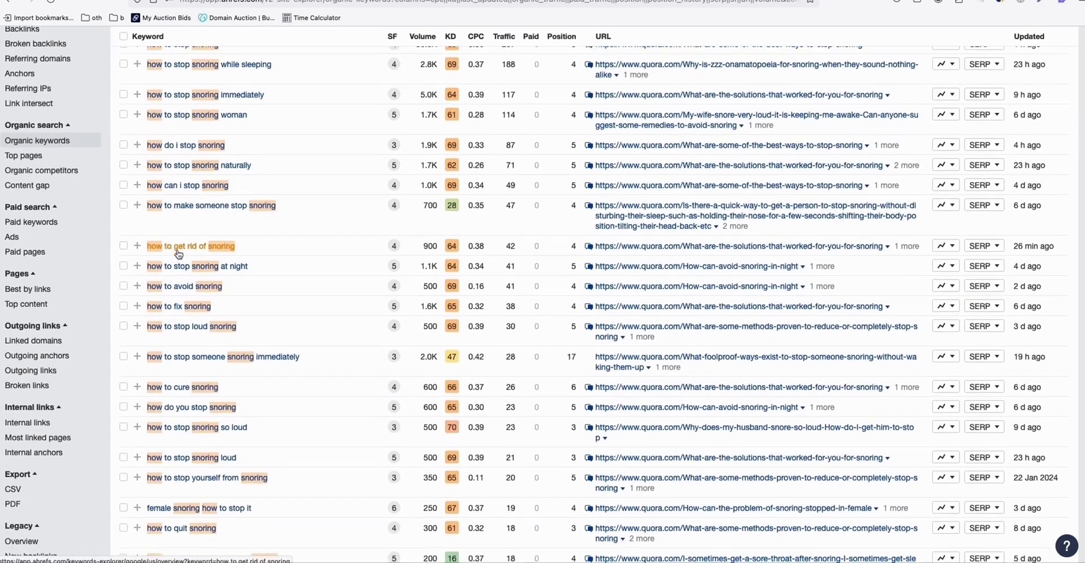
{"action": "scroll", "coordinate": [288, 365], "scroll_direction": "down", "scroll_amount": 2}
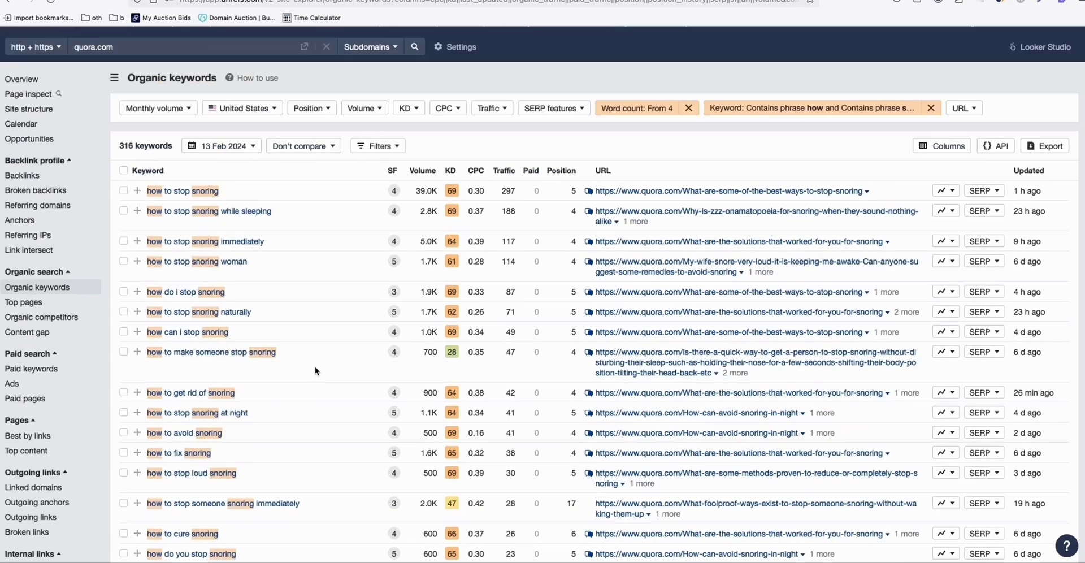
{"action": "scroll", "coordinate": [315, 369], "scroll_direction": "down", "scroll_amount": 1}
{"action": "scroll", "coordinate": [317, 370], "scroll_direction": "down", "scroll_amount": 5}
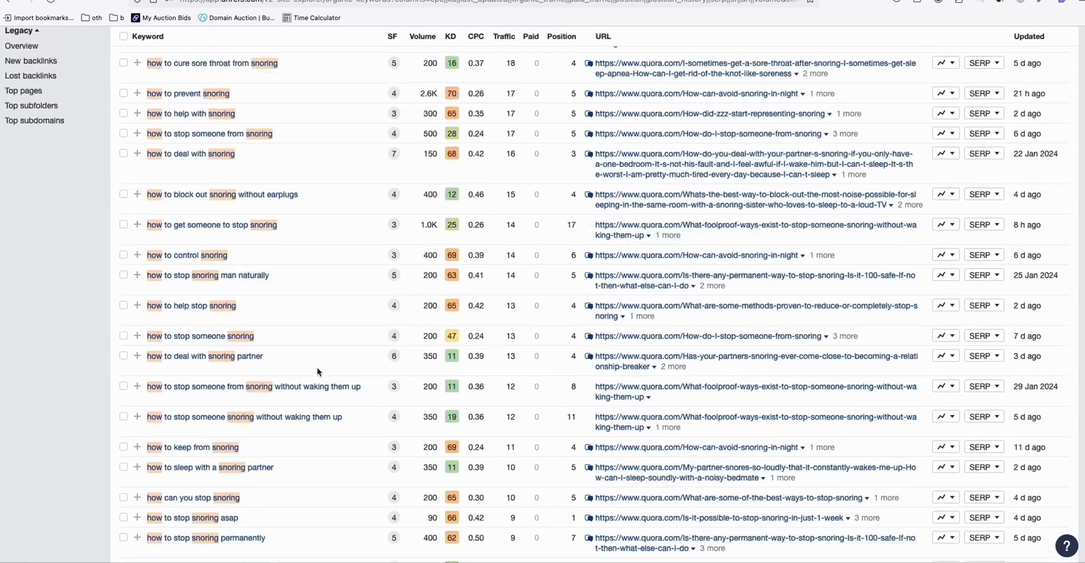
{"action": "scroll", "coordinate": [319, 370], "scroll_direction": "up", "scroll_amount": 12}
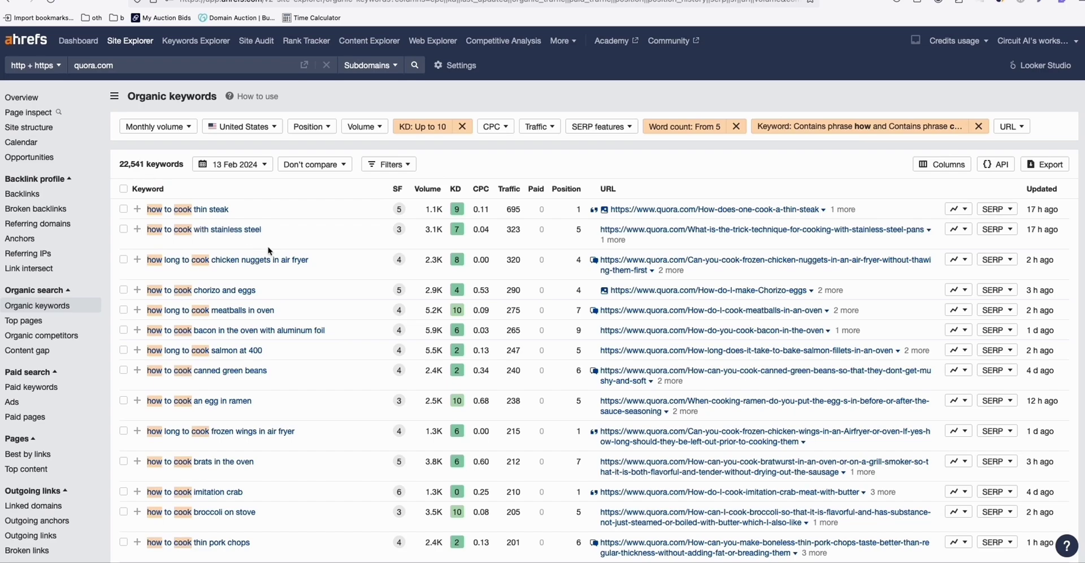
Scroll through the 8,526 quora.com keywords containing 'how' and 'shower'
{"action": "scroll", "coordinate": [282, 265], "scroll_direction": "down", "scroll_amount": 3}
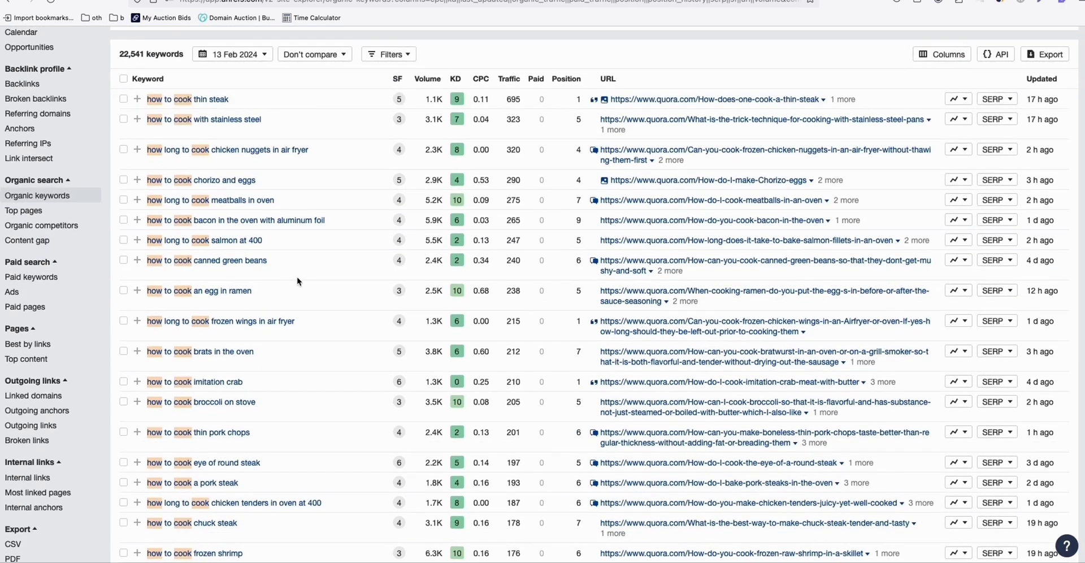
{"action": "scroll", "coordinate": [300, 282], "scroll_direction": "up", "scroll_amount": 1}
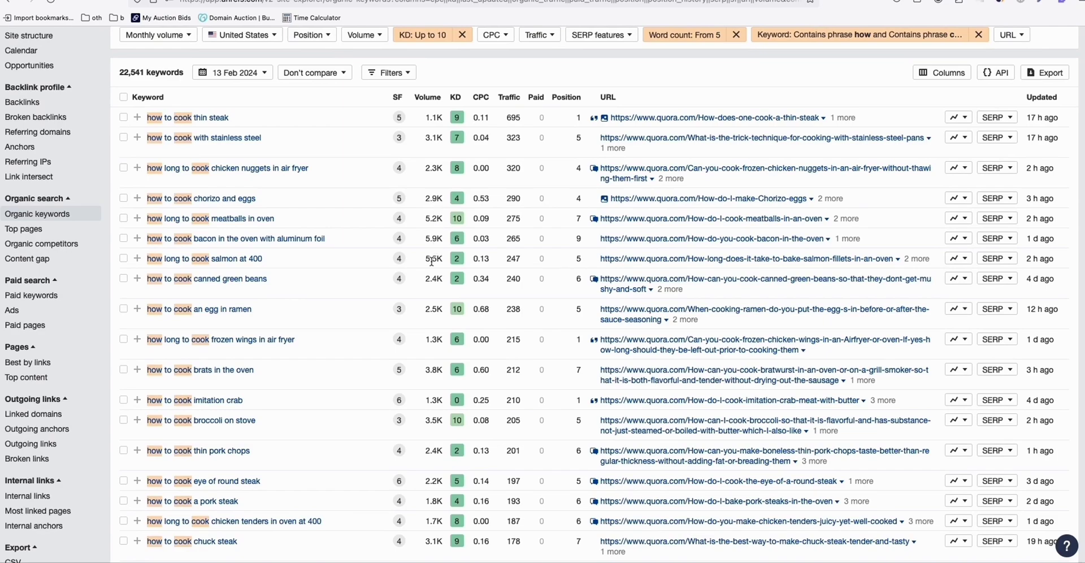
{"action": "scroll", "coordinate": [432, 259], "scroll_direction": "down", "scroll_amount": 1}
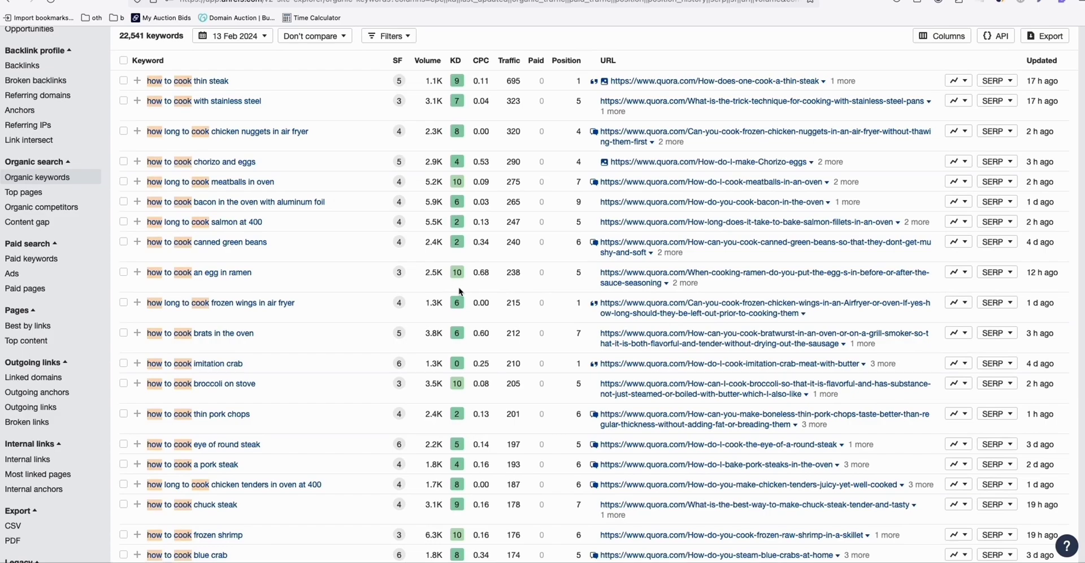
{"action": "scroll", "coordinate": [449, 283], "scroll_direction": "down", "scroll_amount": 2}
{"action": "scroll", "coordinate": [224, 472], "scroll_direction": "up", "scroll_amount": 3}
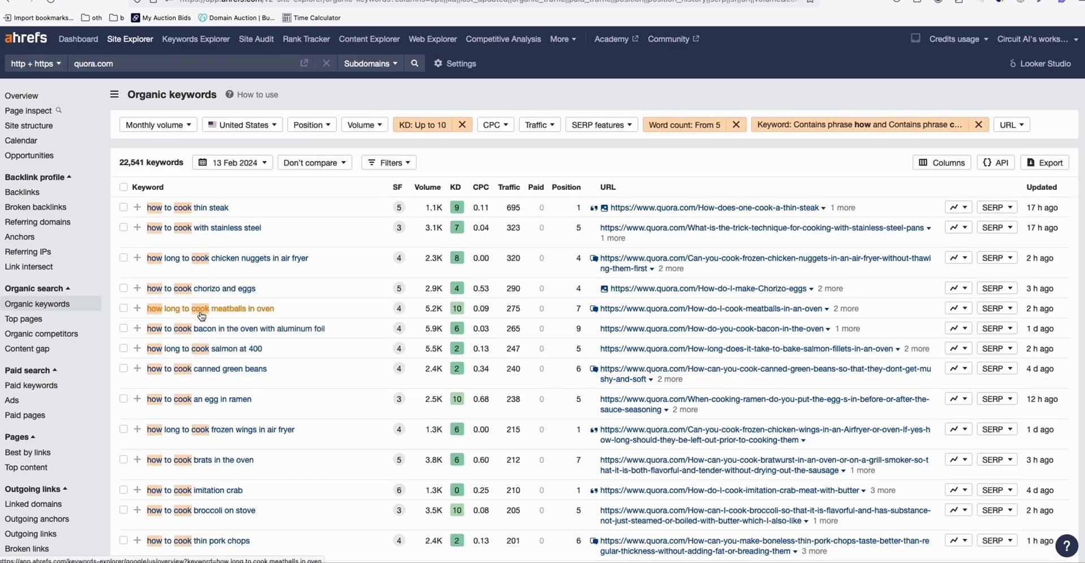
{"action": "scroll", "coordinate": [200, 315], "scroll_direction": "down", "scroll_amount": 1}
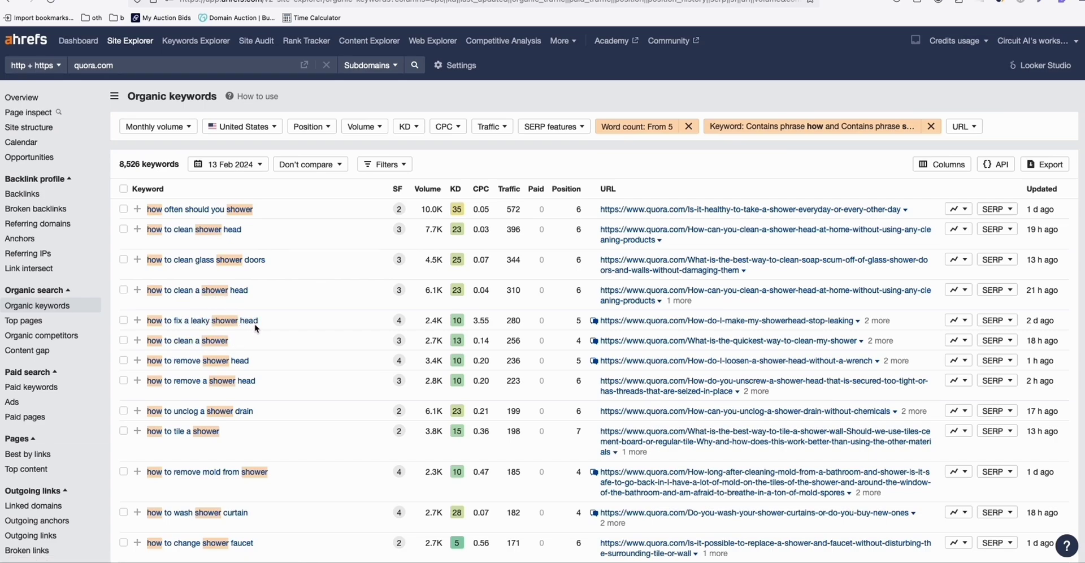
Scroll down the Picky Eater Vegan homepage's vegan post grid
{"action": "scroll", "coordinate": [255, 328], "scroll_direction": "down", "scroll_amount": 1}
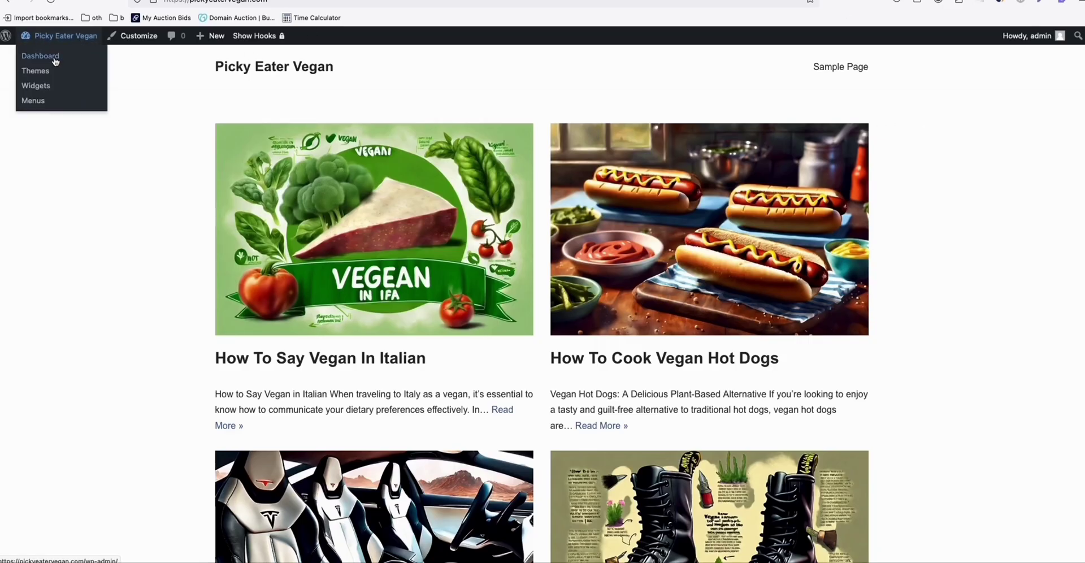
Open the admin Posts list and scroll through the 99 published vegan articles
{"action": "mouse_move", "coordinate": [64, 36]}
{"action": "left_click", "coordinate": [51, 56]}
{"action": "left_click", "coordinate": [23, 129]}
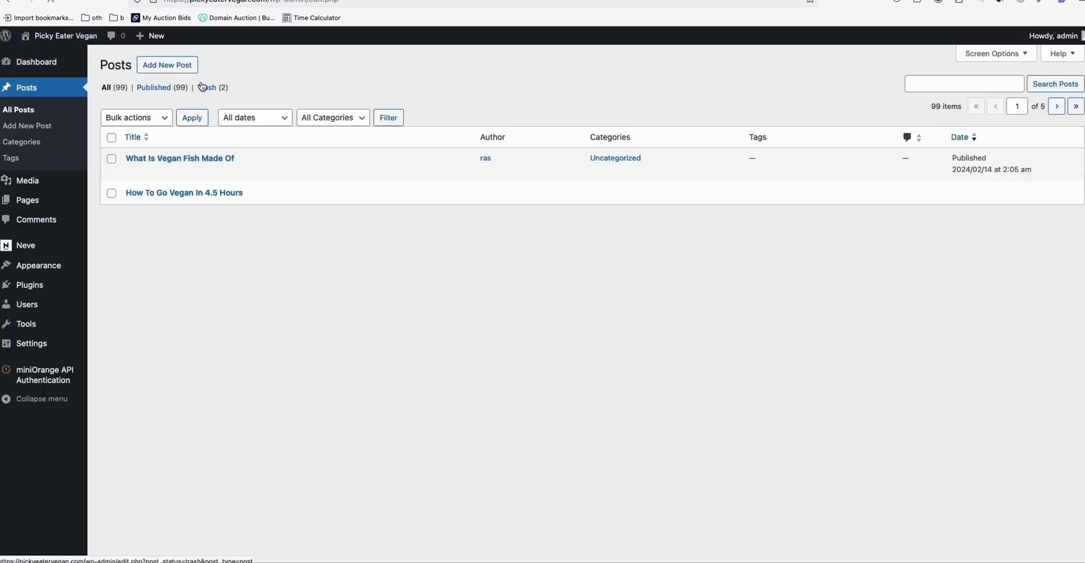
{"action": "scroll", "coordinate": [242, 214], "scroll_direction": "down", "scroll_amount": 1}
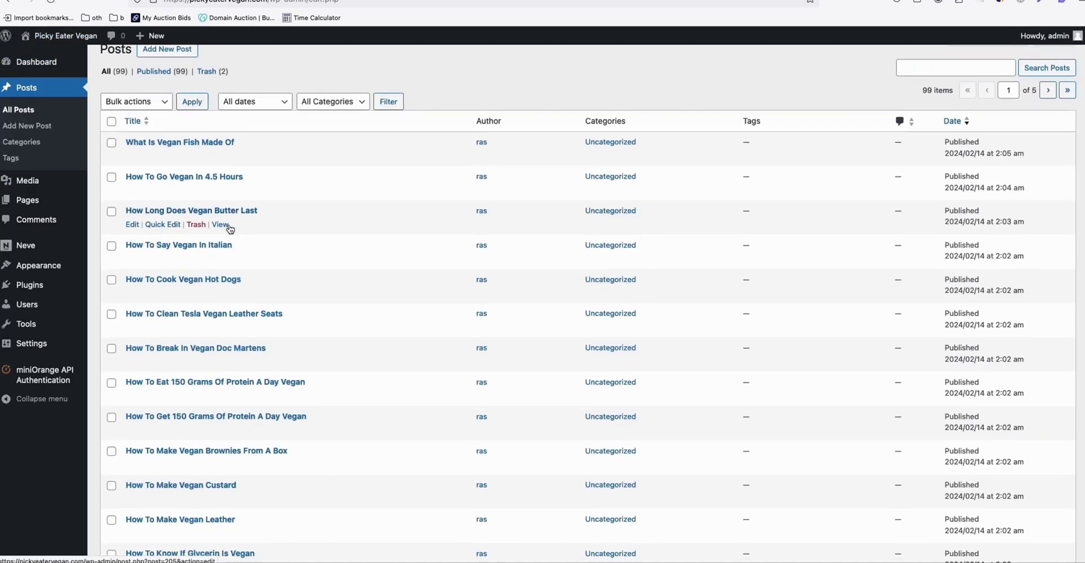
{"action": "scroll", "coordinate": [242, 233], "scroll_direction": "down", "scroll_amount": 1}
{"action": "scroll", "coordinate": [238, 245], "scroll_direction": "down", "scroll_amount": 3}
{"action": "scroll", "coordinate": [240, 254], "scroll_direction": "up", "scroll_amount": 5}
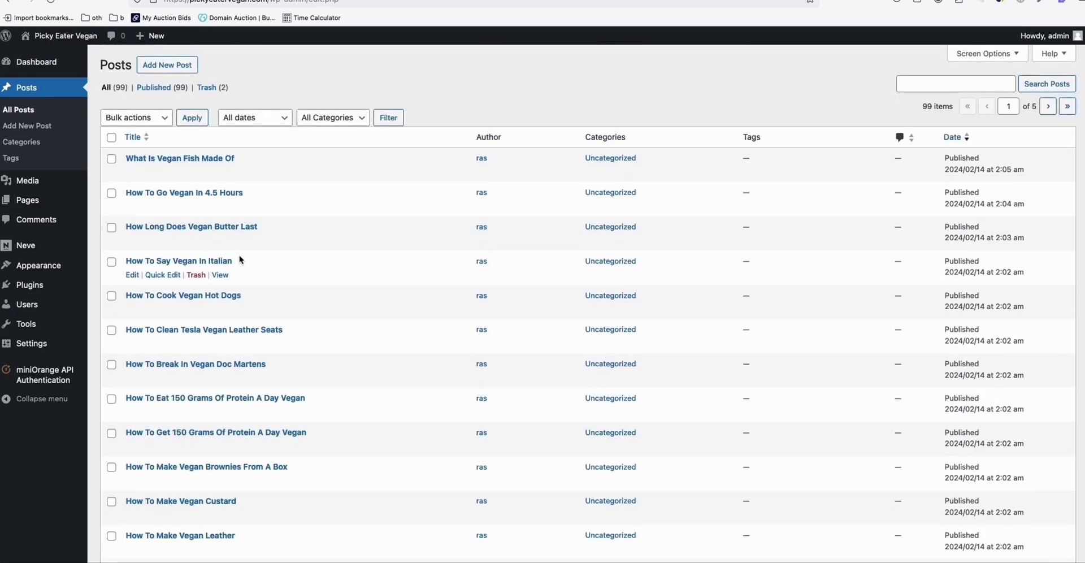
{"action": "scroll", "coordinate": [257, 279], "scroll_direction": "down", "scroll_amount": 1}
{"action": "scroll", "coordinate": [266, 291], "scroll_direction": "up", "scroll_amount": 1}
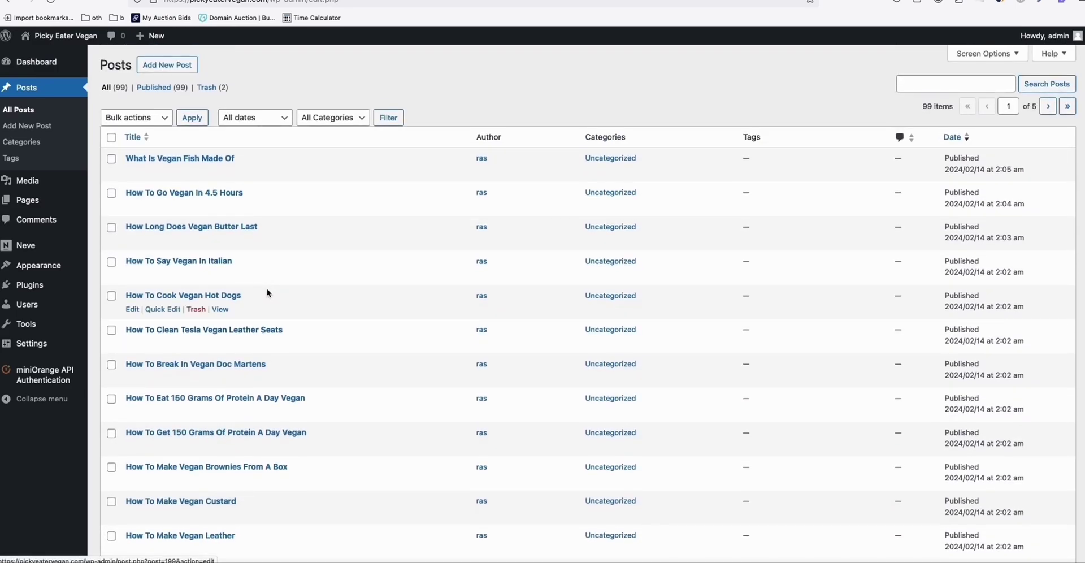